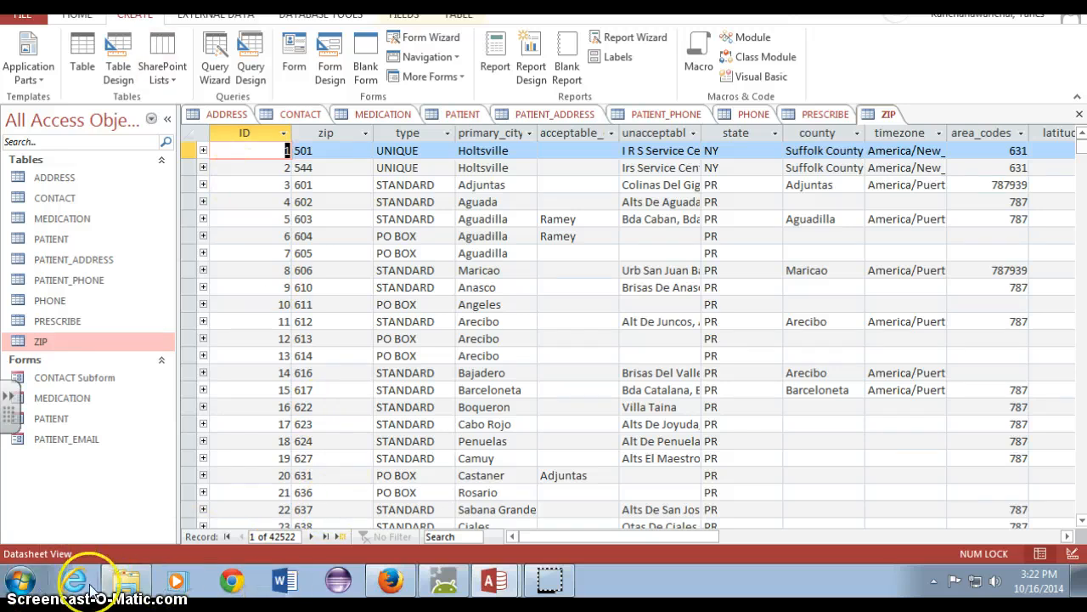
Switch to Word, create a blank document and enter the query description "List of patients who are male"
click(282, 582)
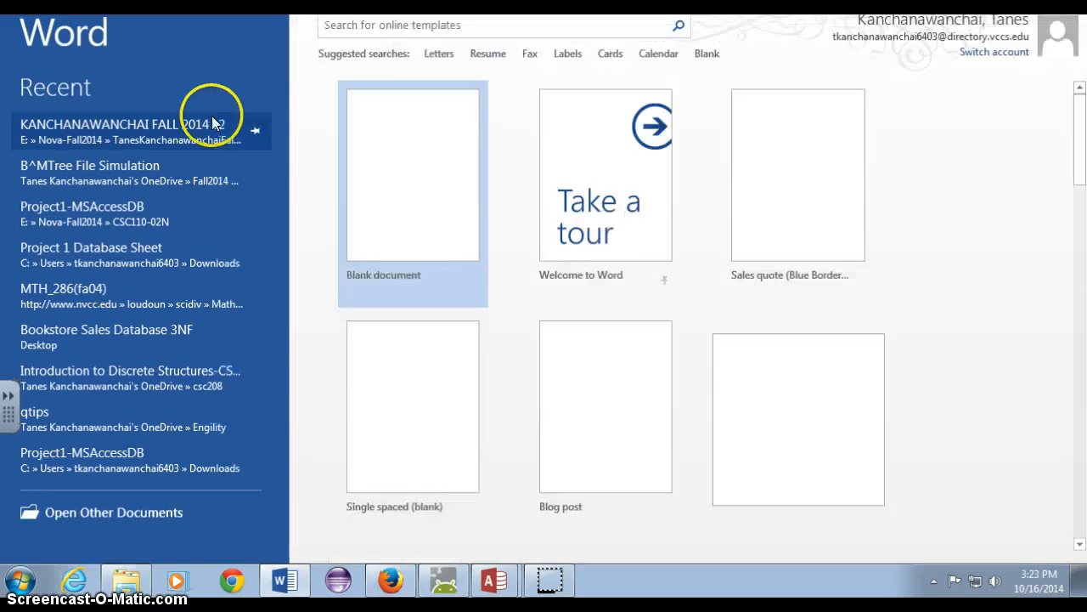
click(433, 141)
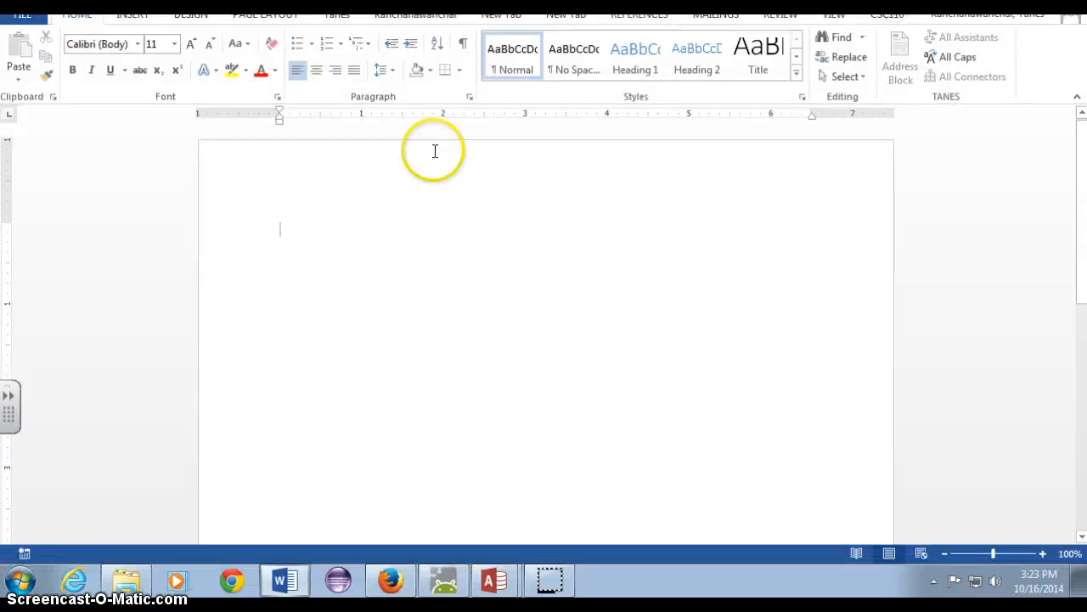
click(413, 266)
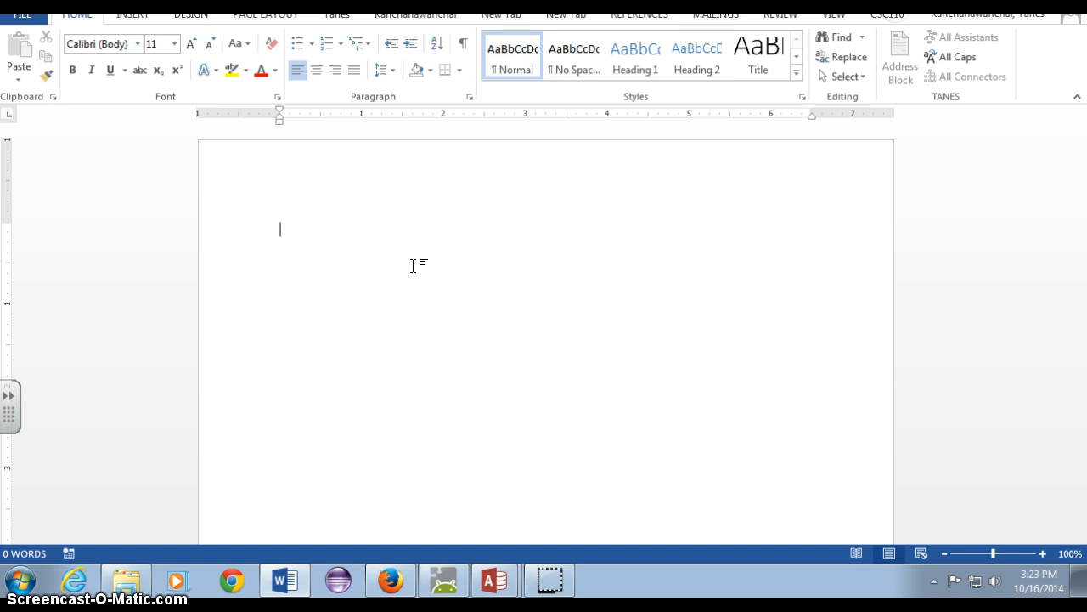
text(Listoof patients)
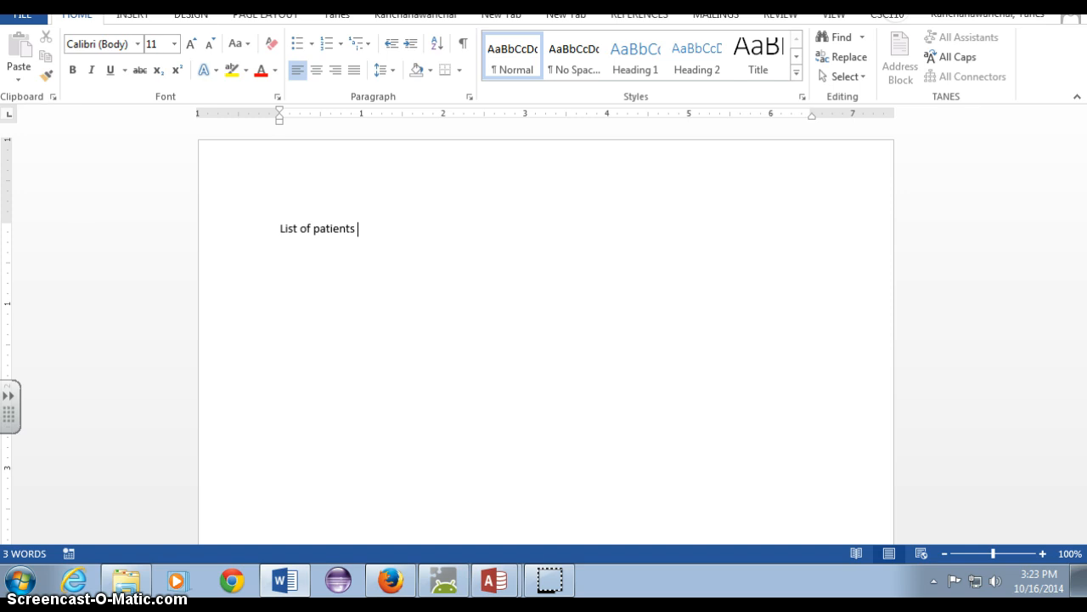
text( who are male)
Switch back to Access and close all the open table datasheets
key(alt+Tab)
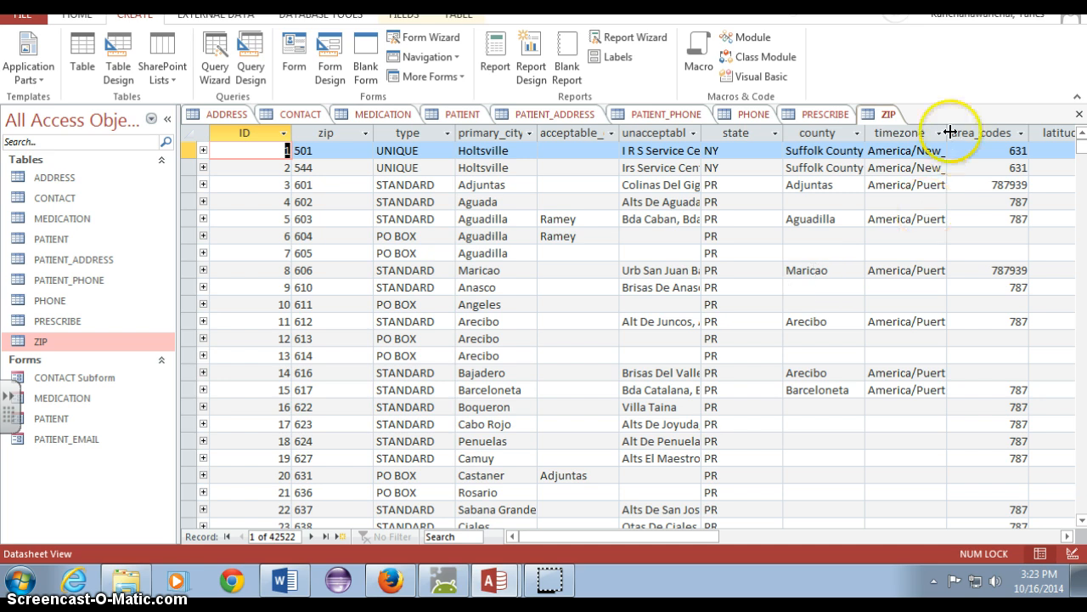
right_click(825, 114)
click(863, 162)
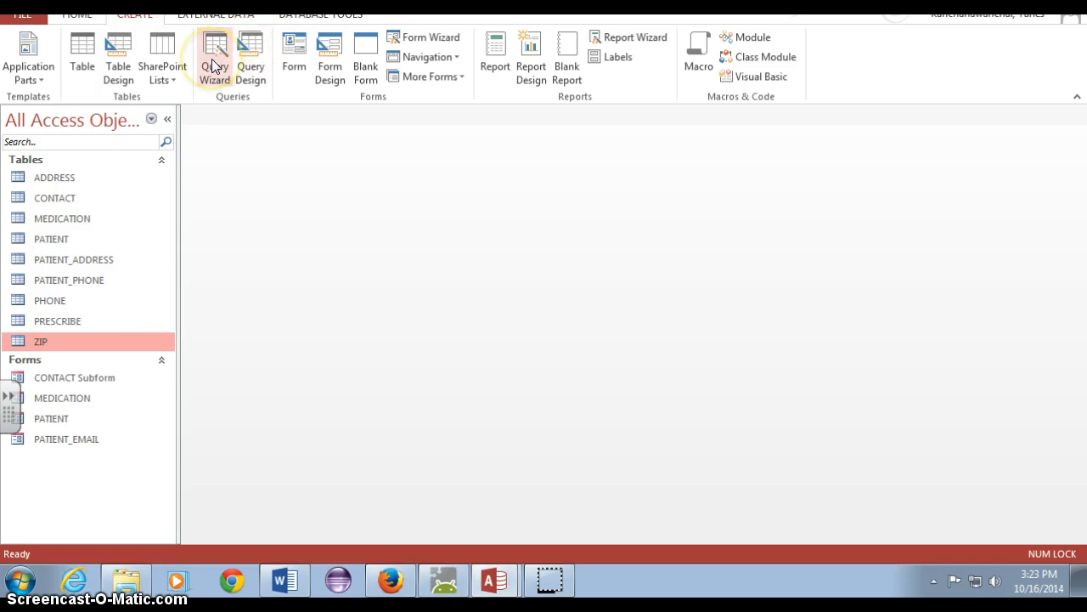
Start a new query with the Simple Query Wizard
click(226, 83)
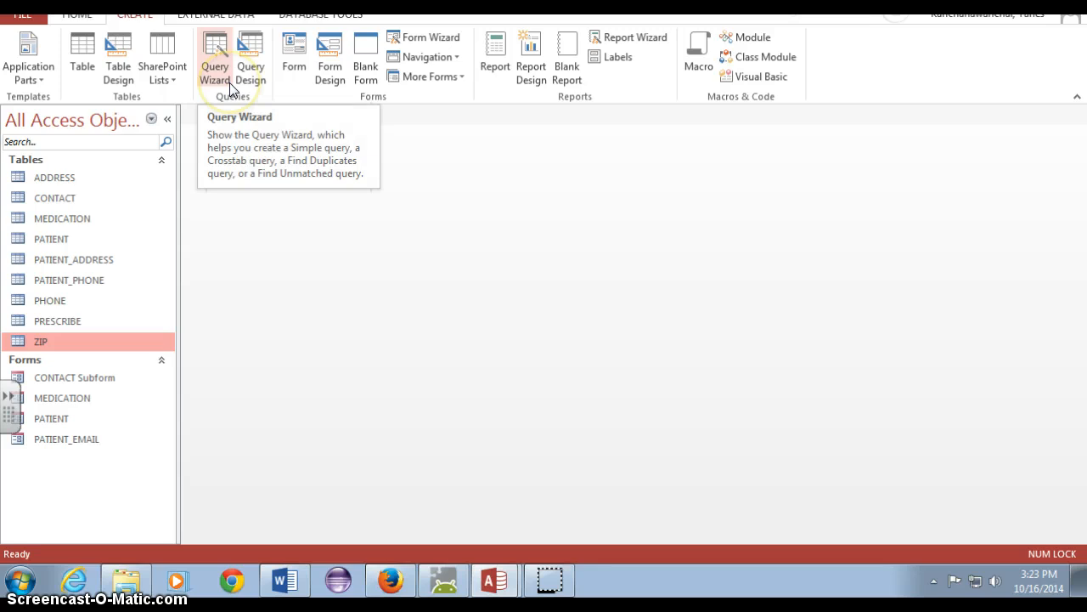
click(246, 80)
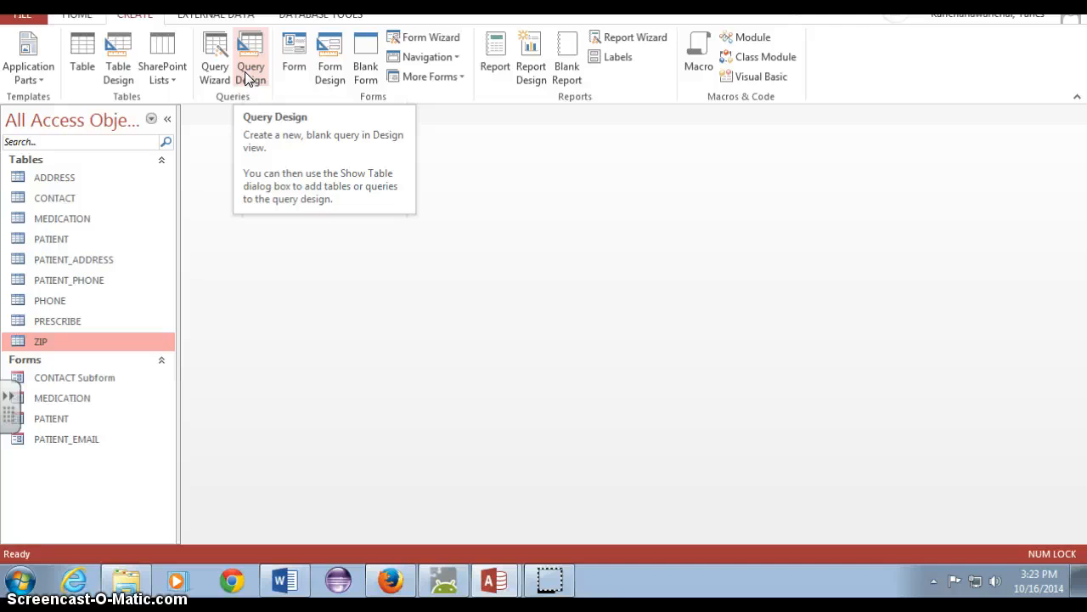
click(247, 78)
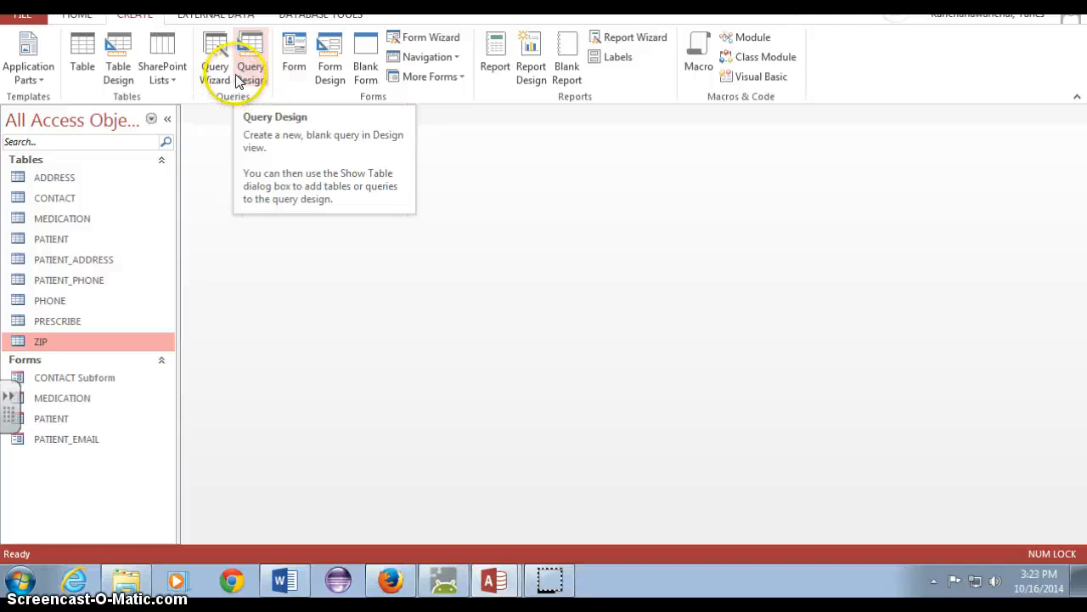
click(214, 80)
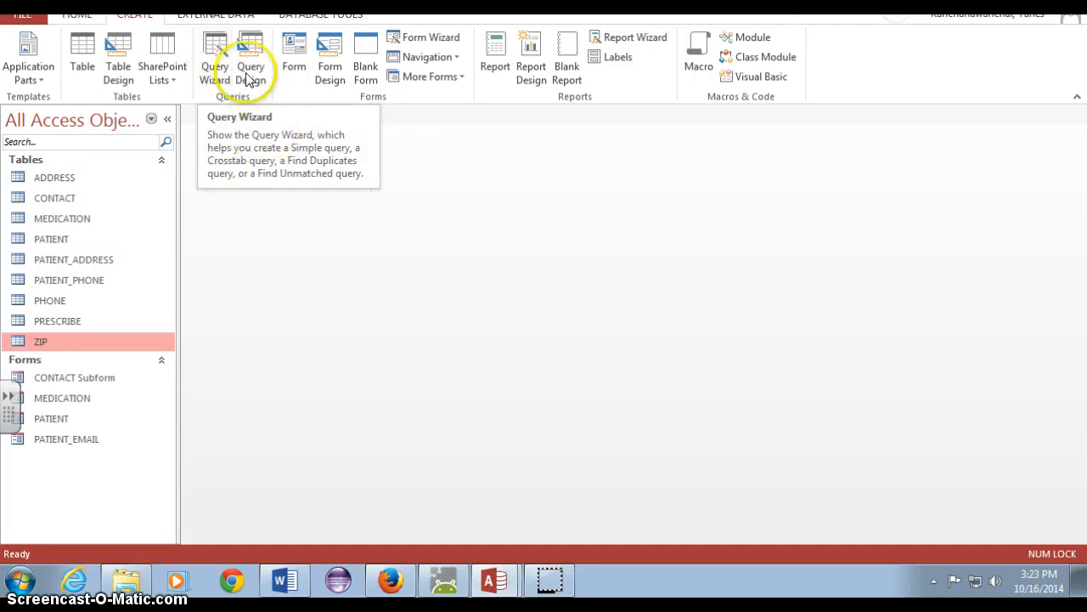
click(219, 72)
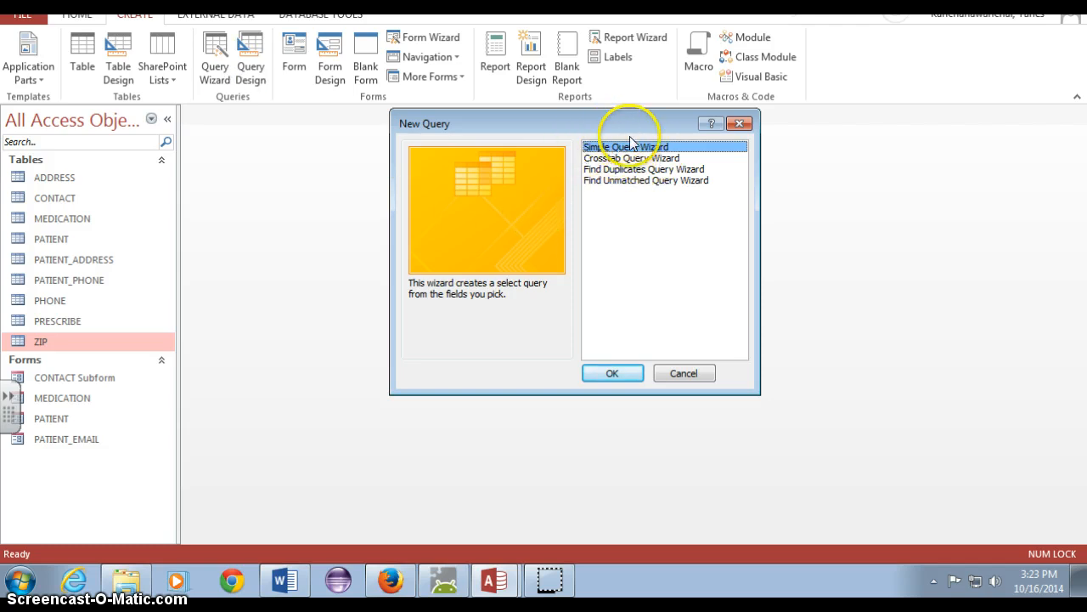
click(611, 375)
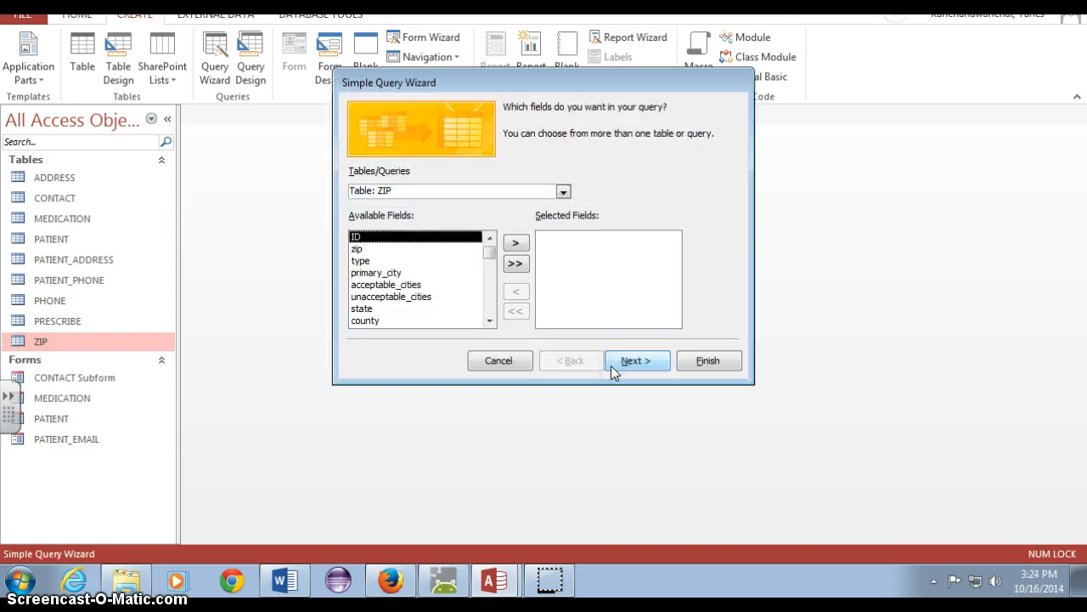
Choose patient_fname, patient_lname and gender from the PATIENT table as the query fields, leaving out patient_id
click(562, 192)
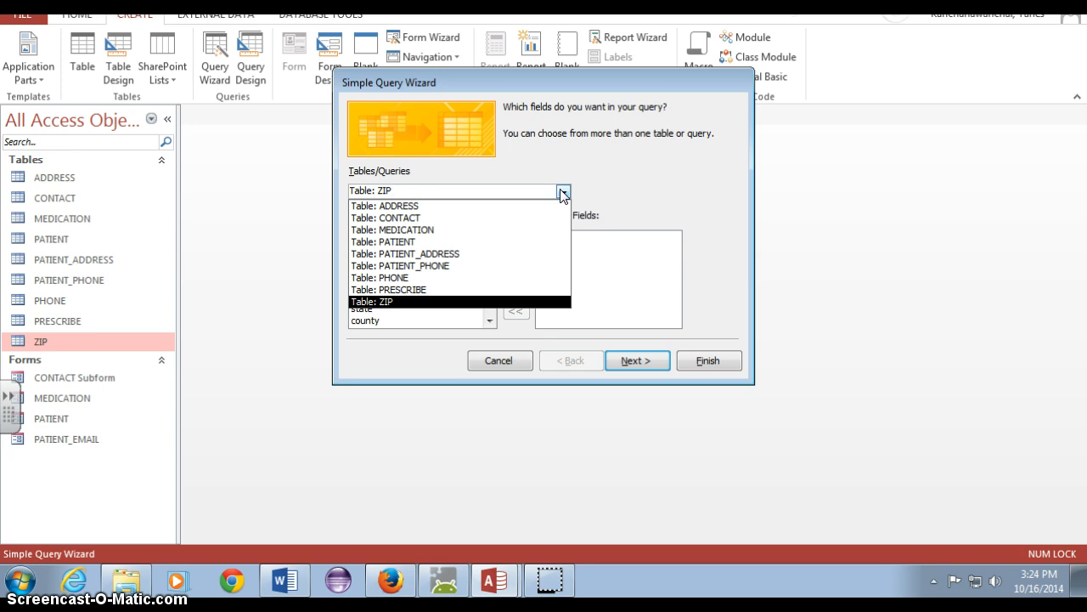
click(505, 242)
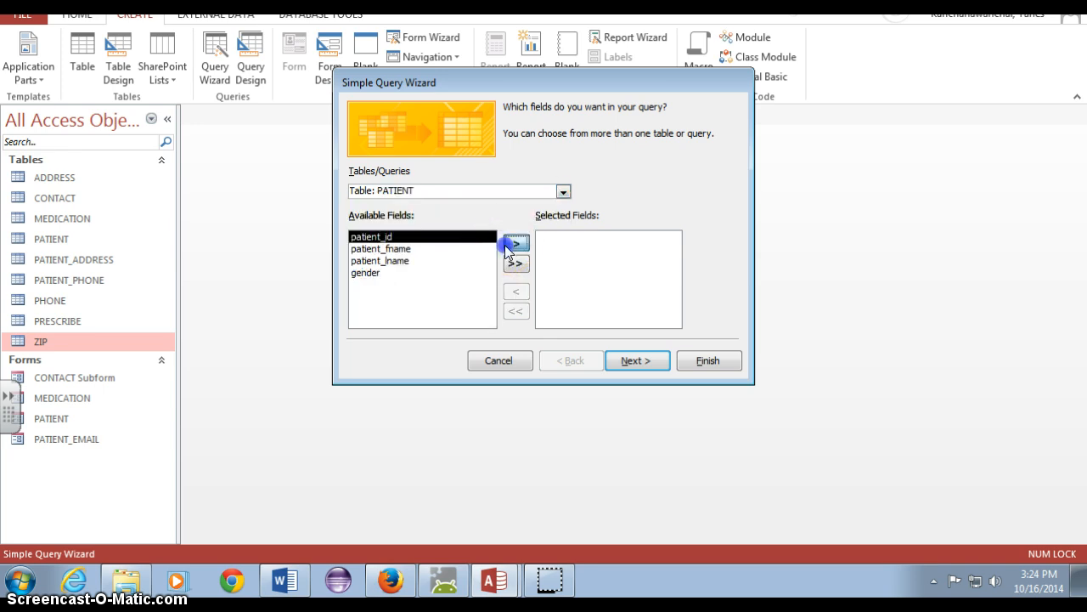
click(510, 244)
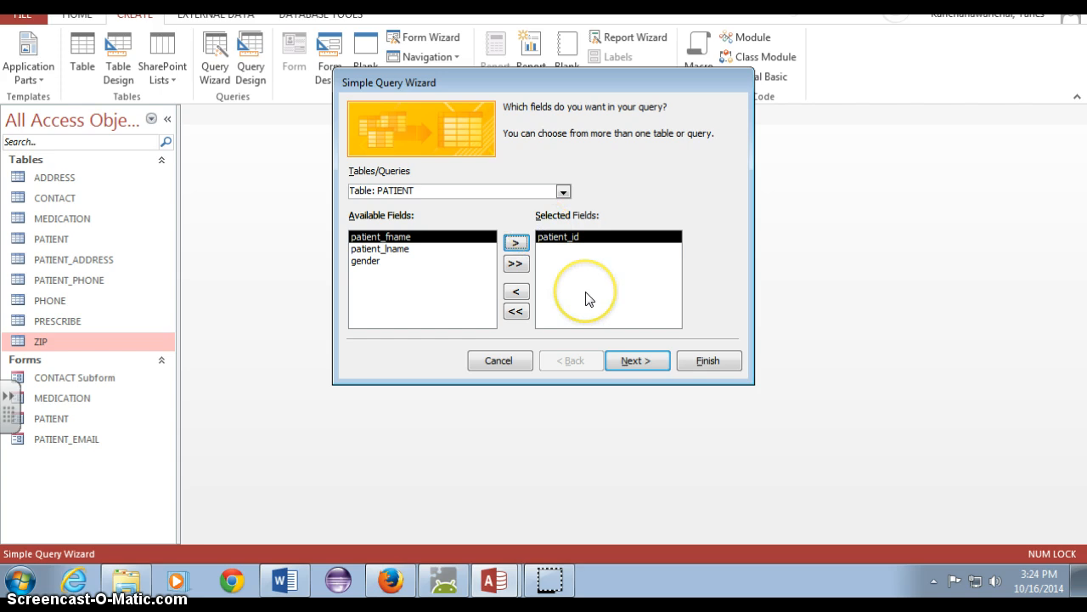
click(515, 264)
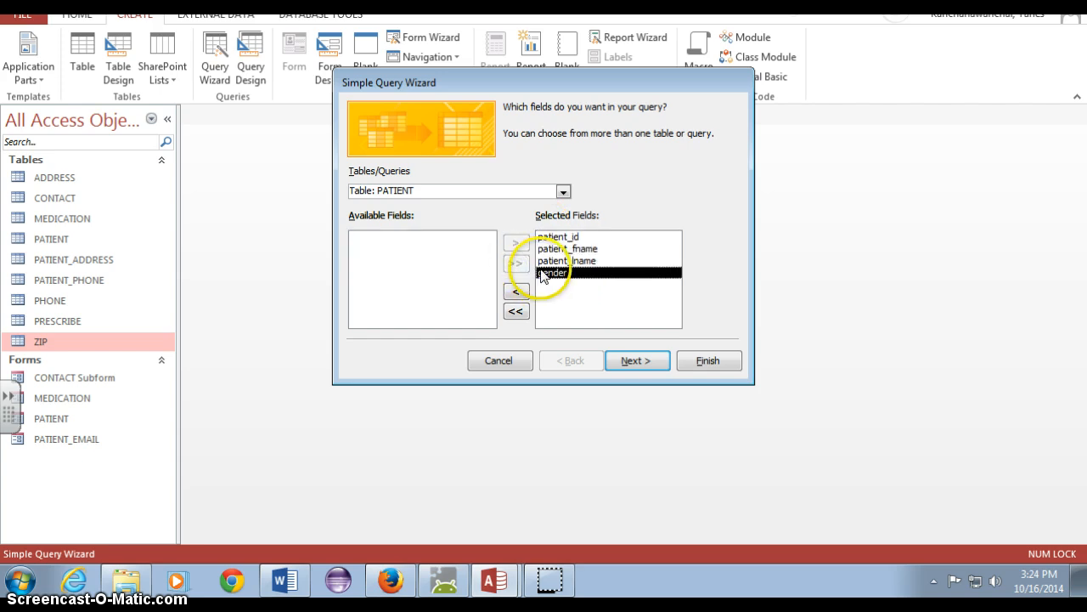
click(554, 237)
click(515, 293)
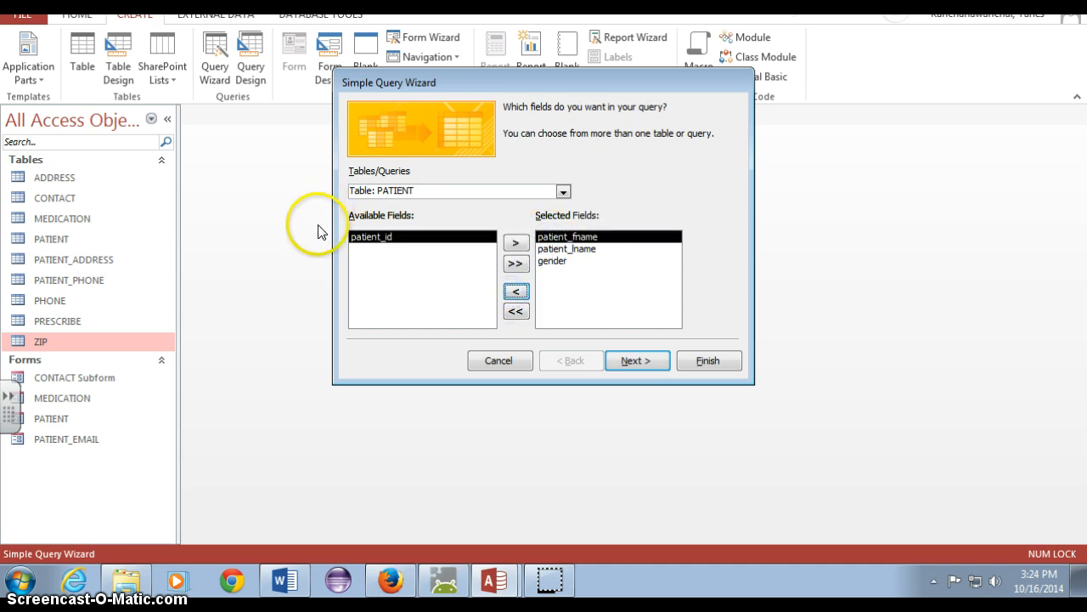
Reorder the selected fields by moving patient_lname after gender, and restore gender to the end of the list
click(582, 249)
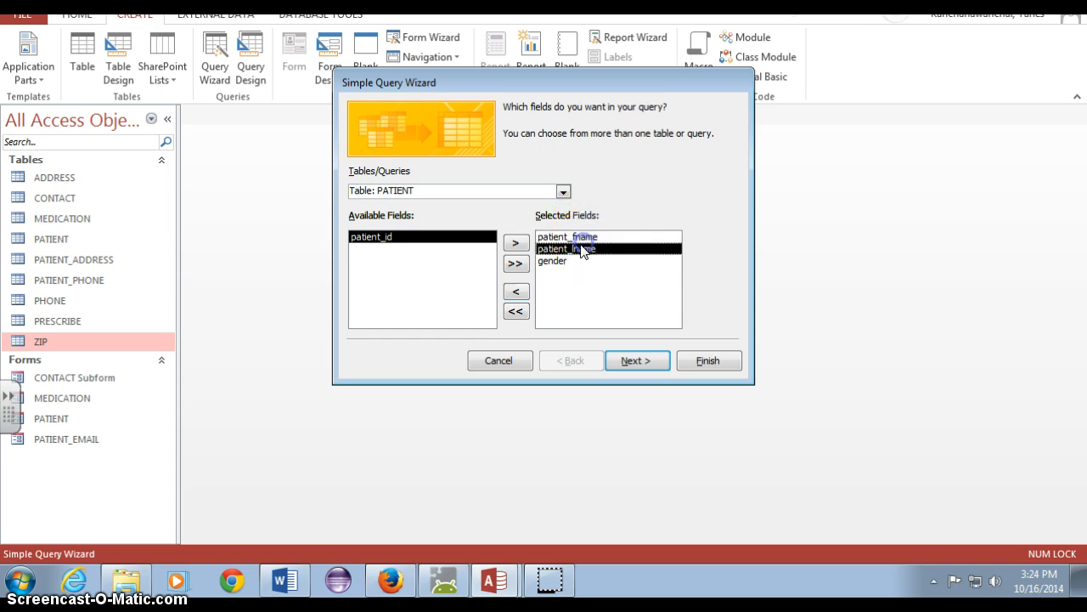
click(516, 291)
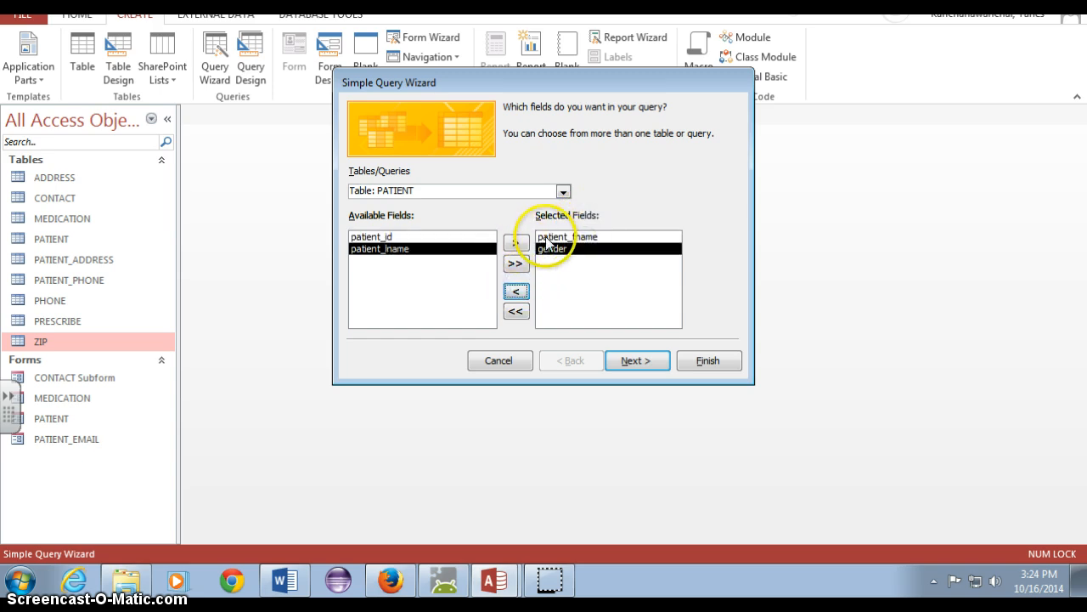
click(516, 243)
click(560, 249)
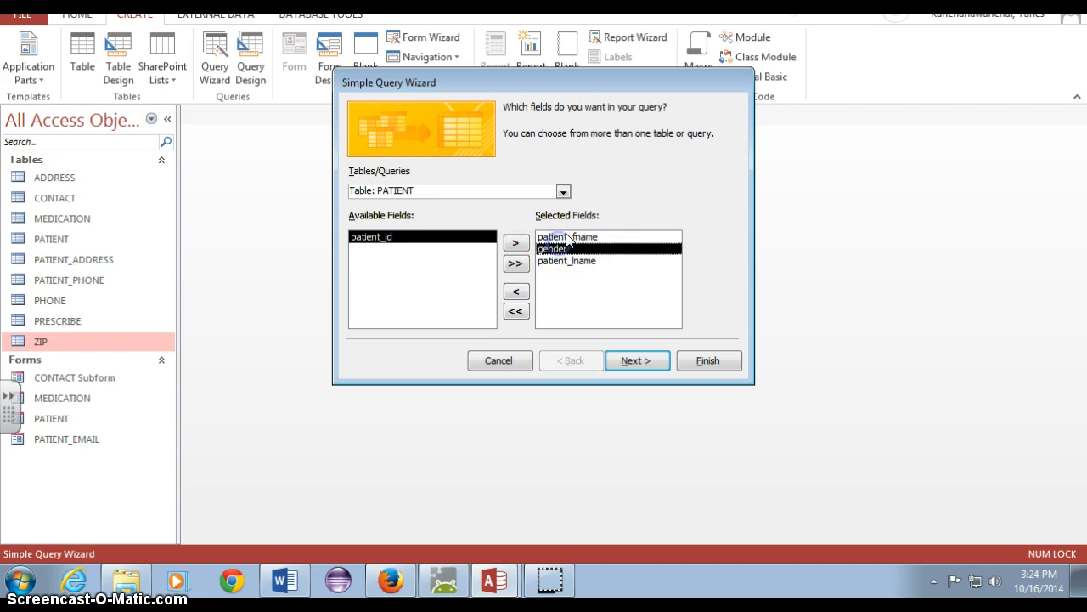
click(516, 292)
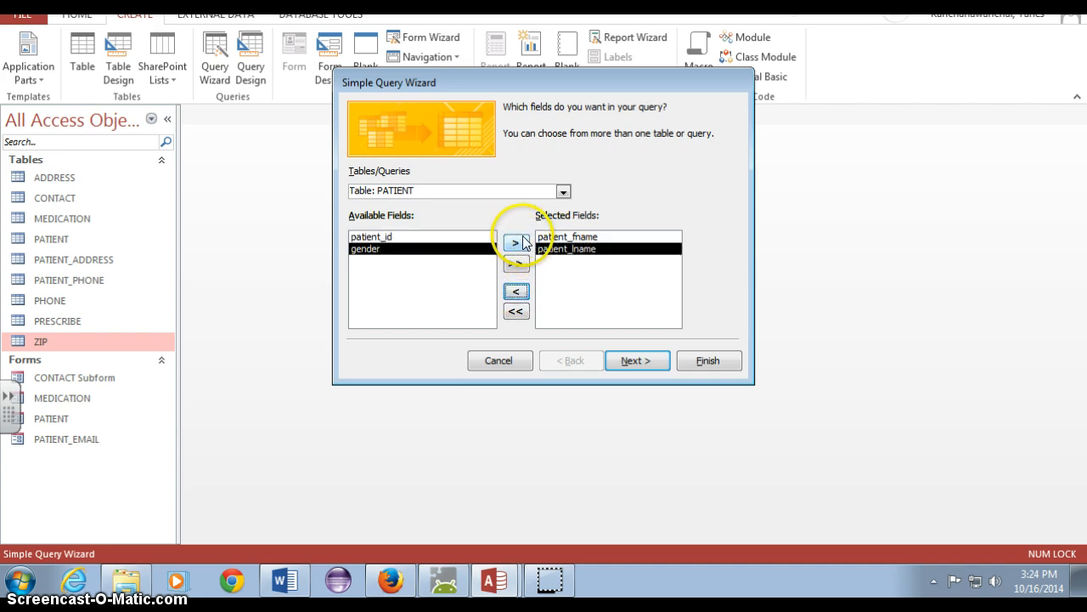
click(517, 244)
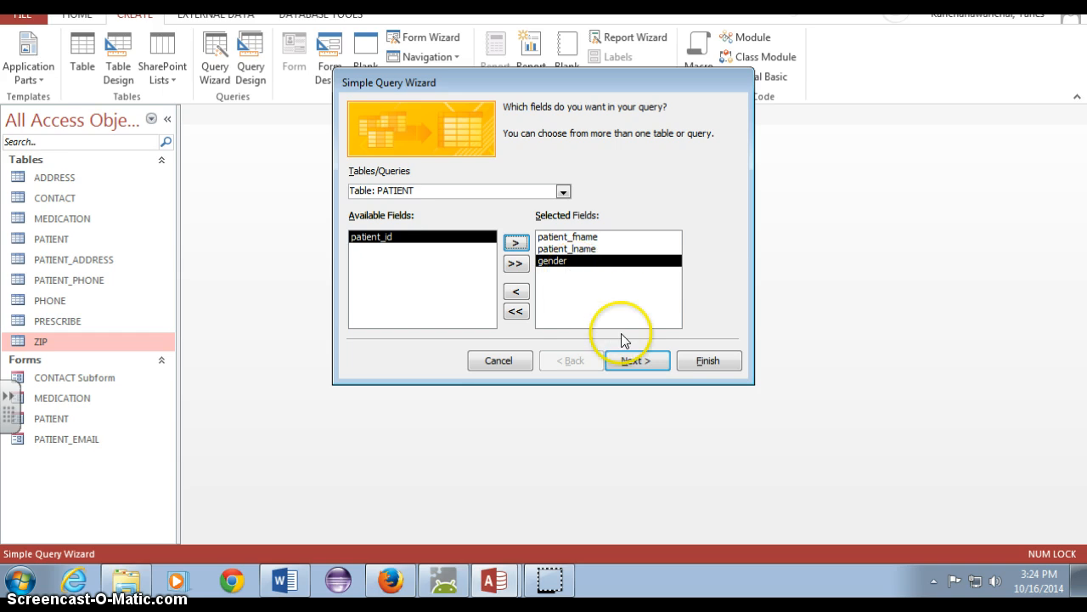
Title the query MALE PATIENT Query and finish the wizard, opening the query to view its information
click(654, 360)
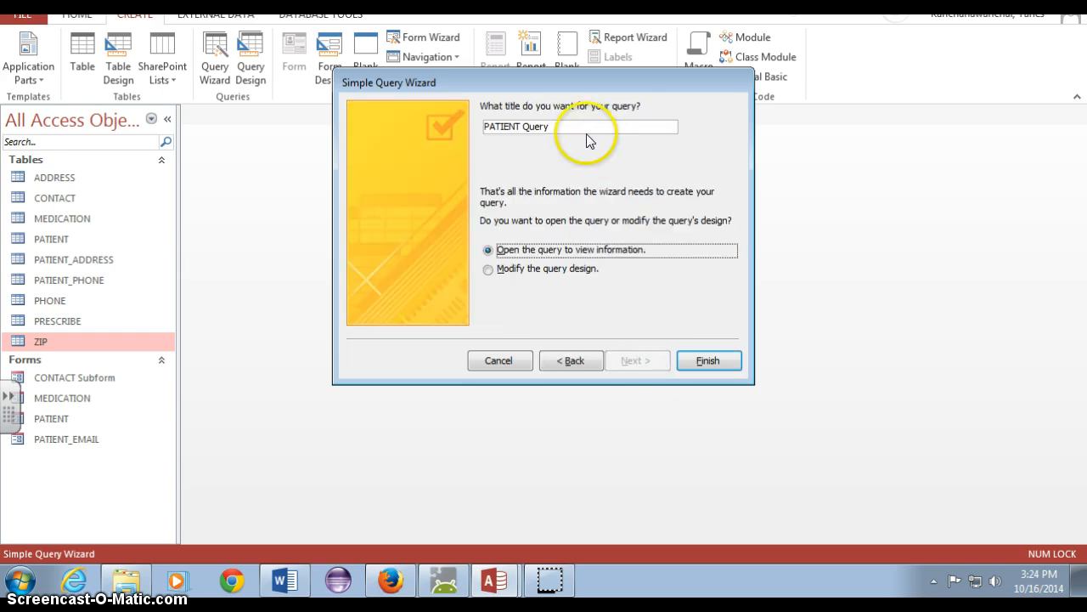
click(587, 127)
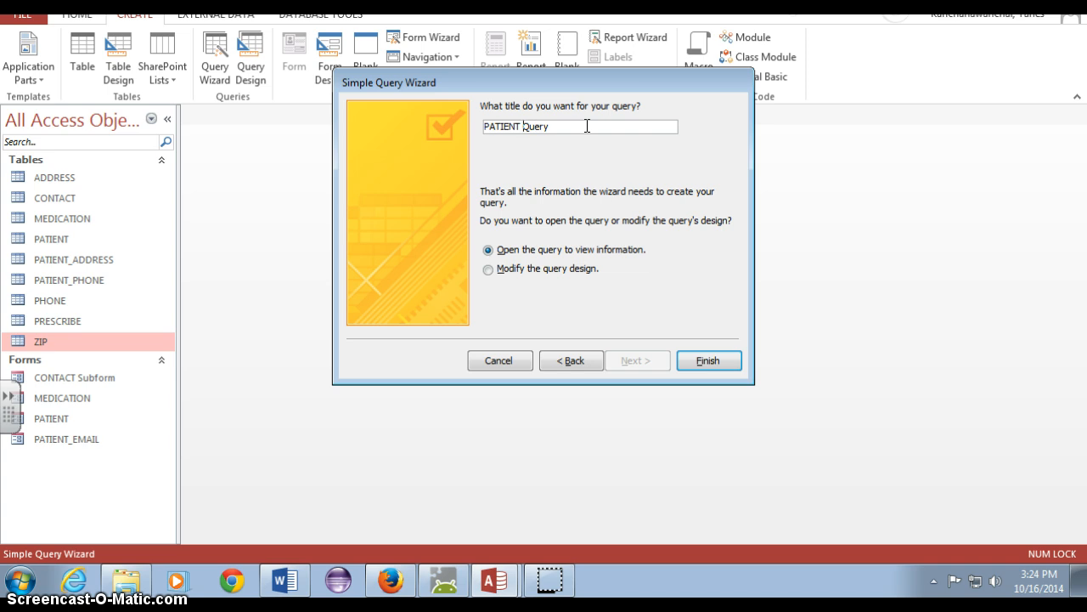
key(Caps_Lock)
text(MALE)
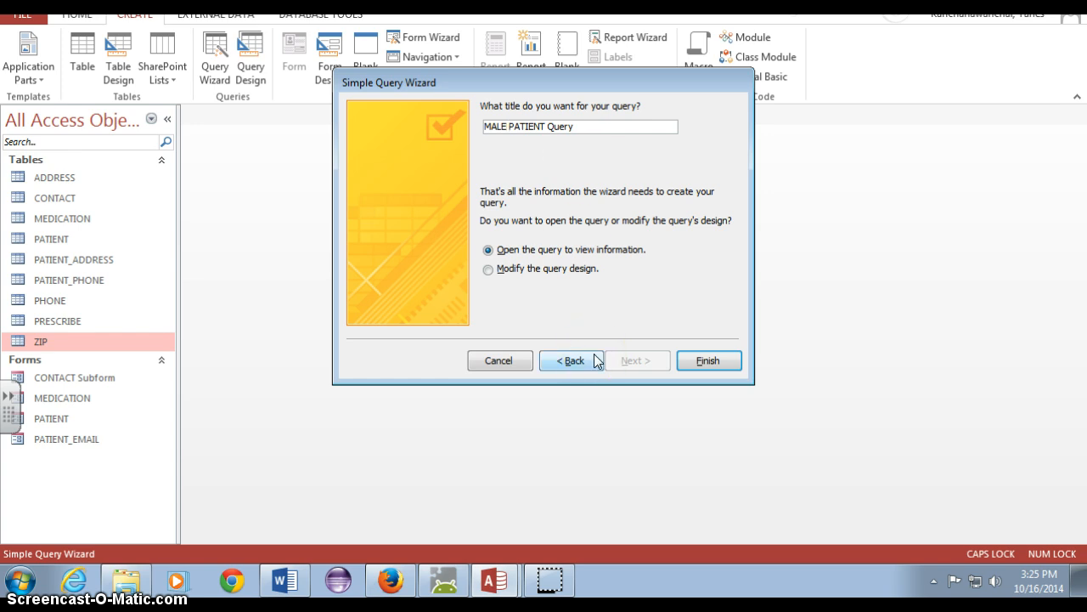
click(706, 360)
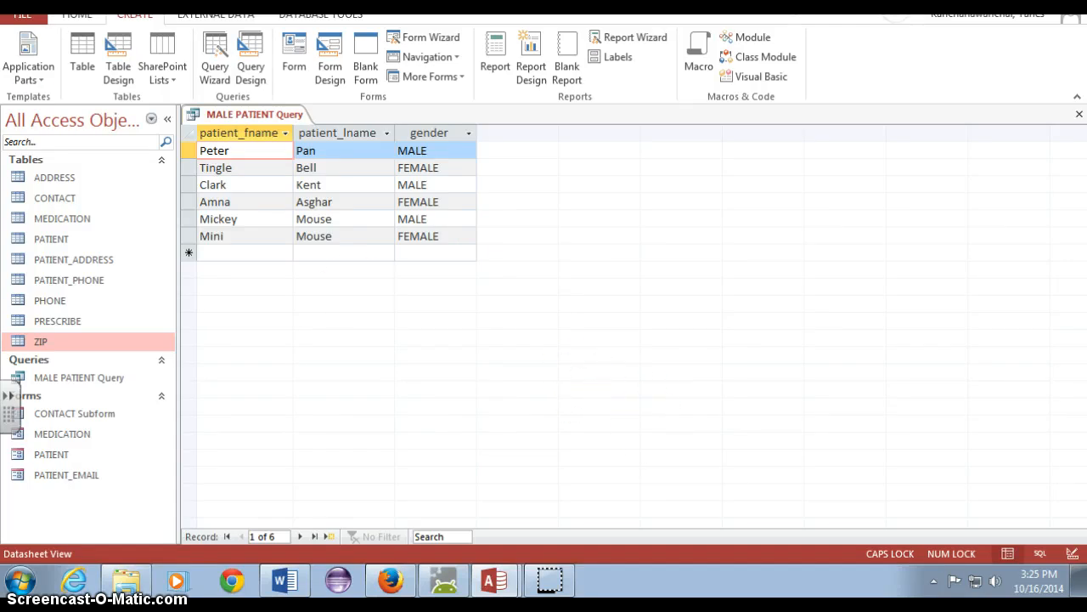
Switch the MALE PATIENT Query to Design View
click(33, 76)
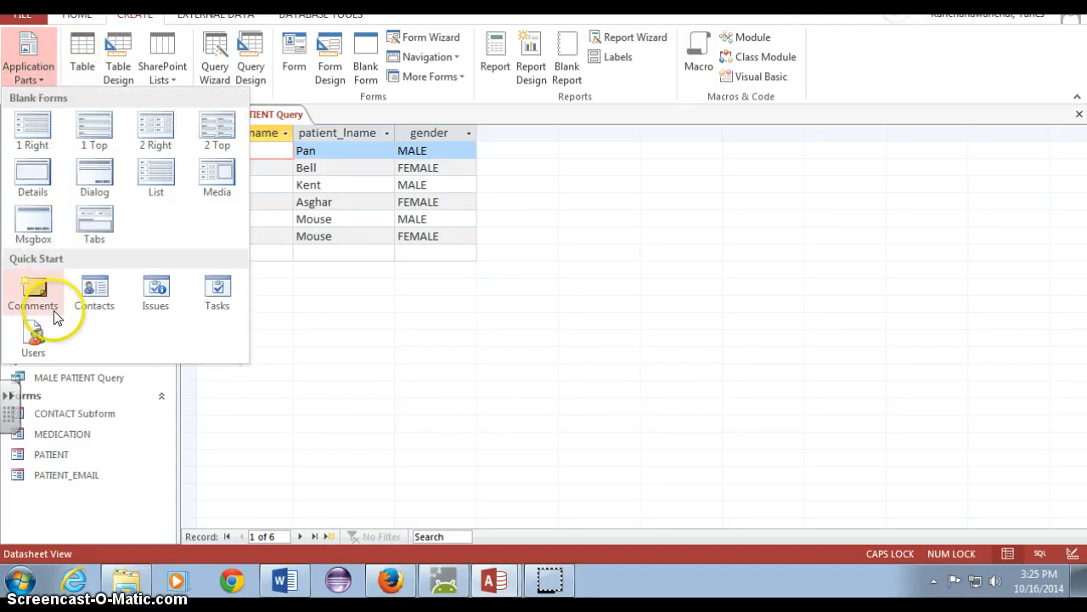
click(73, 17)
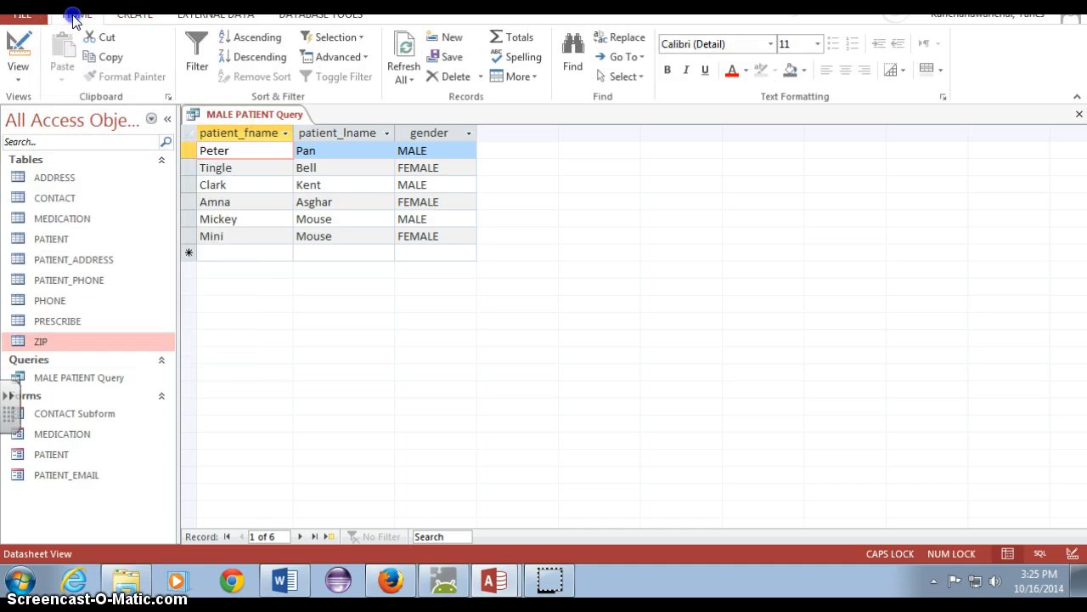
click(17, 67)
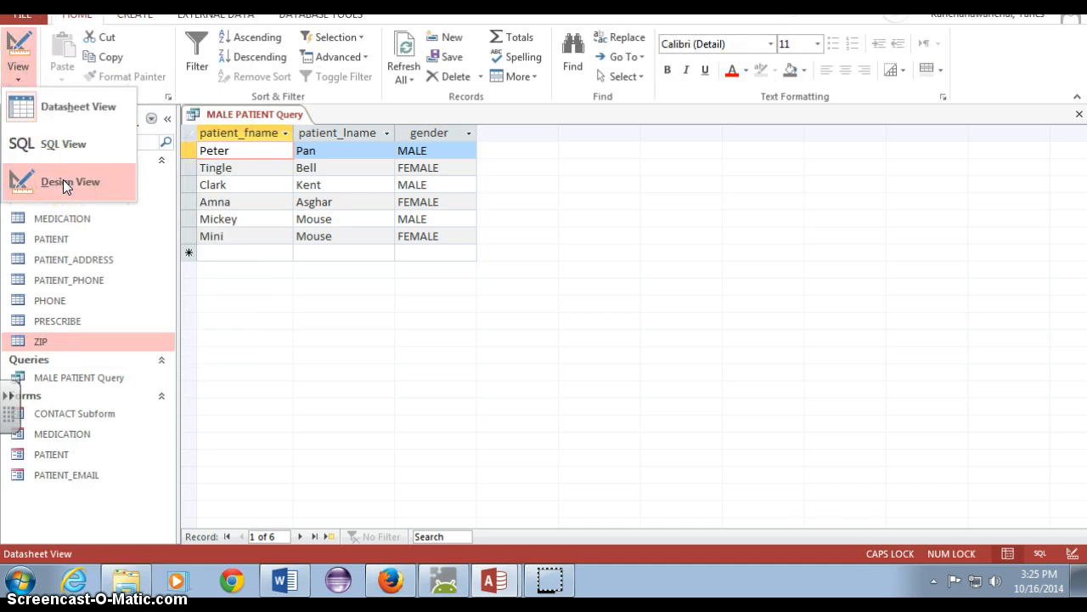
click(65, 182)
click(355, 385)
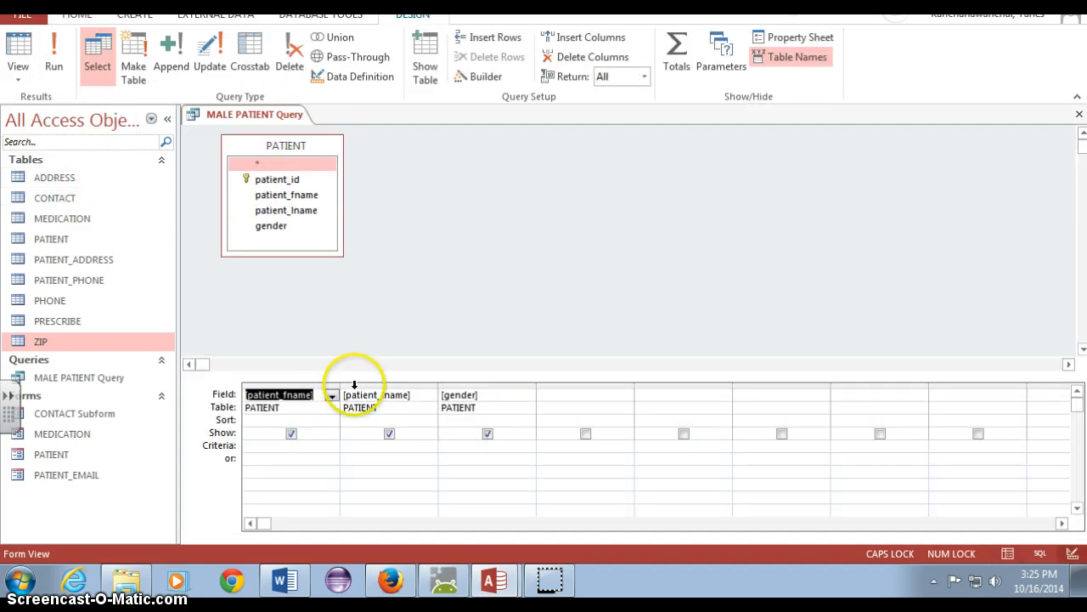
click(18, 62)
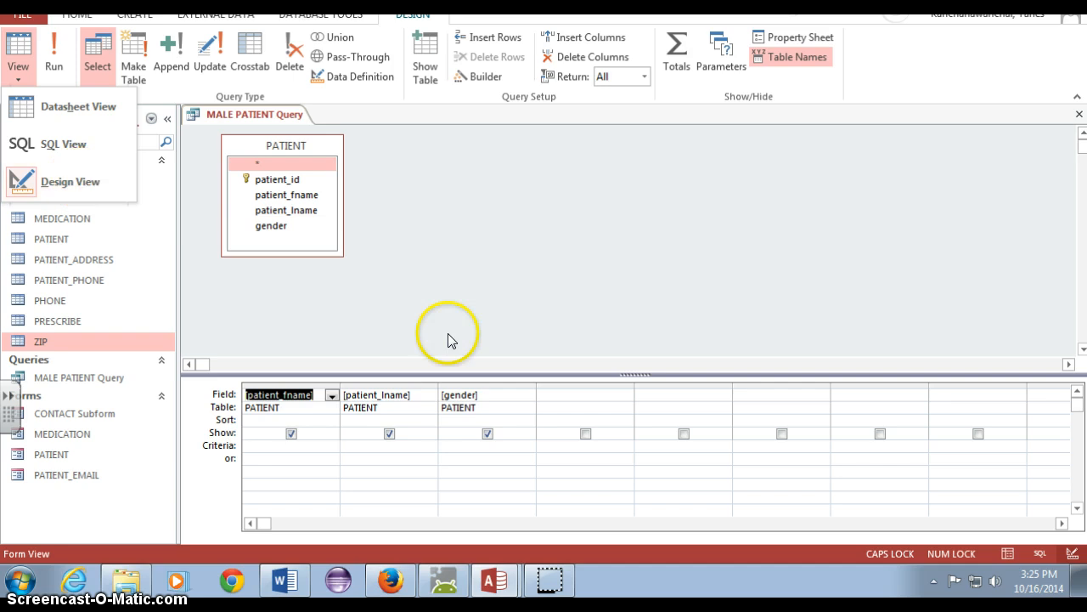
click(291, 433)
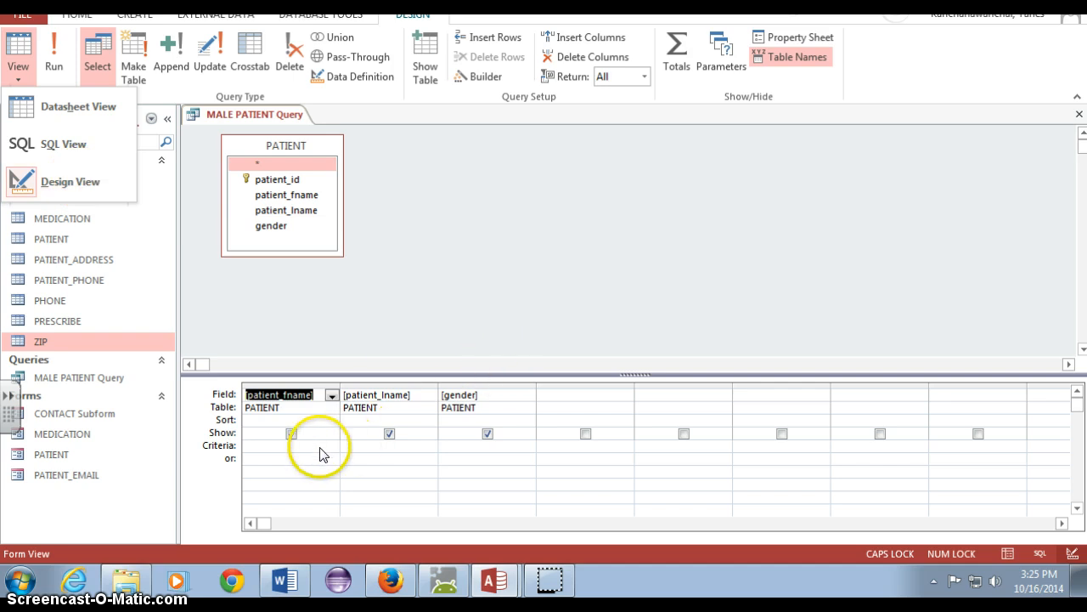
Set the gender field's criterion to MALE and run the query
click(461, 447)
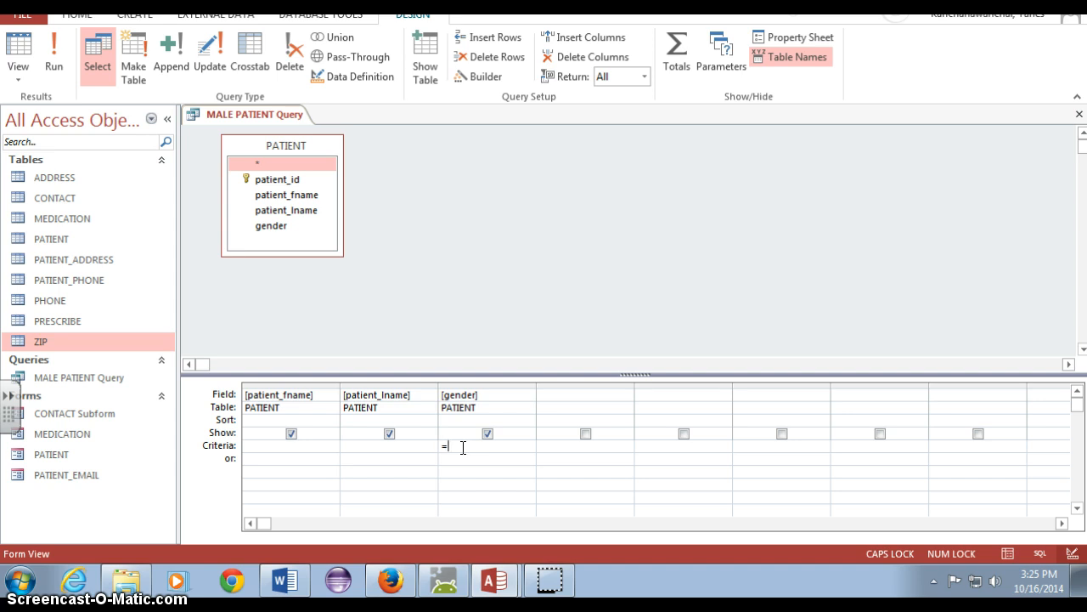
text(MALE)
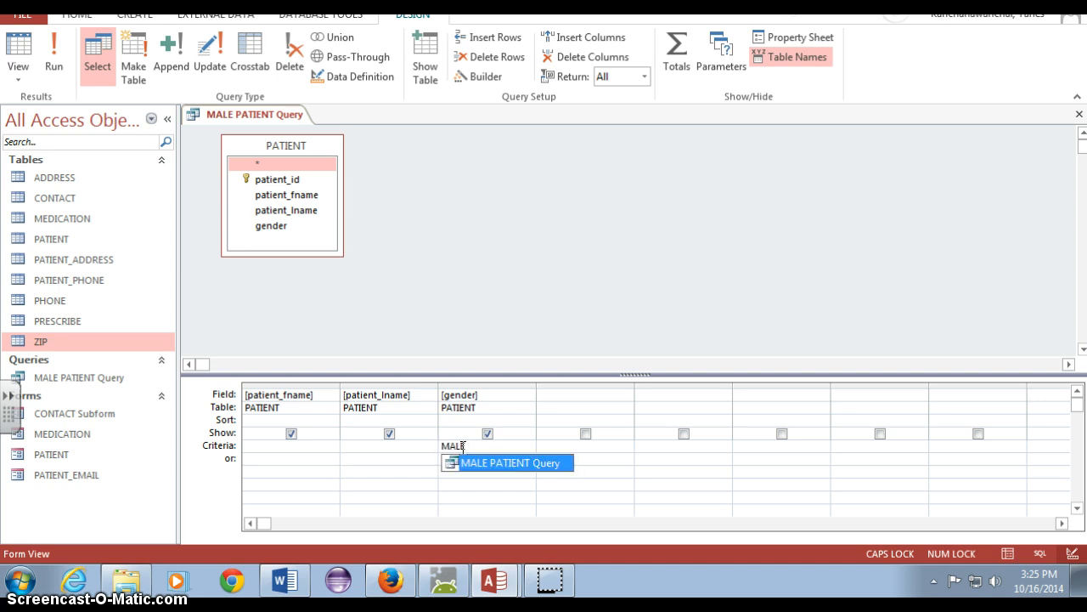
click(56, 51)
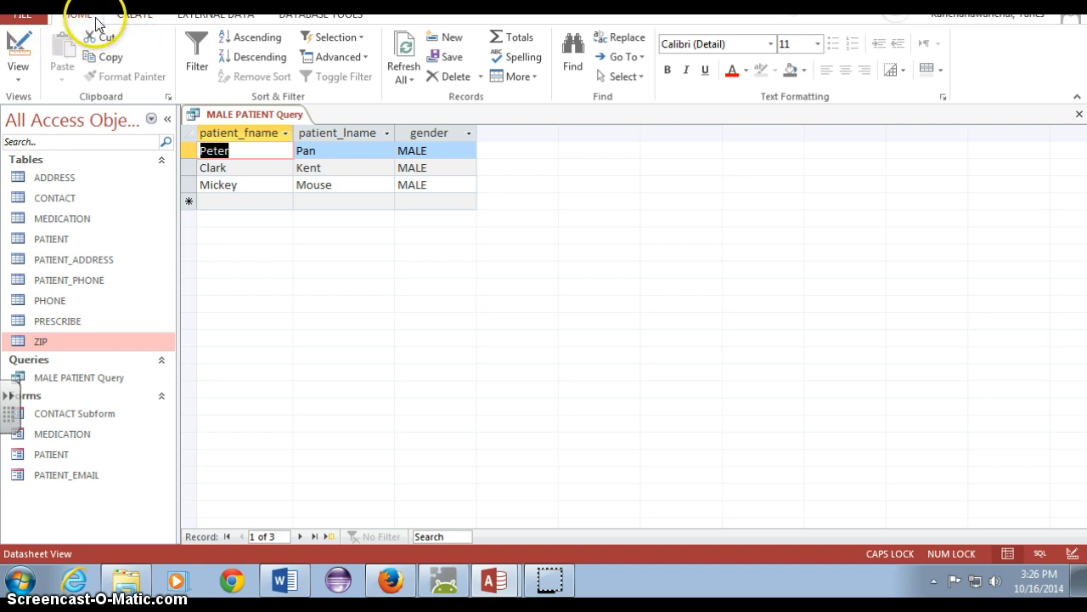
Save the MALE PATIENT Query and close it
click(22, 14)
click(34, 149)
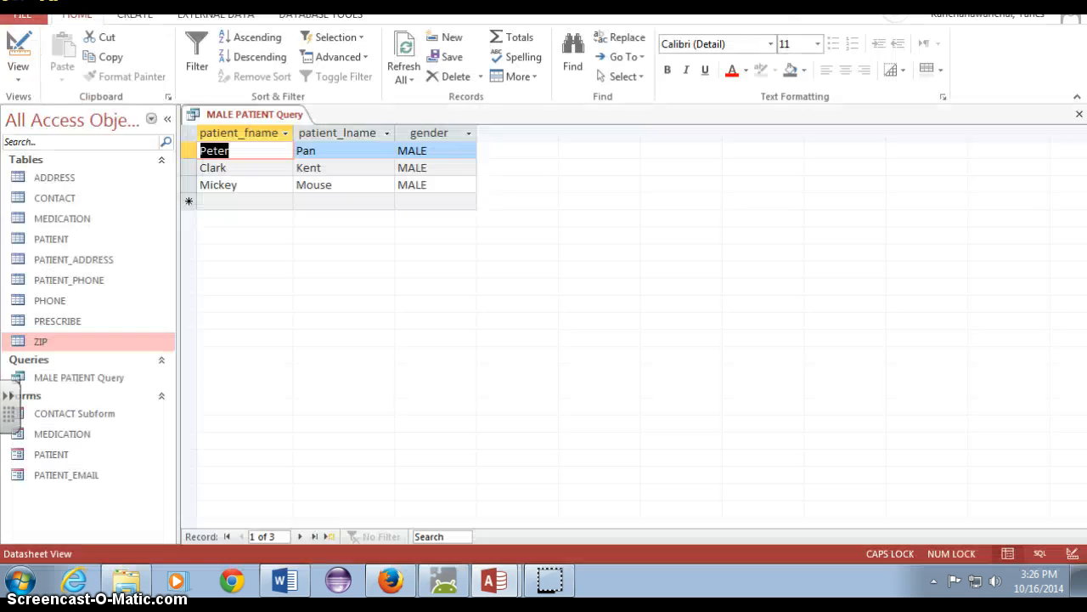
drag(439, 3, 441, 33)
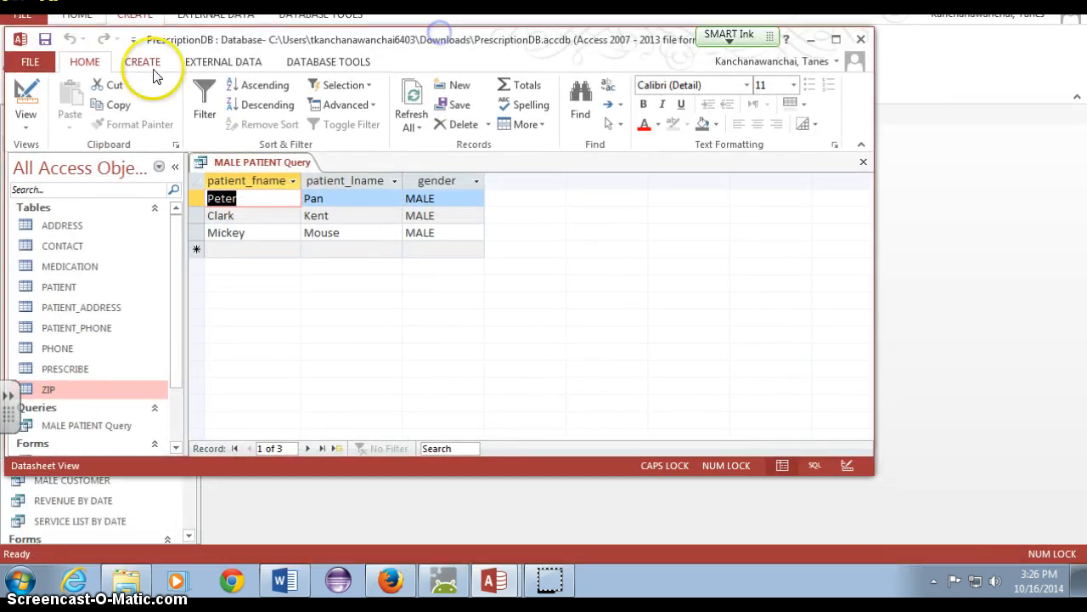
click(45, 40)
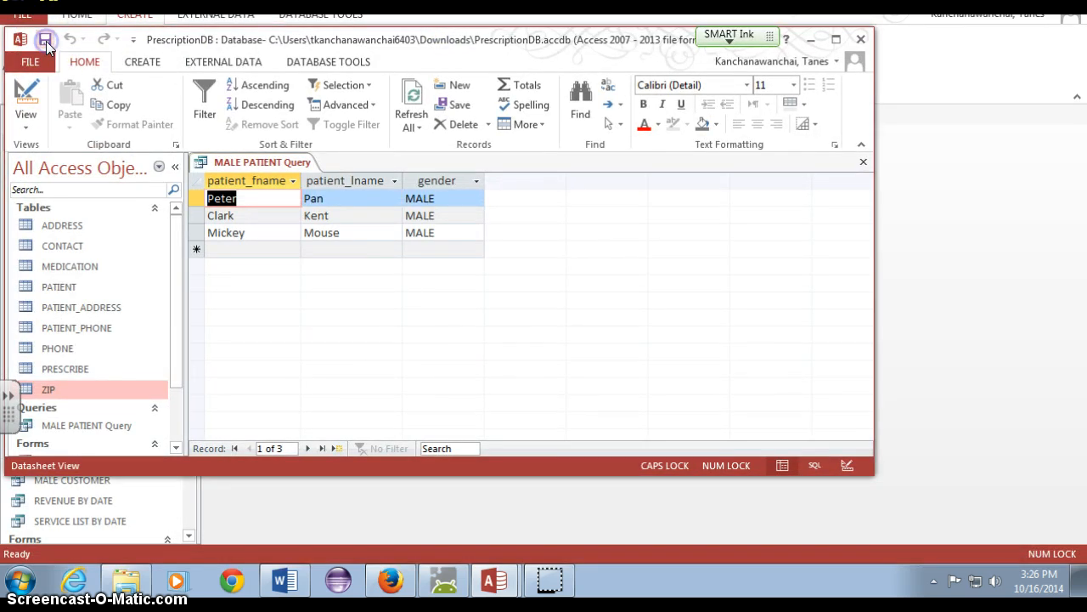
click(835, 43)
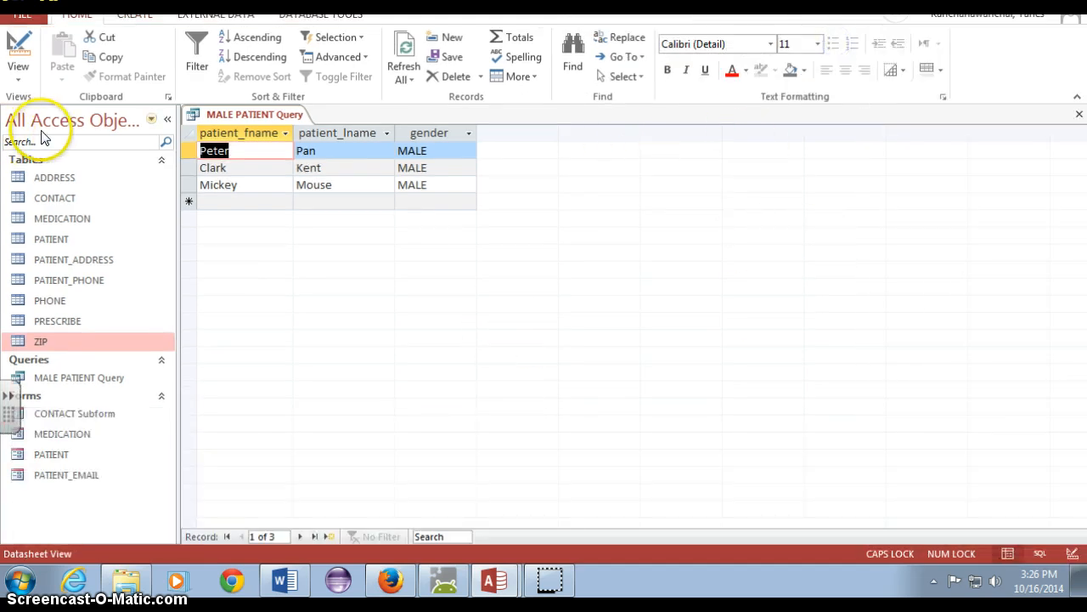
right_click(242, 116)
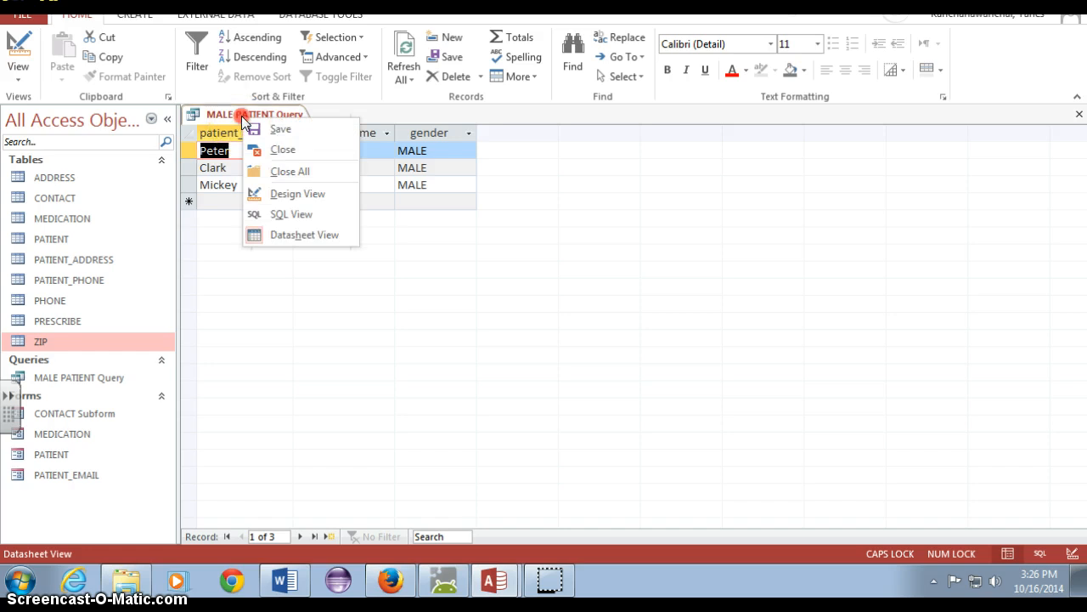
click(259, 148)
click(86, 379)
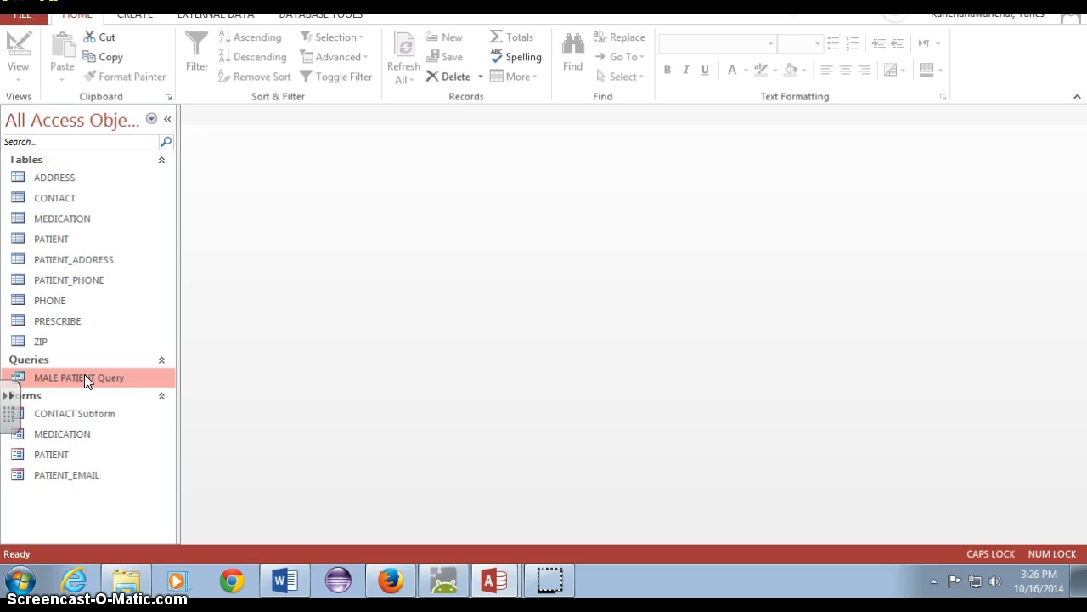
With the PATIENT table open, add and save a new record for Robin Williams, gender MALE, through the PATIENT form
double_click(49, 241)
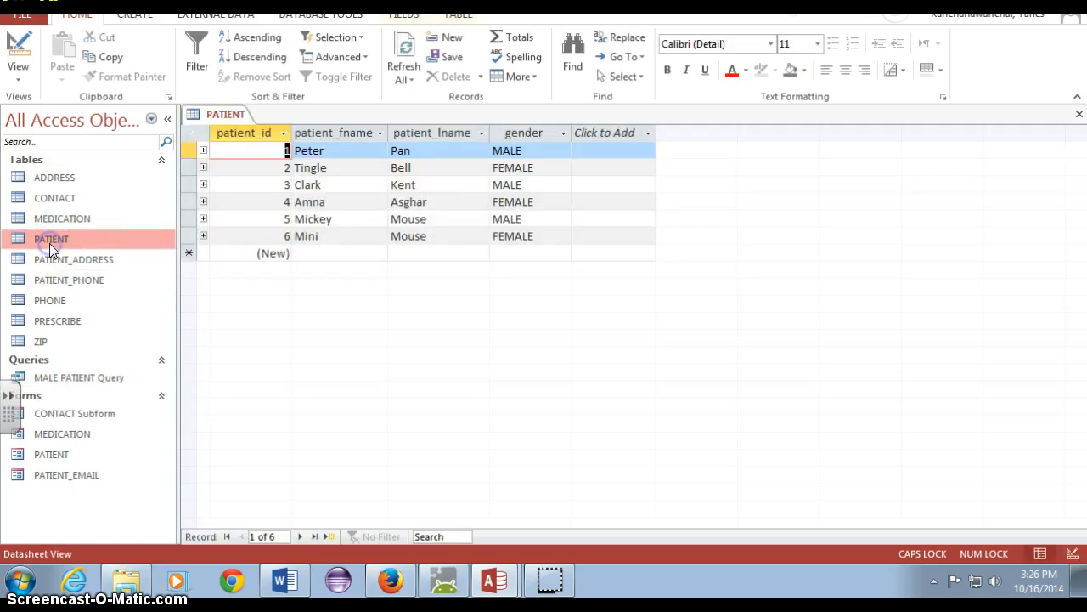
double_click(109, 457)
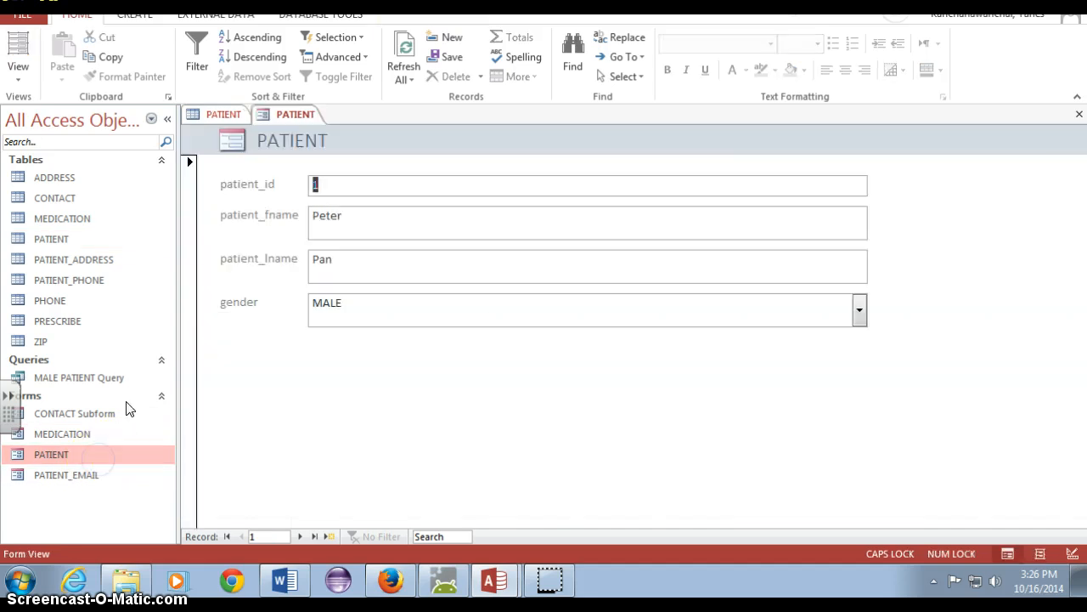
click(324, 533)
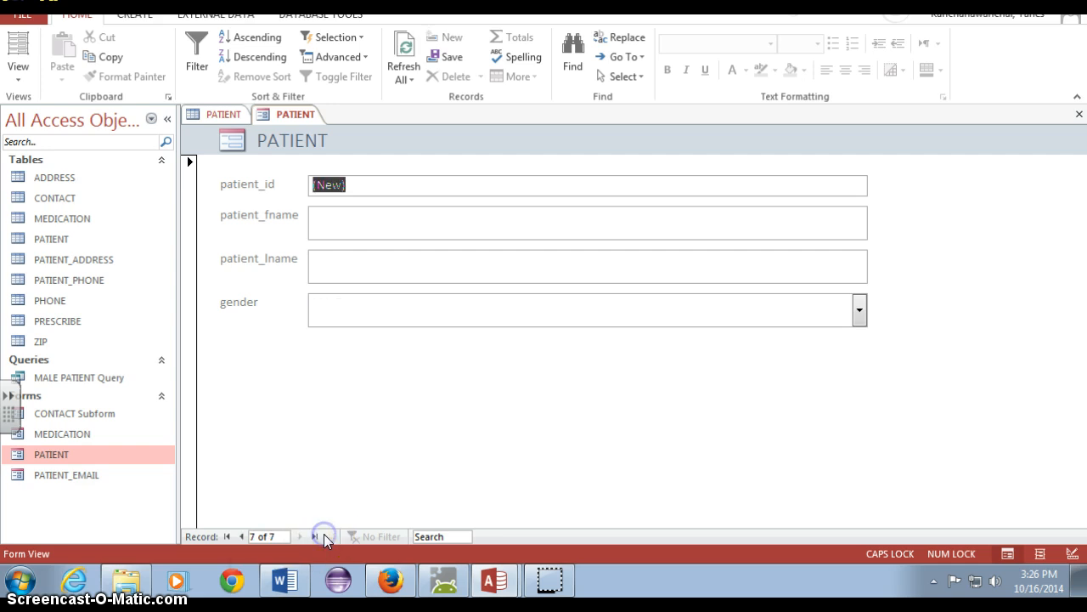
click(373, 222)
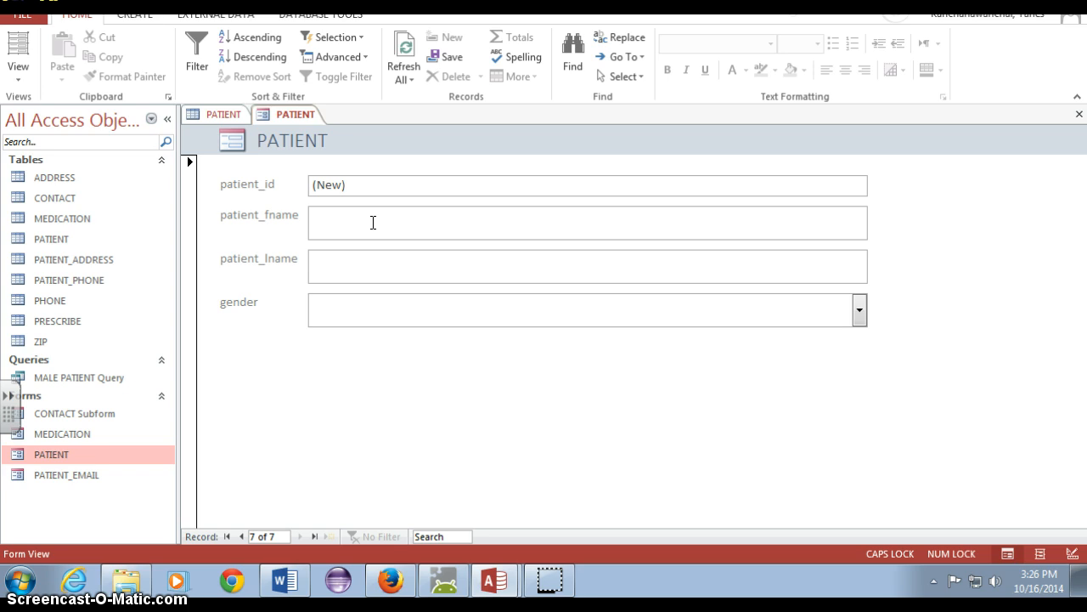
text(RO)
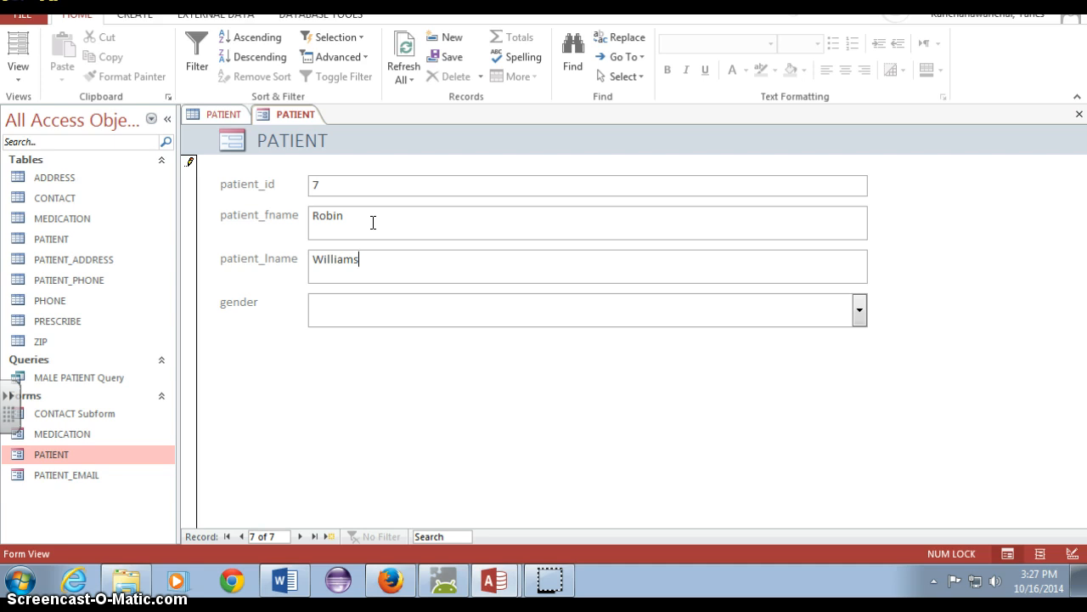
click(859, 310)
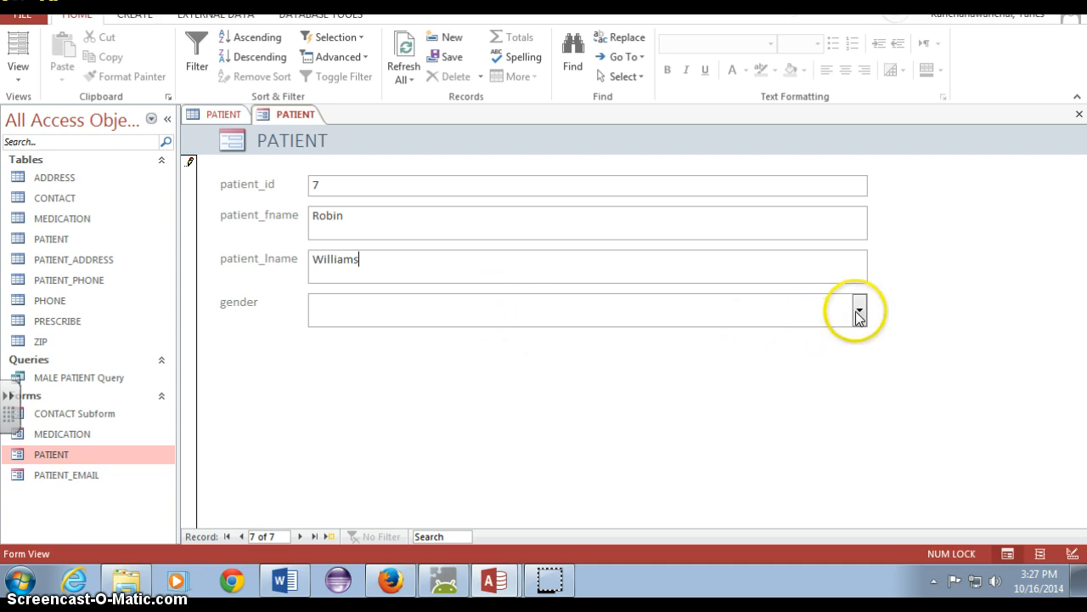
click(825, 337)
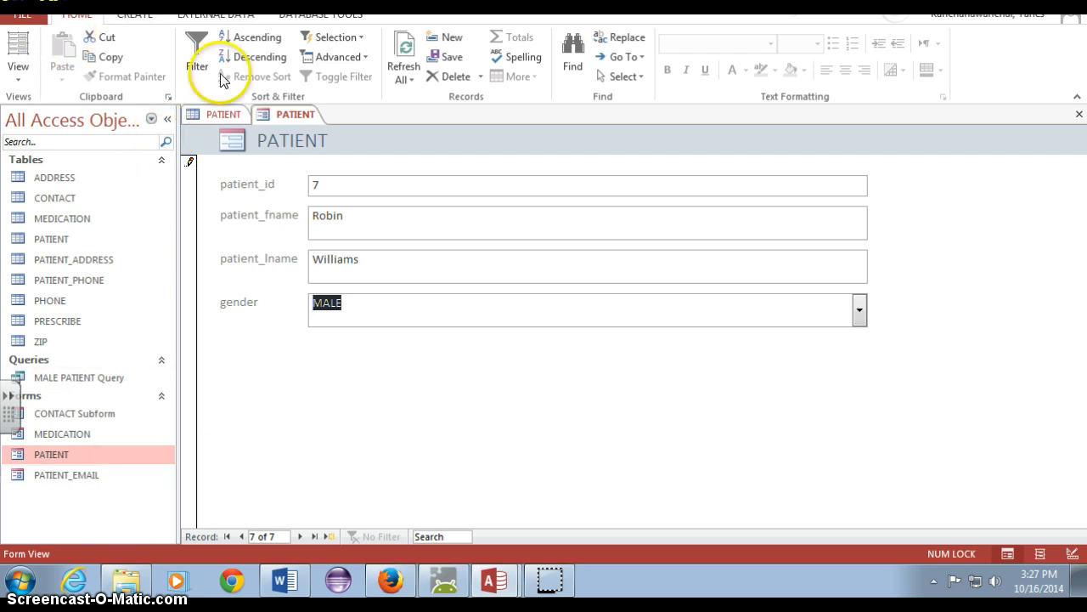
click(439, 57)
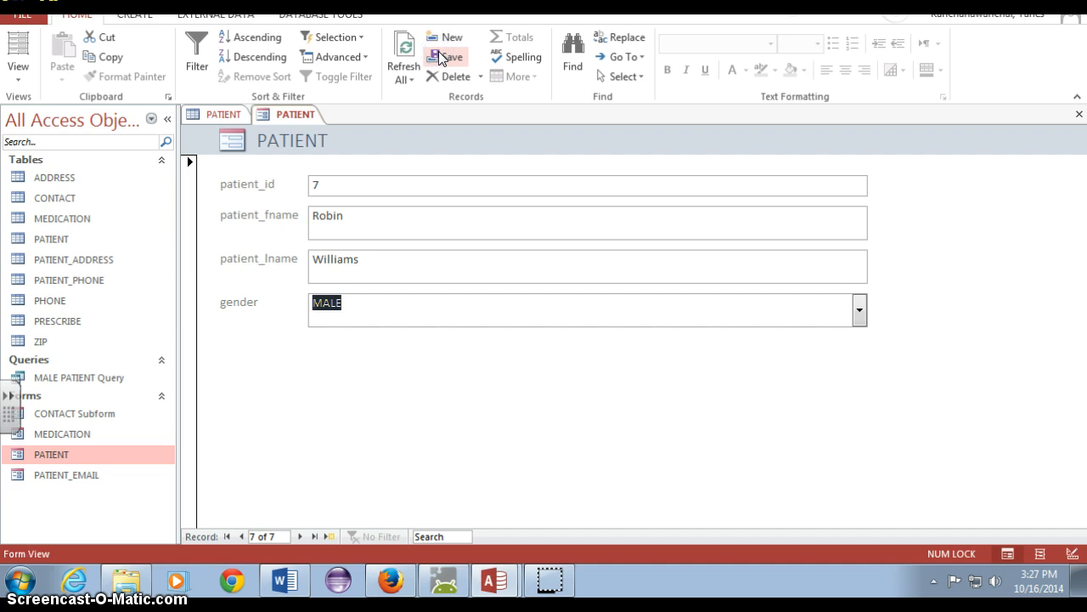
Refresh the PATIENT table to check for the new record, and close the table
click(223, 114)
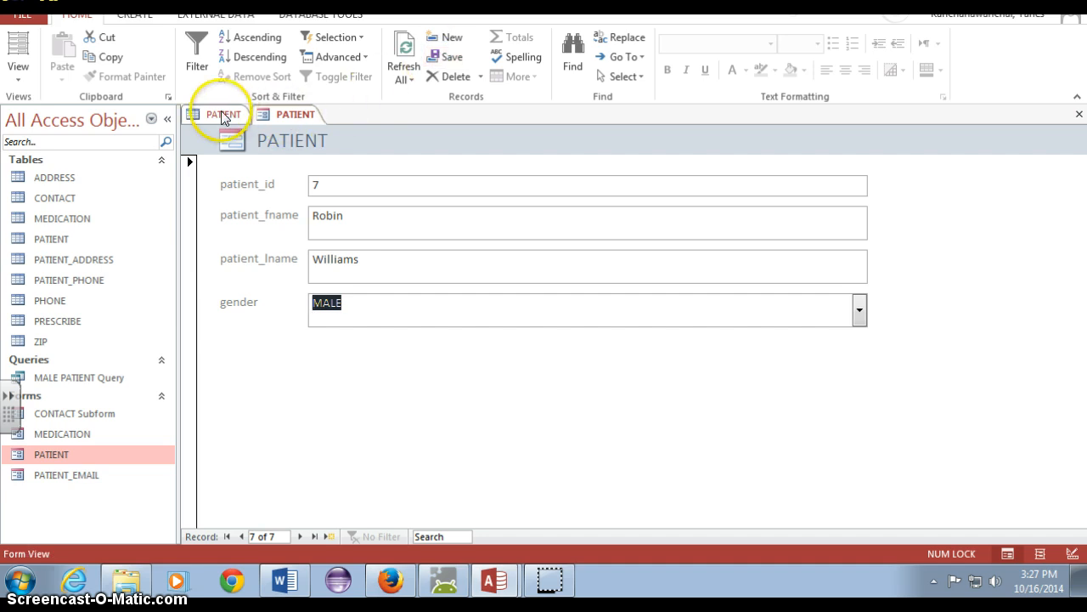
click(401, 53)
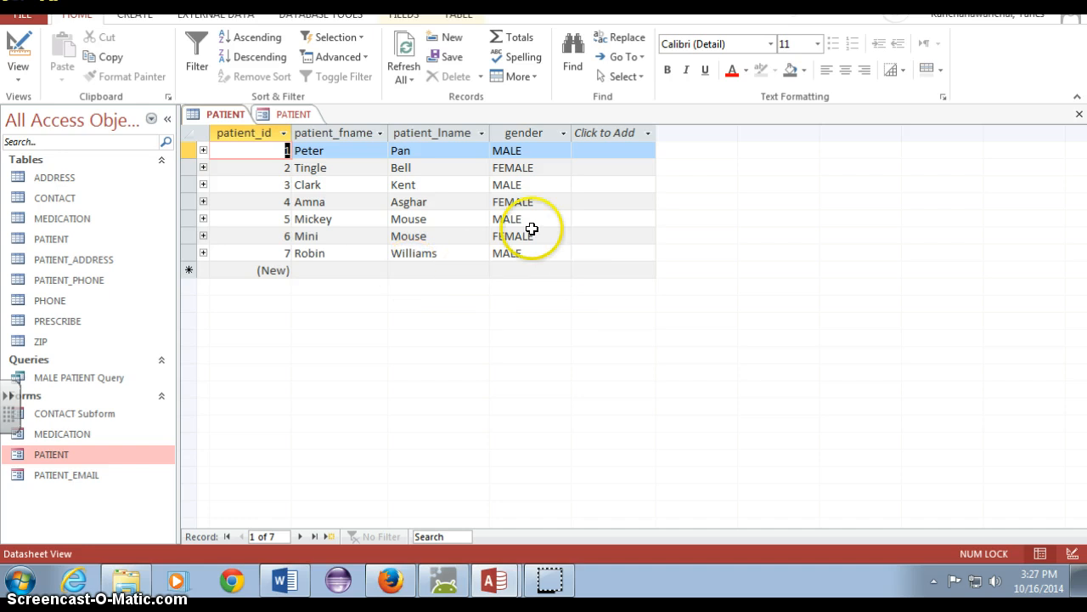
right_click(220, 114)
click(247, 146)
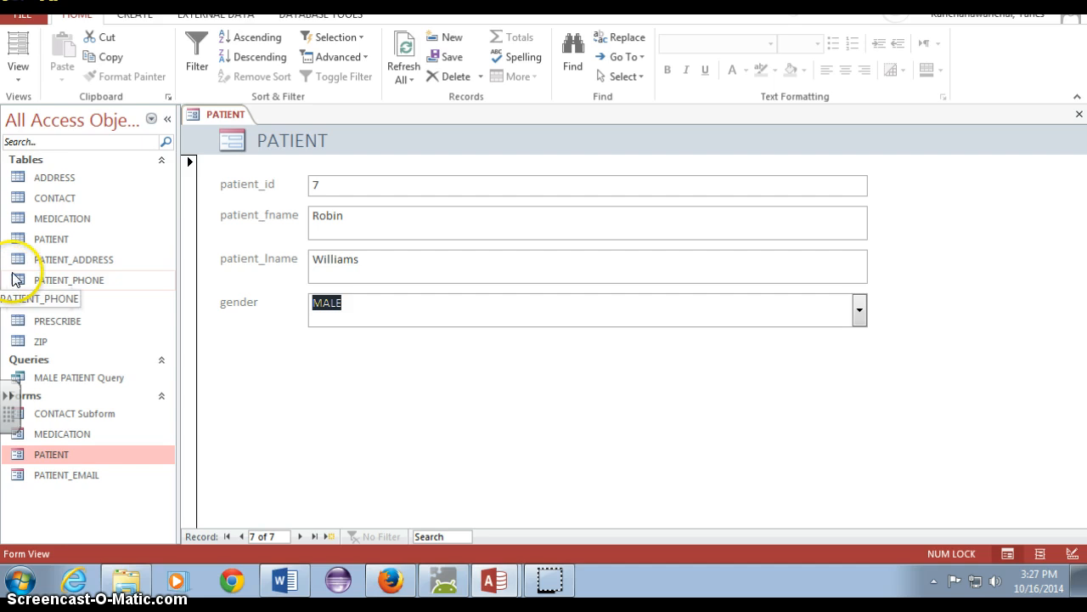
click(164, 121)
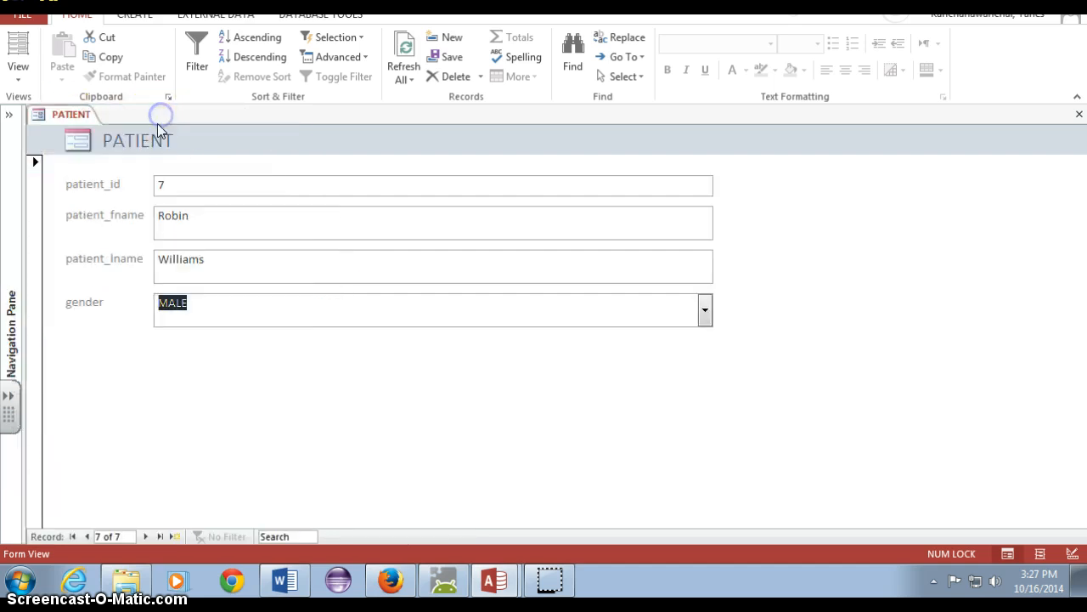
click(11, 112)
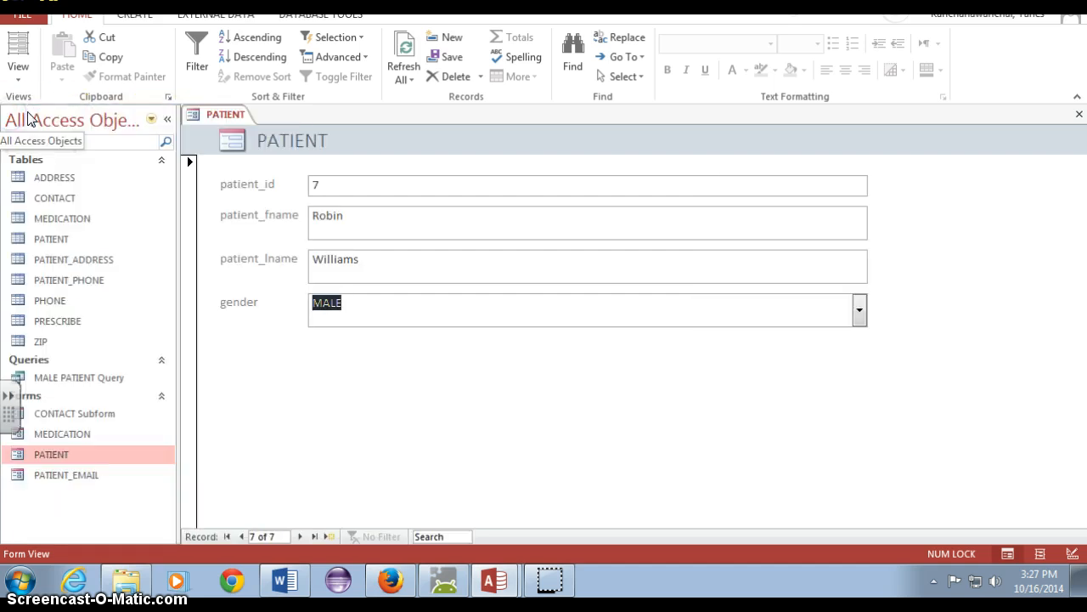
click(167, 118)
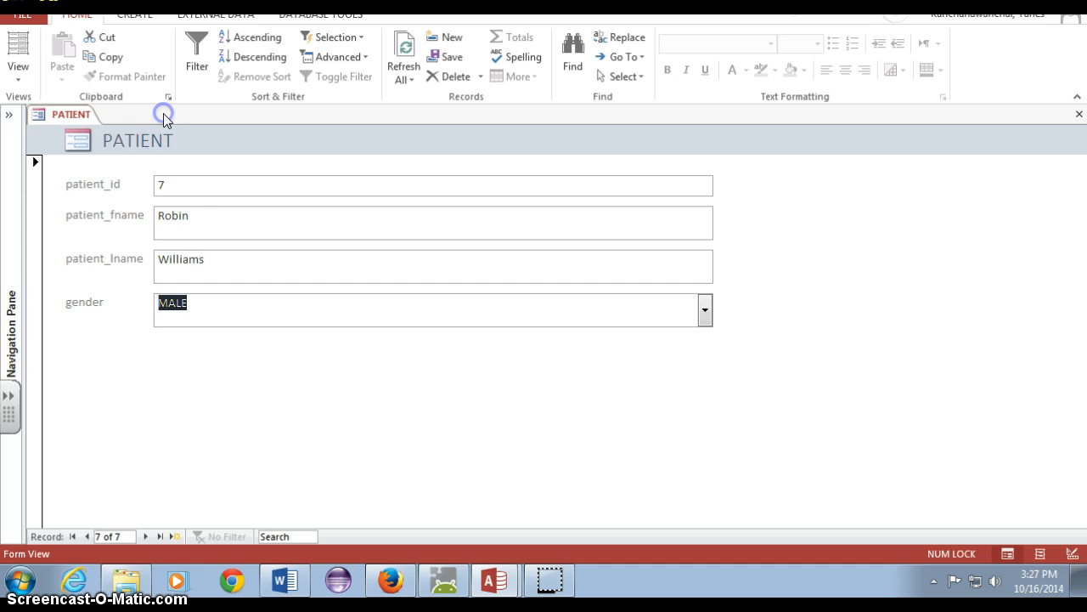
click(12, 114)
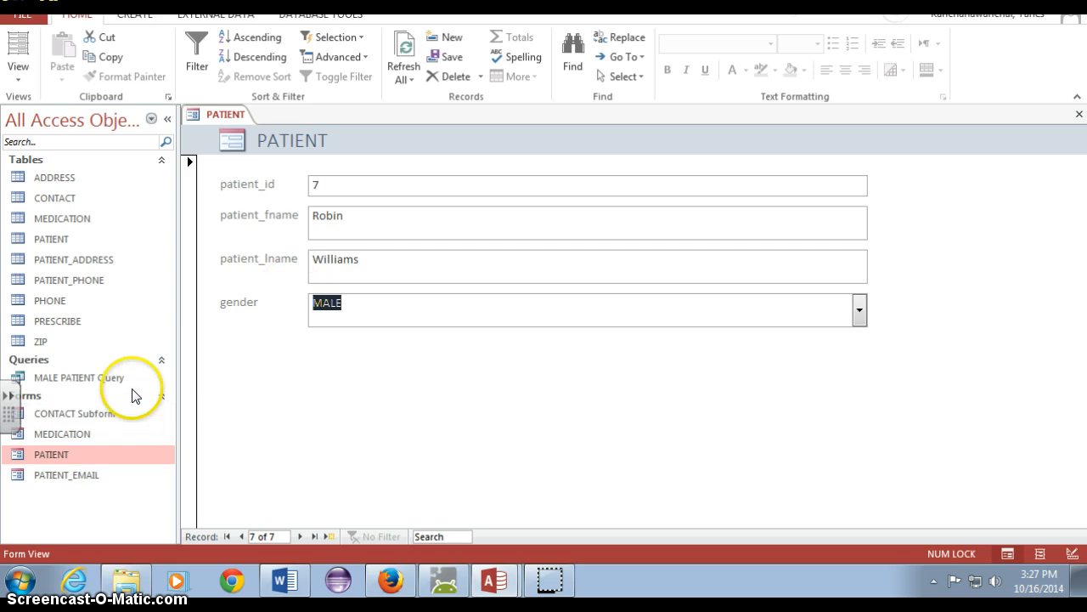
Reopen the MALE PATIENT Query to check for the new patient, and close both the query and the PATIENT form
double_click(102, 384)
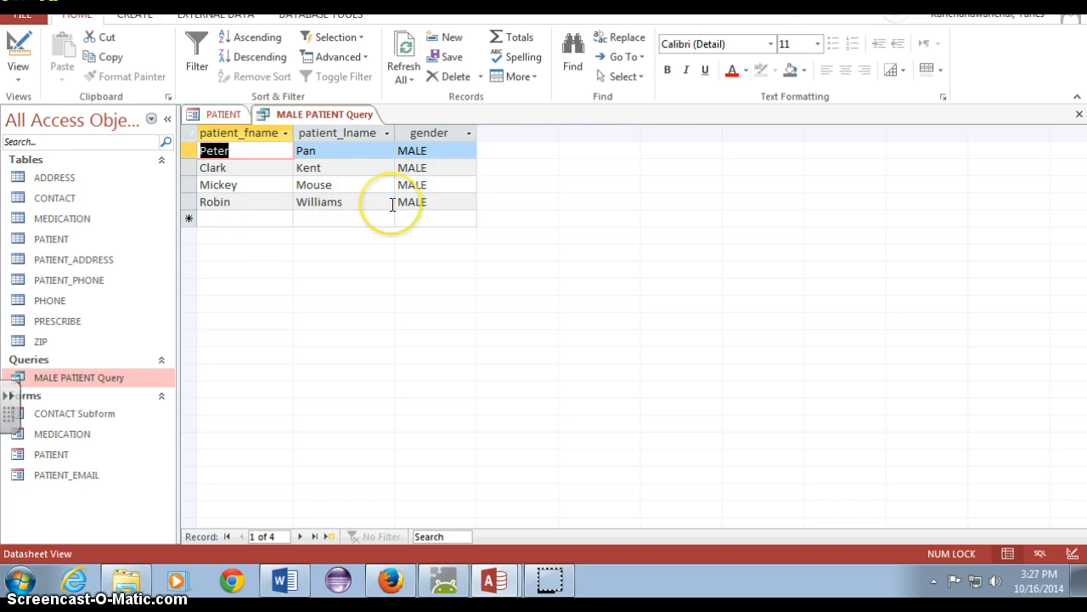
right_click(323, 119)
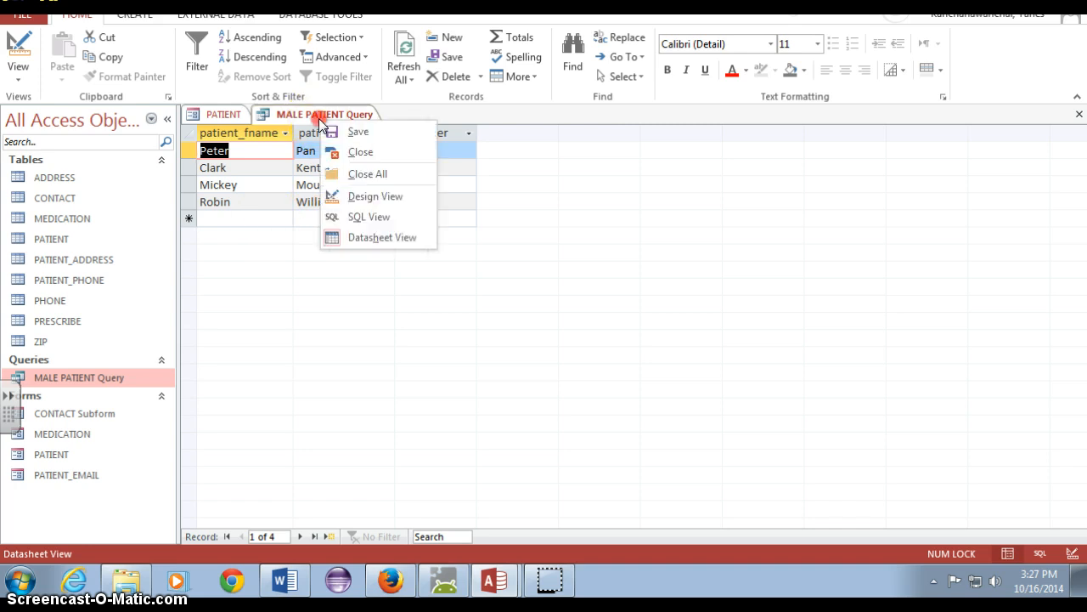
click(360, 151)
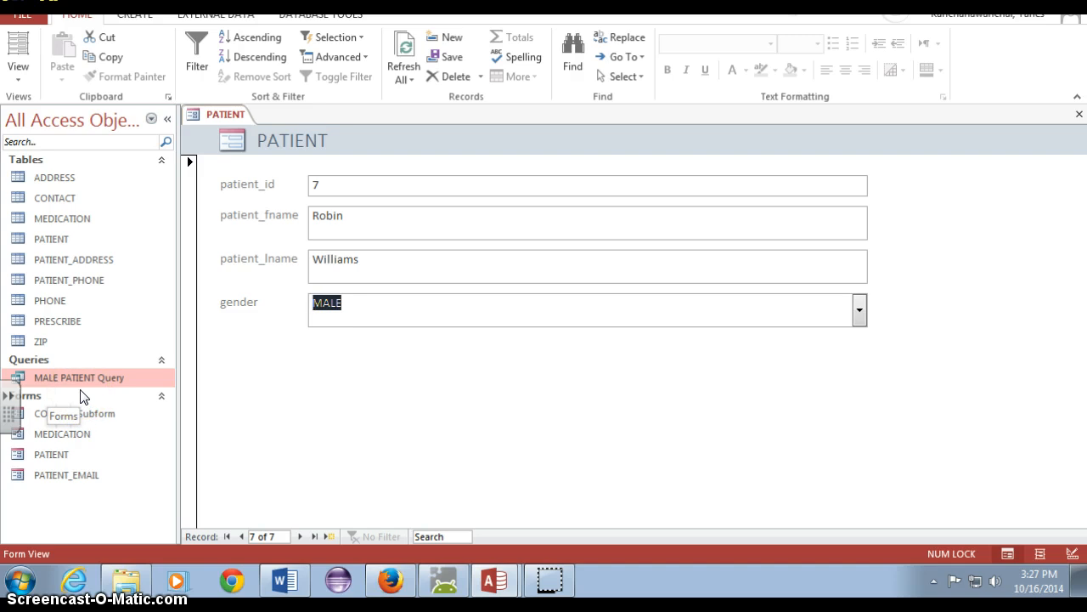
right_click(214, 114)
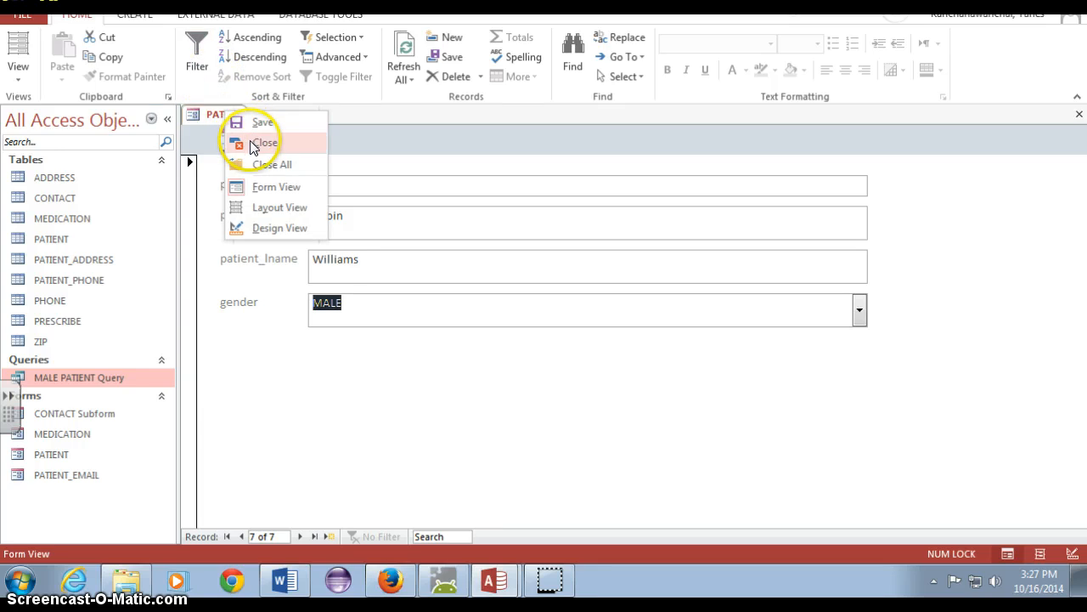
click(253, 144)
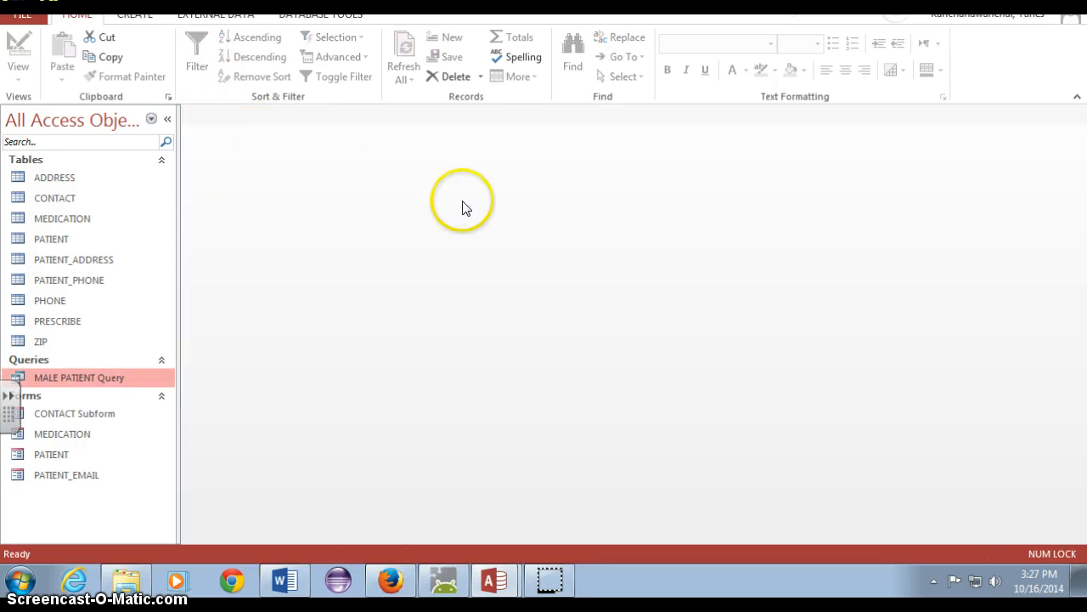
Add a medication named Calitin to the MEDICATION table with price 5, doze 1 and count 24
click(71, 243)
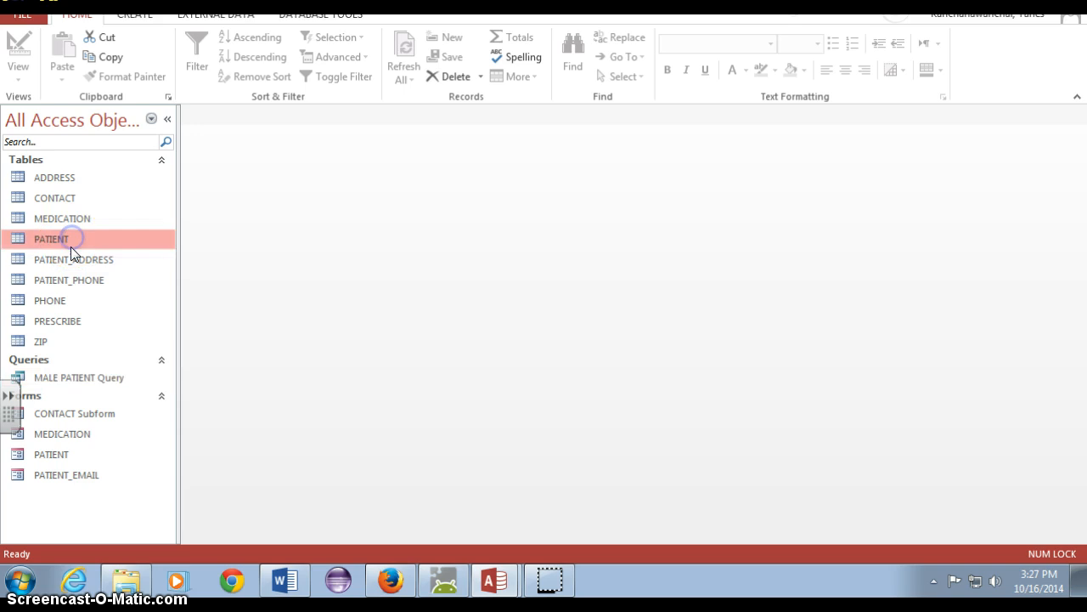
click(71, 259)
double_click(57, 217)
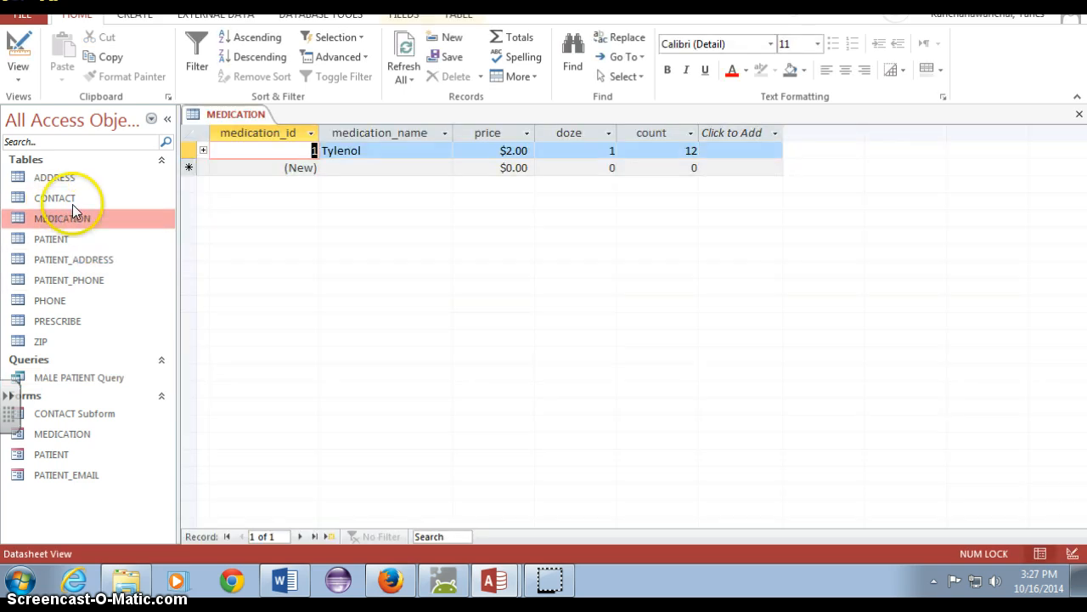
click(359, 167)
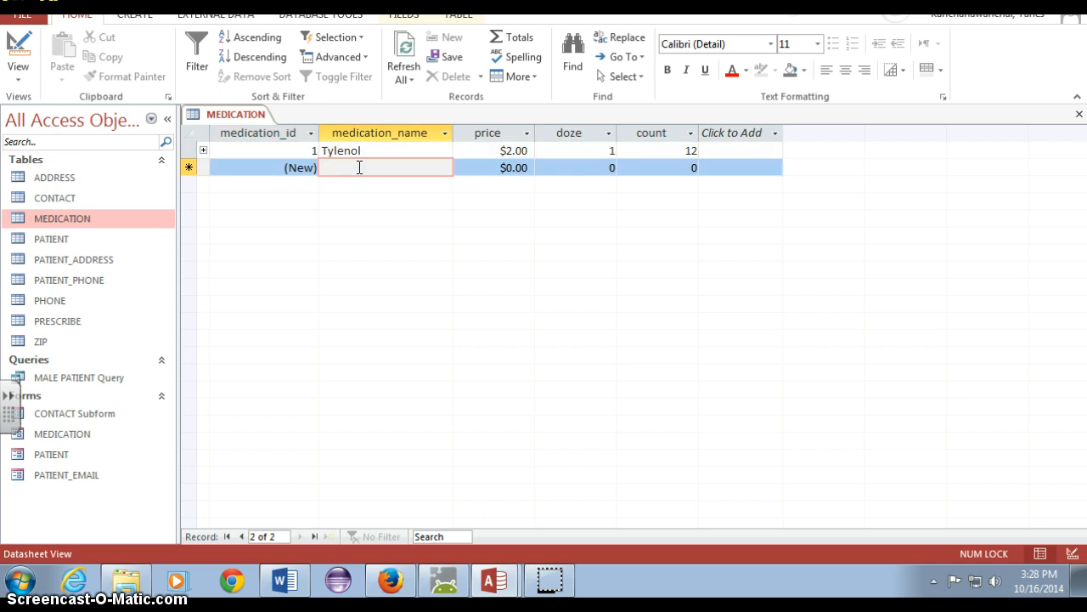
text(Cet)
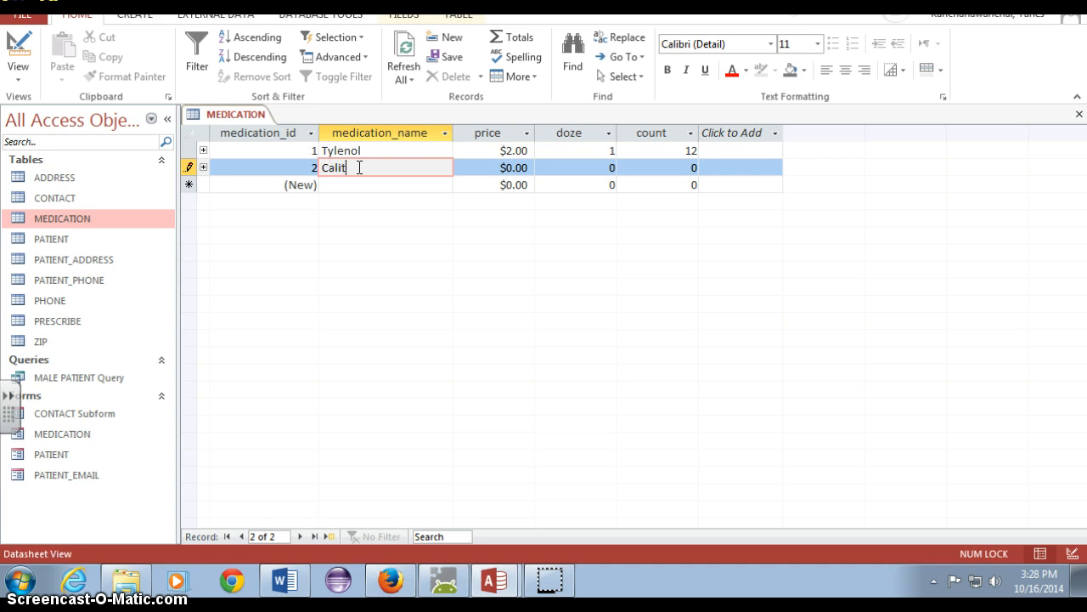
key(Tab)
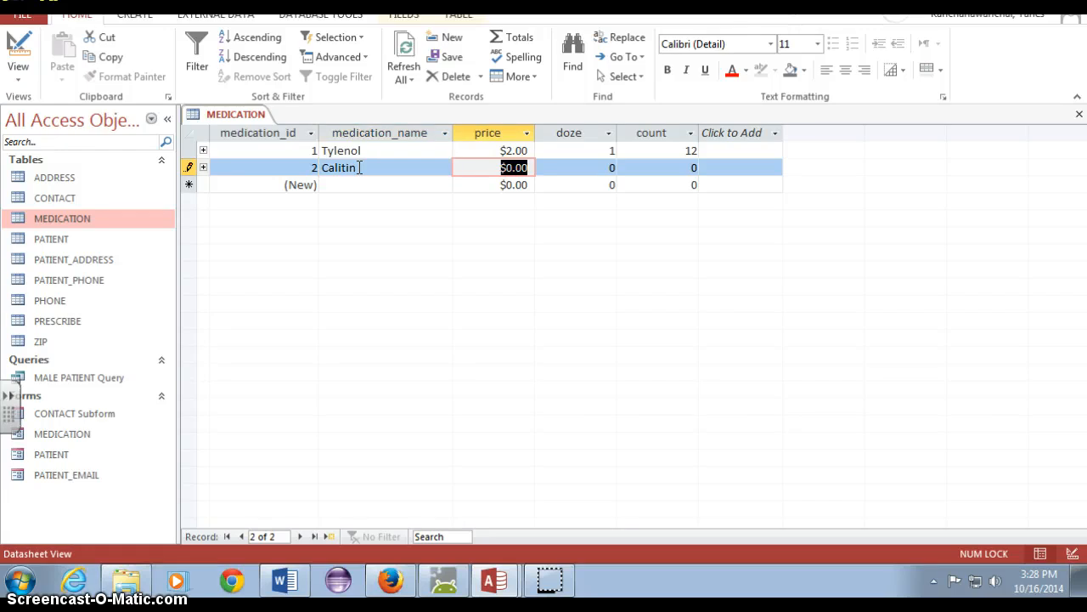
text(5)
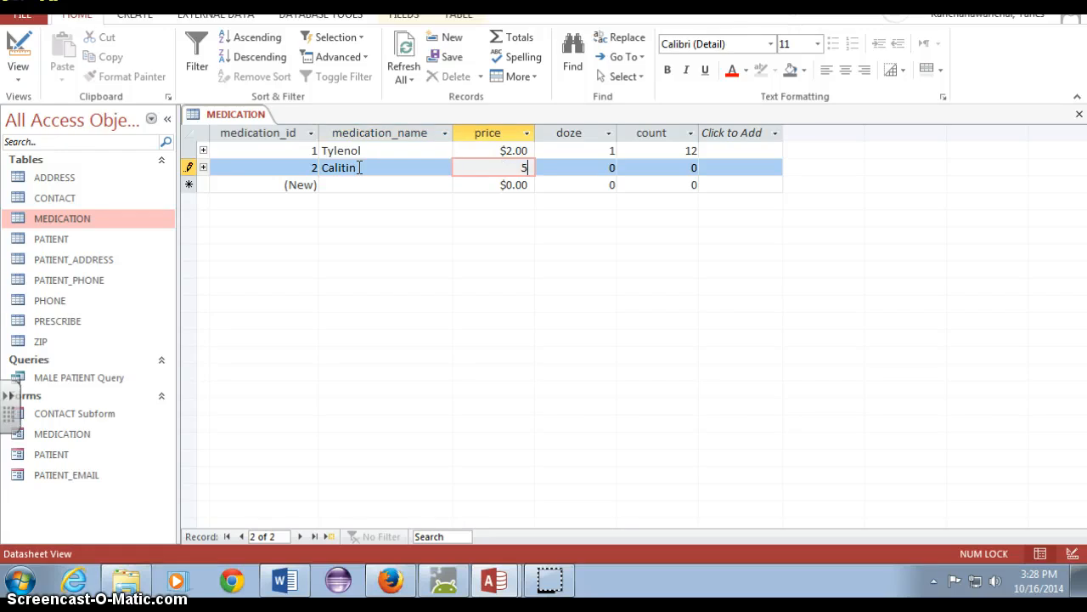
key(Tab)
text(1)
key(Tab)
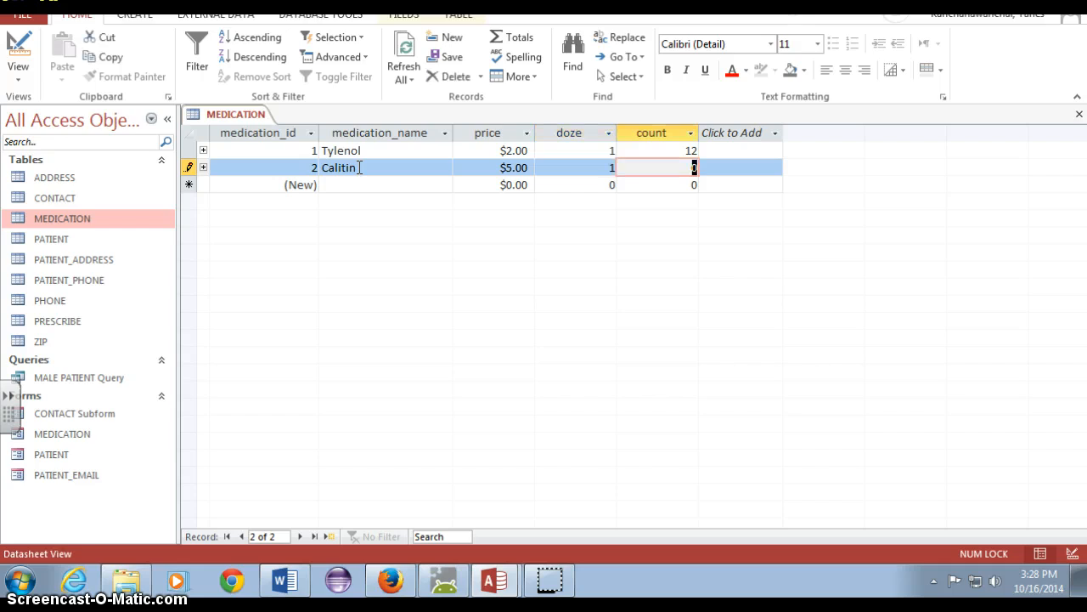
text(24)
key(Tab)
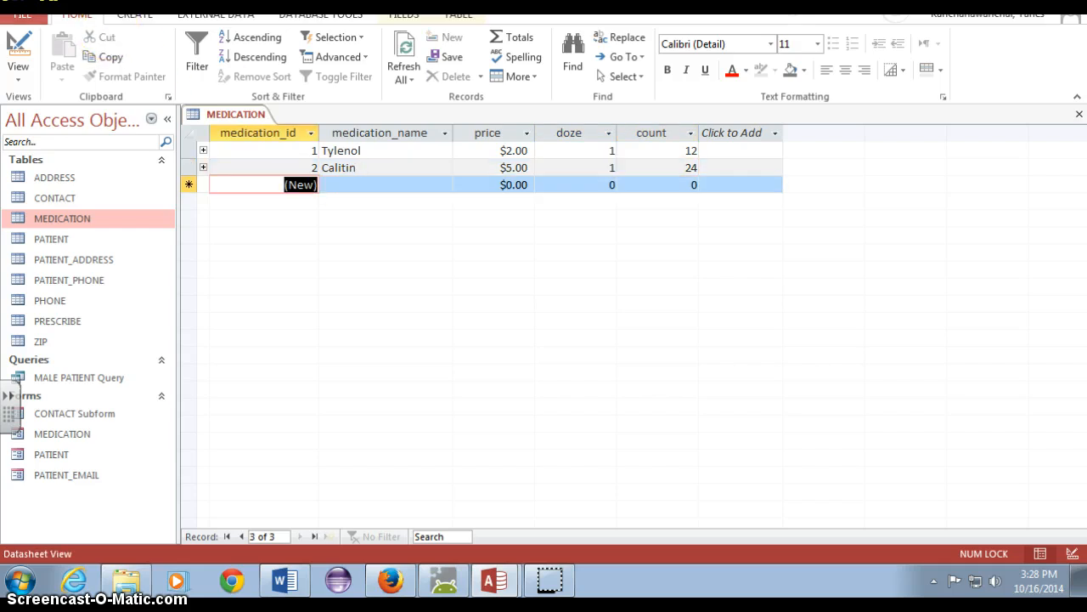
Open the MEDICATION form to check its records against the table, and close both the form and the MEDICATION table
click(75, 435)
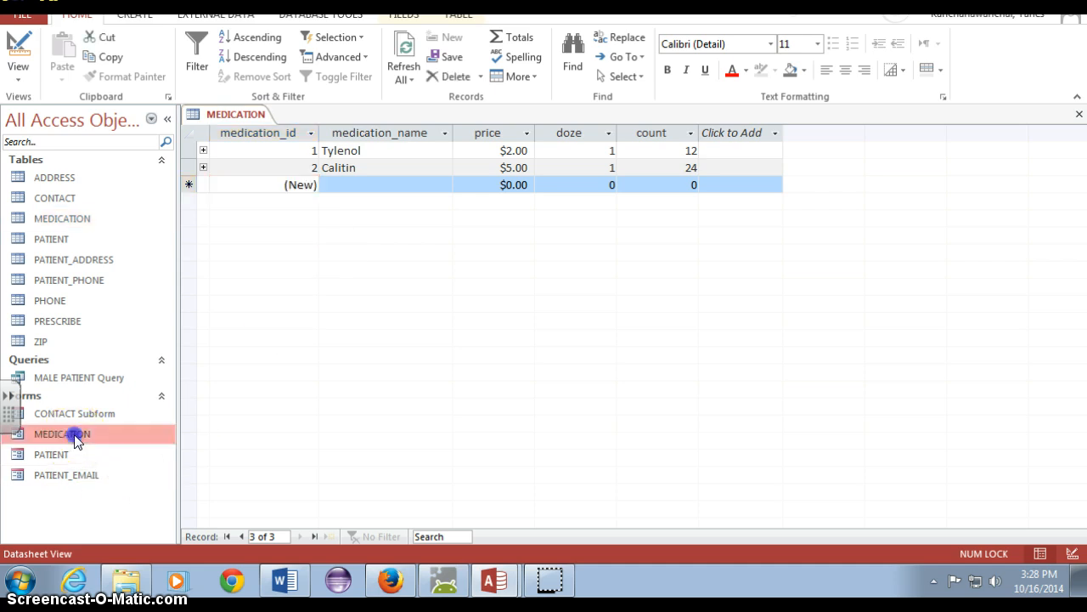
double_click(75, 435)
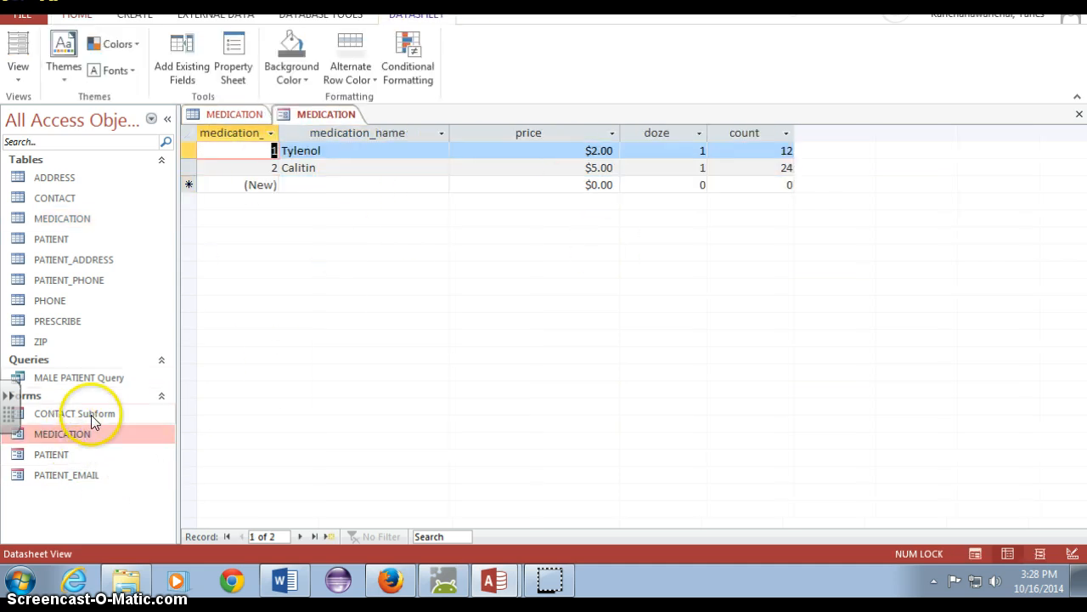
right_click(323, 116)
click(361, 148)
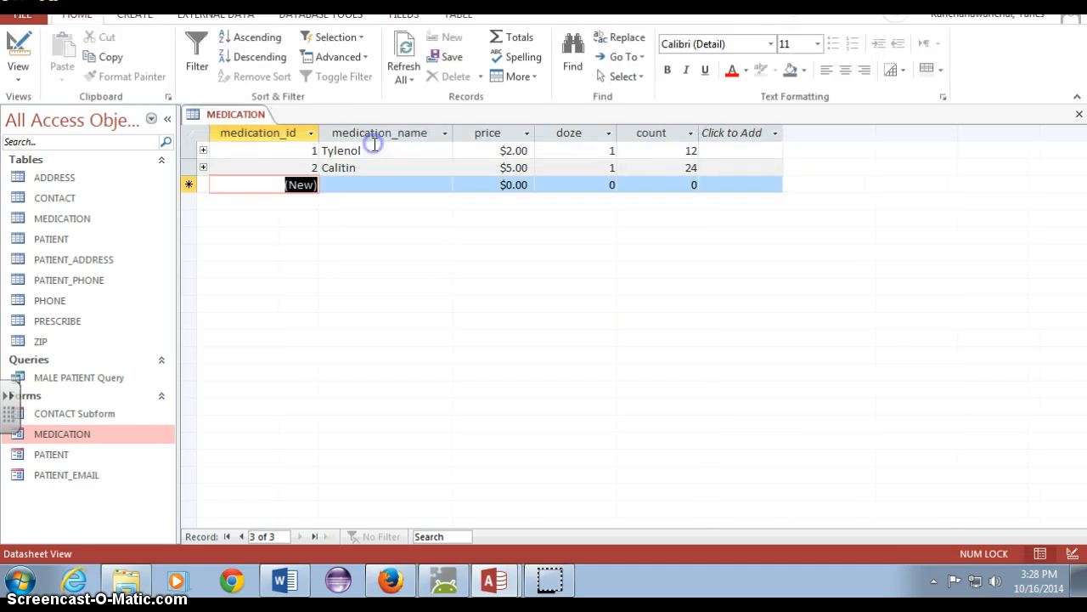
right_click(243, 116)
click(274, 145)
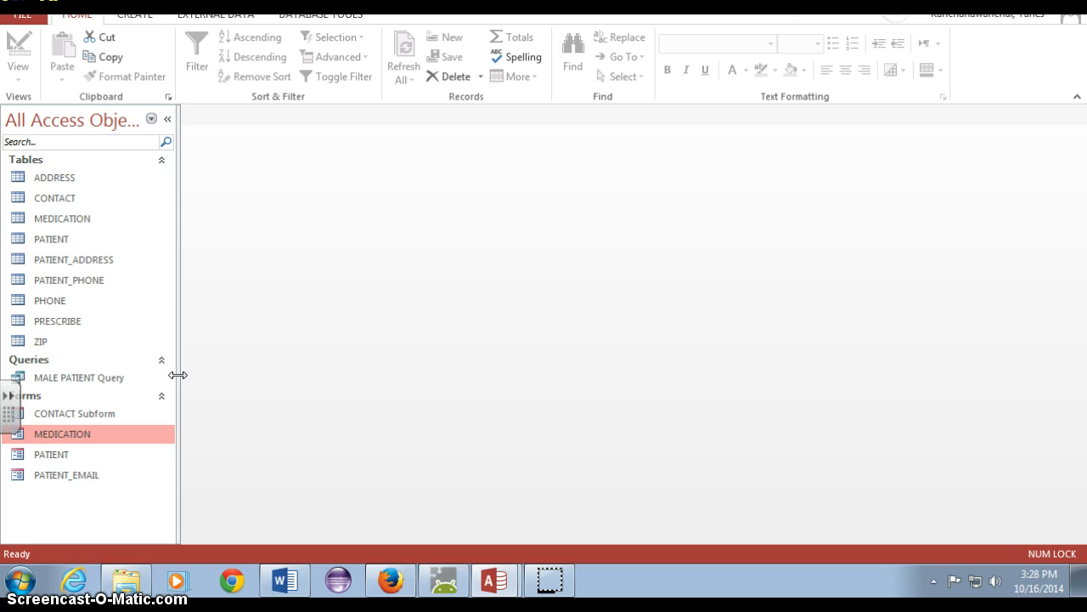
Open the PRESCRIBE table and the CONTACT Subform, MEDICATION, PATIENT and PATIENT_EMAIL forms to review their fields and layout
click(71, 328)
double_click(72, 331)
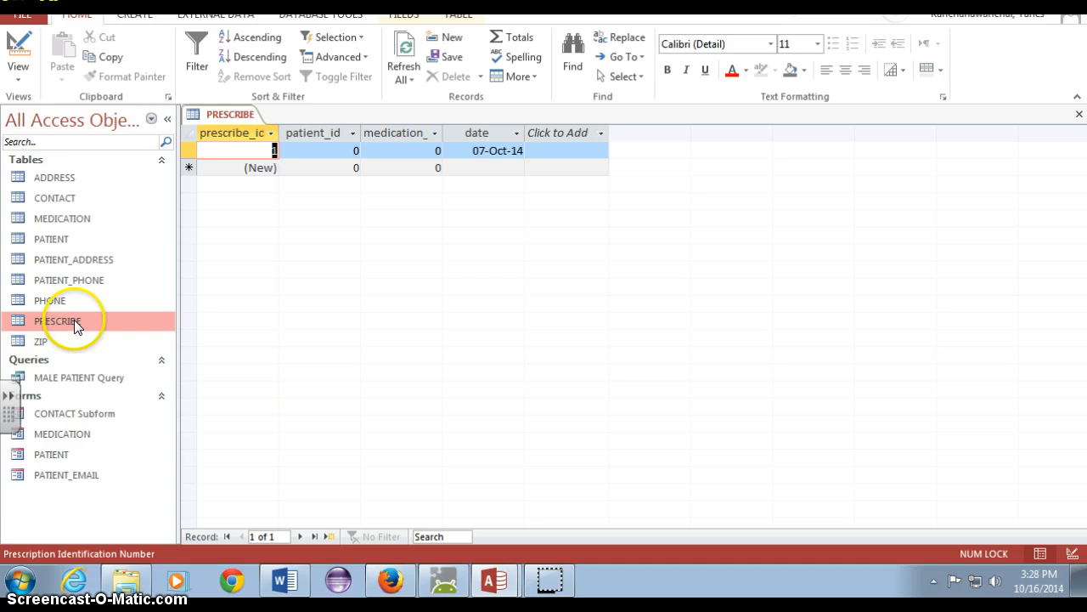
double_click(90, 414)
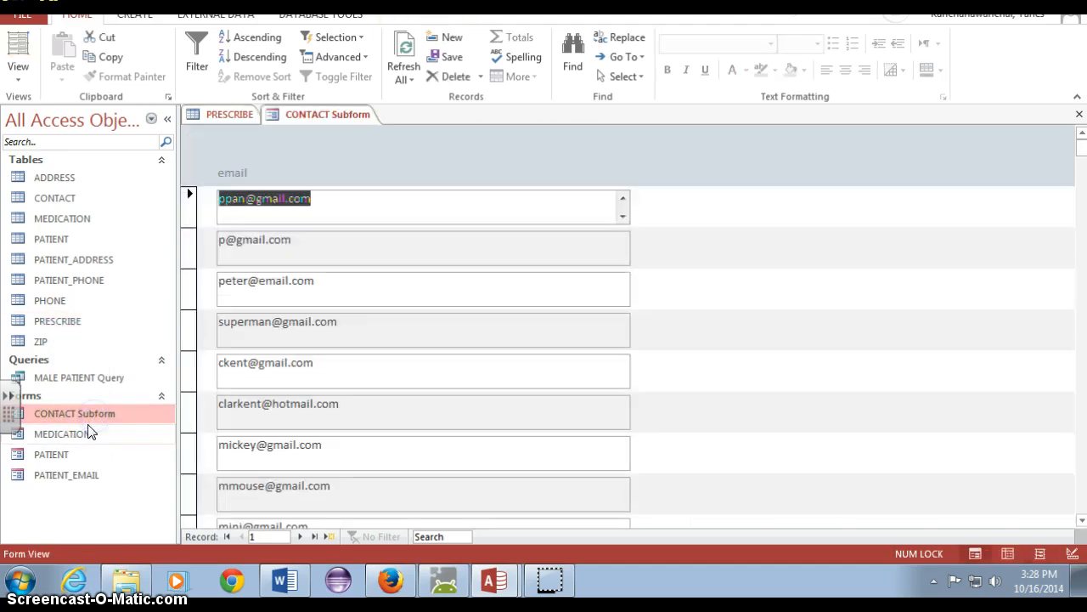
double_click(91, 433)
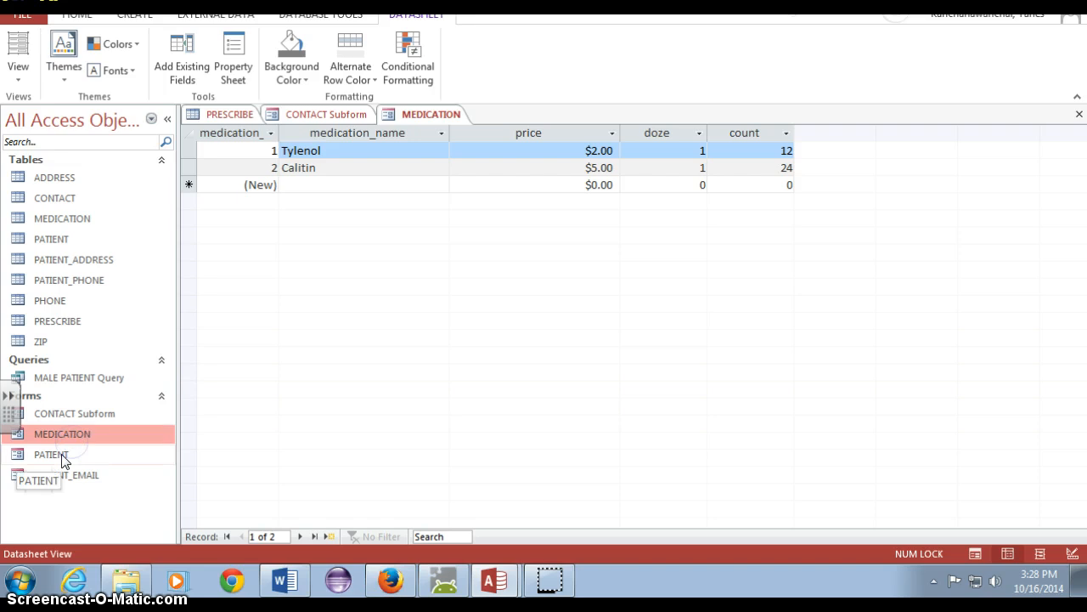
double_click(61, 454)
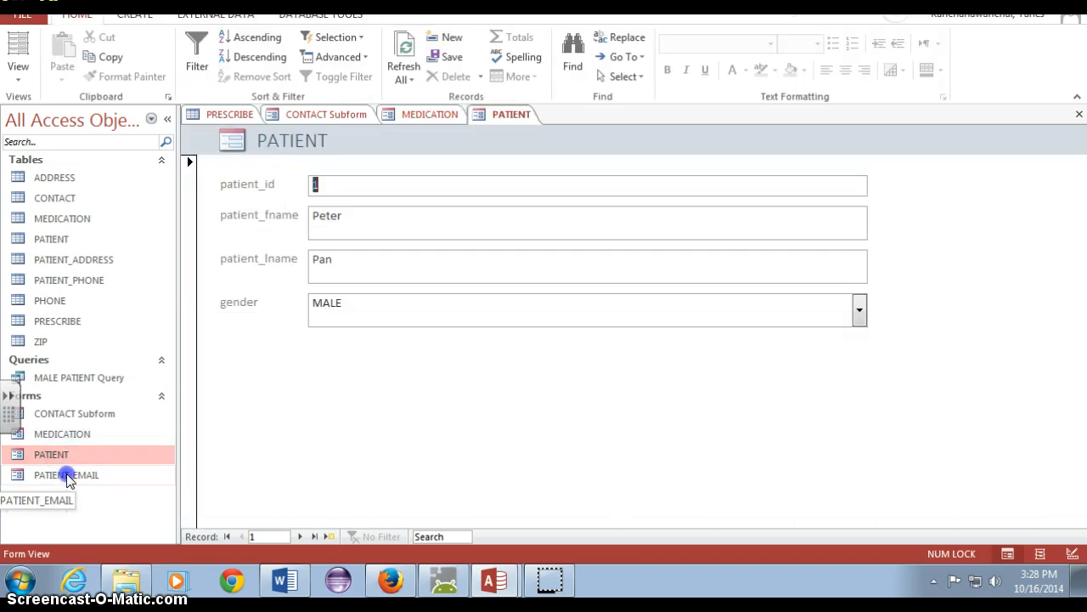
click(67, 476)
double_click(68, 476)
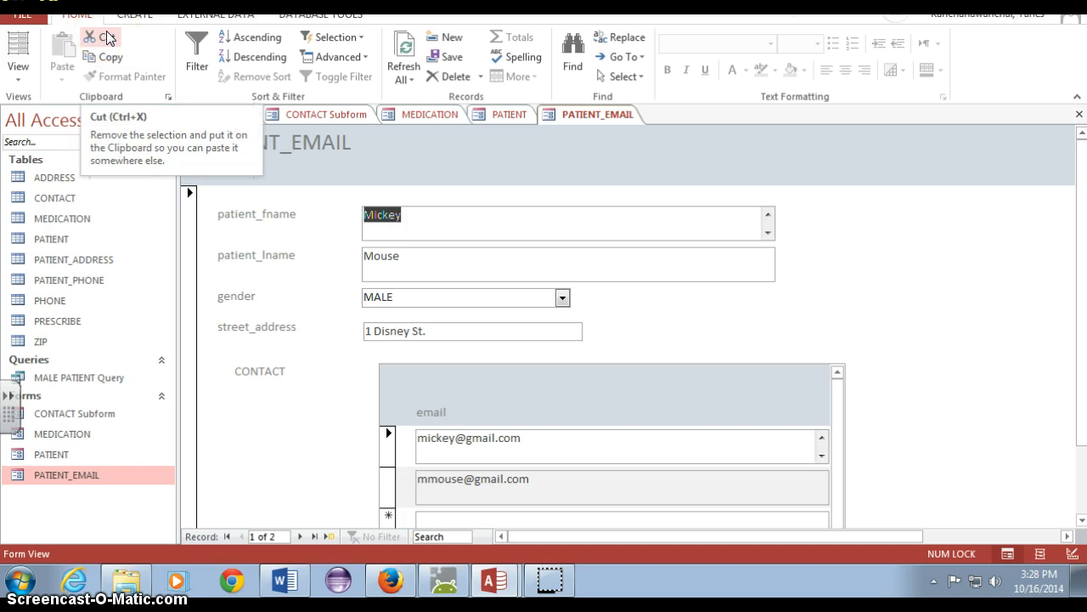
scroll(850, 383, down, 3)
scroll(842, 382, up, 3)
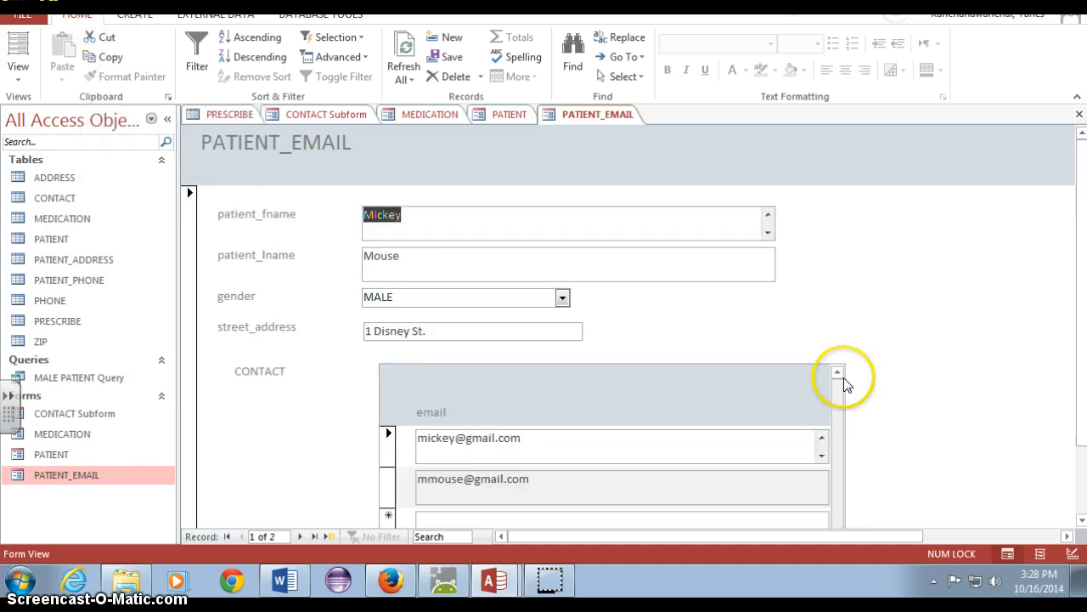
Close the PRESCRIBE table and all the open forms
right_click(232, 113)
click(262, 146)
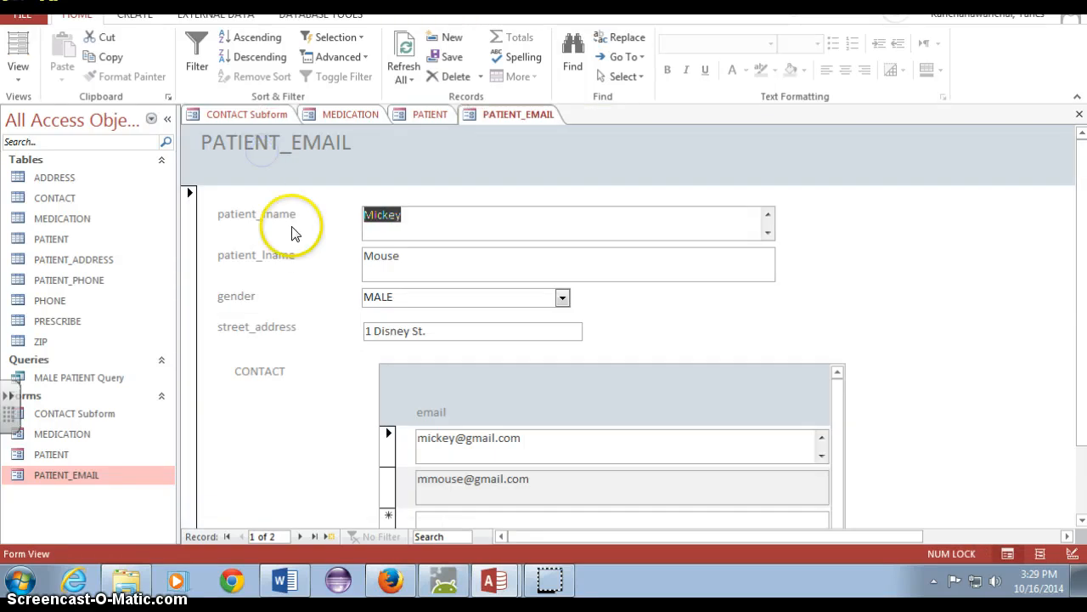
right_click(410, 116)
click(420, 173)
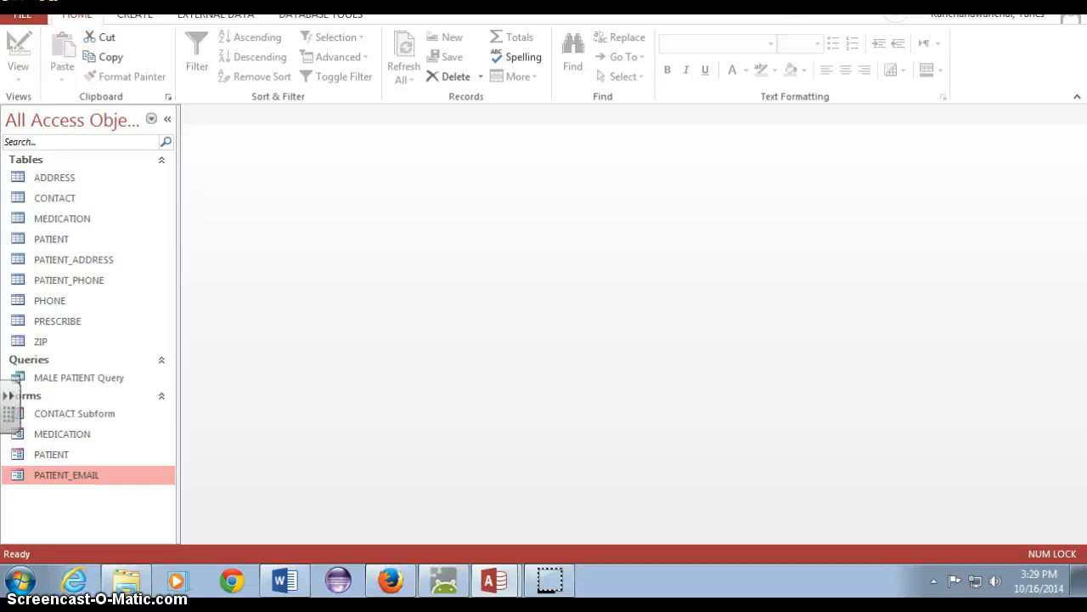
Start a new form with the Form Wizard and add patient_id, patient_fname and patient_lname from the PATIENT table
click(129, 17)
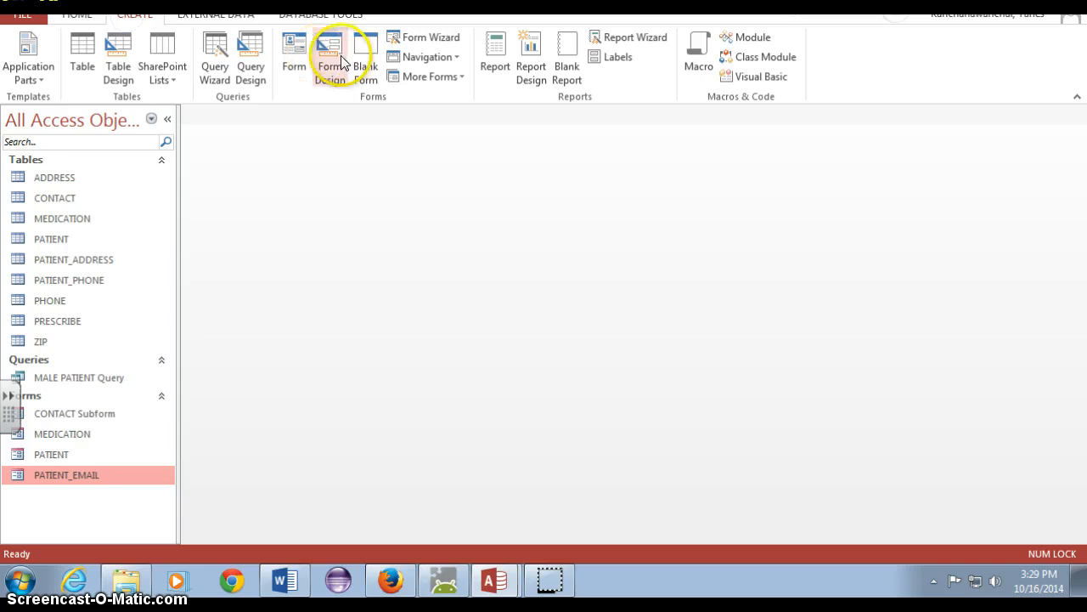
click(408, 42)
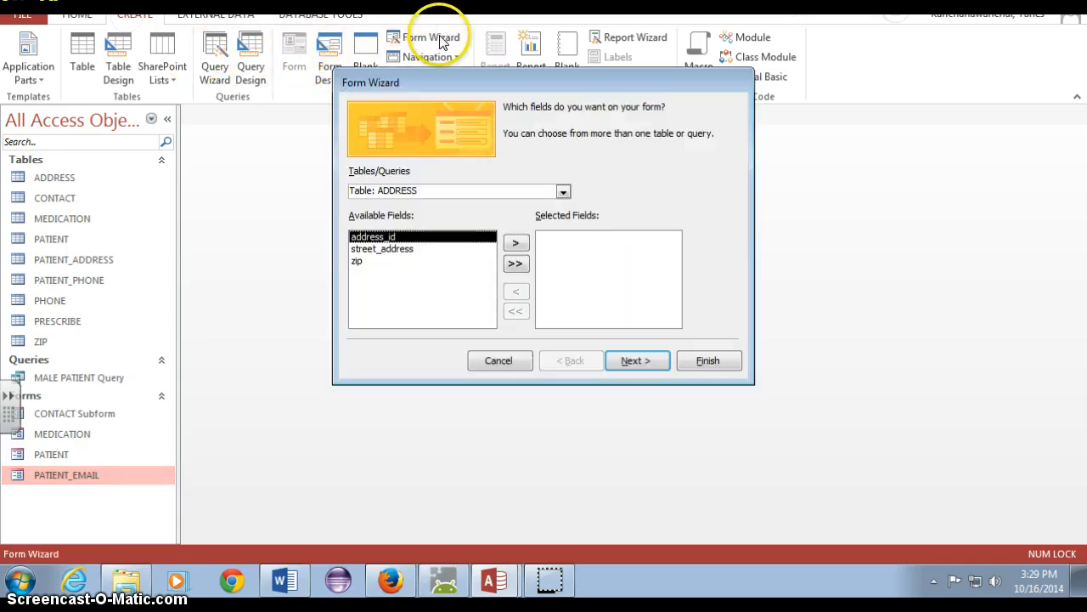
click(563, 192)
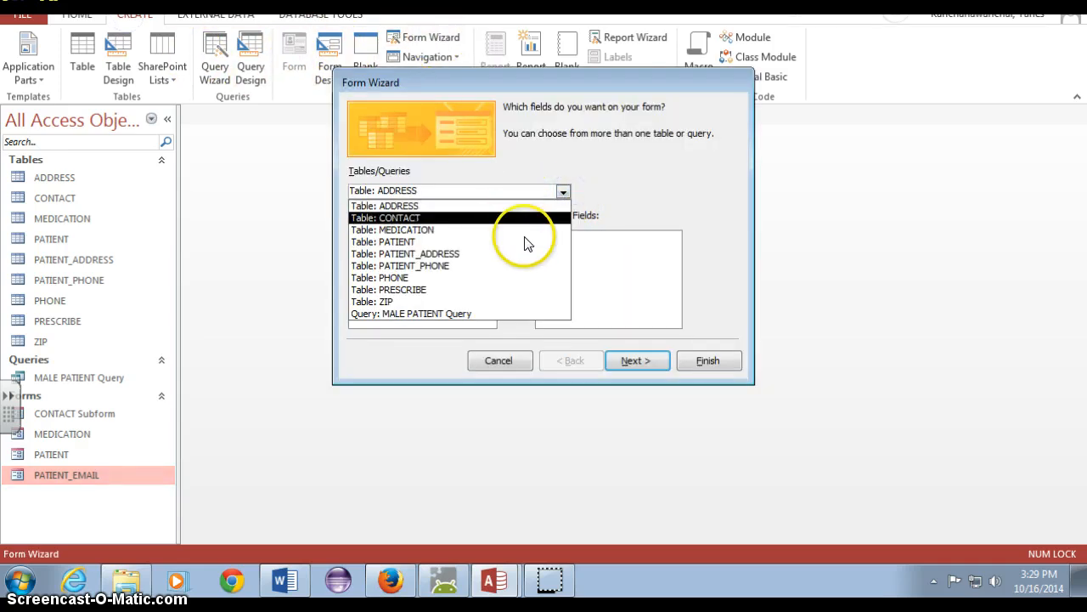
click(524, 241)
click(415, 260)
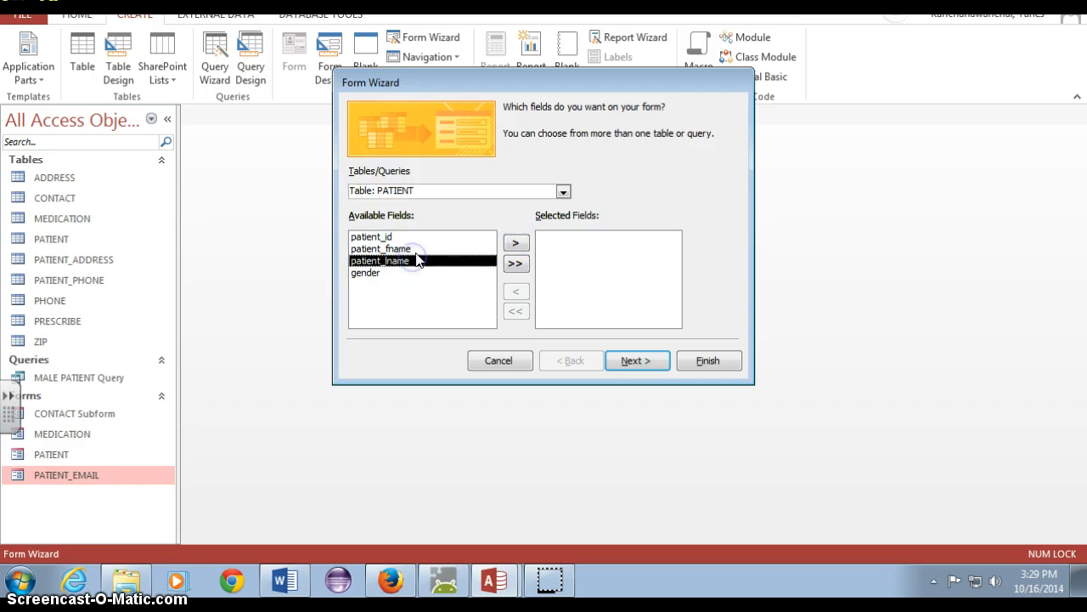
click(414, 237)
click(515, 242)
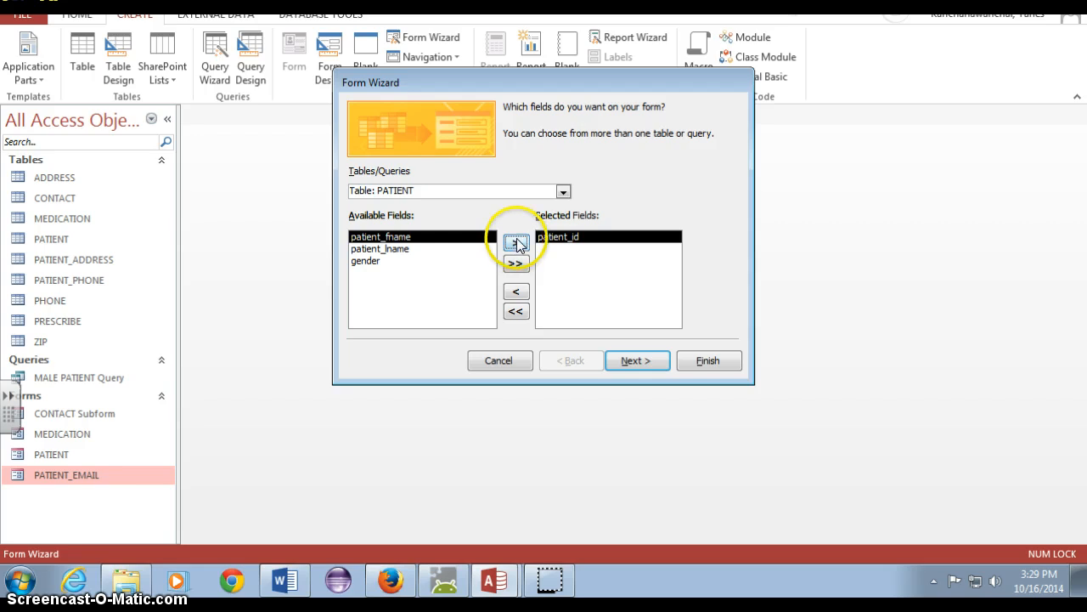
click(515, 243)
click(516, 243)
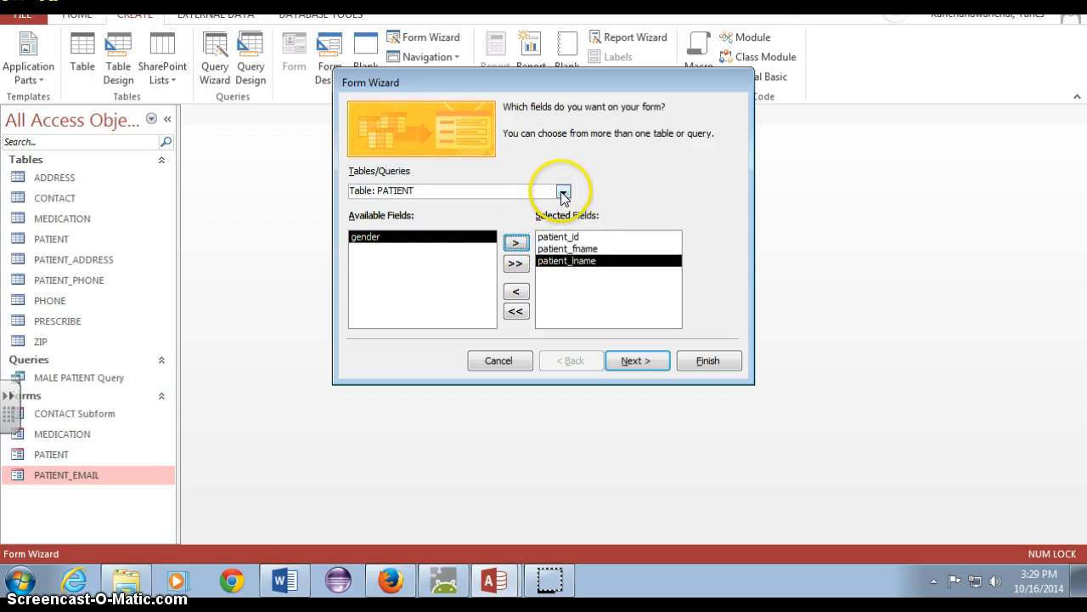
Add the patient_id, medication_id and date fields from the PRESCRIBE table to the form, leaving out prescribe_id
click(563, 192)
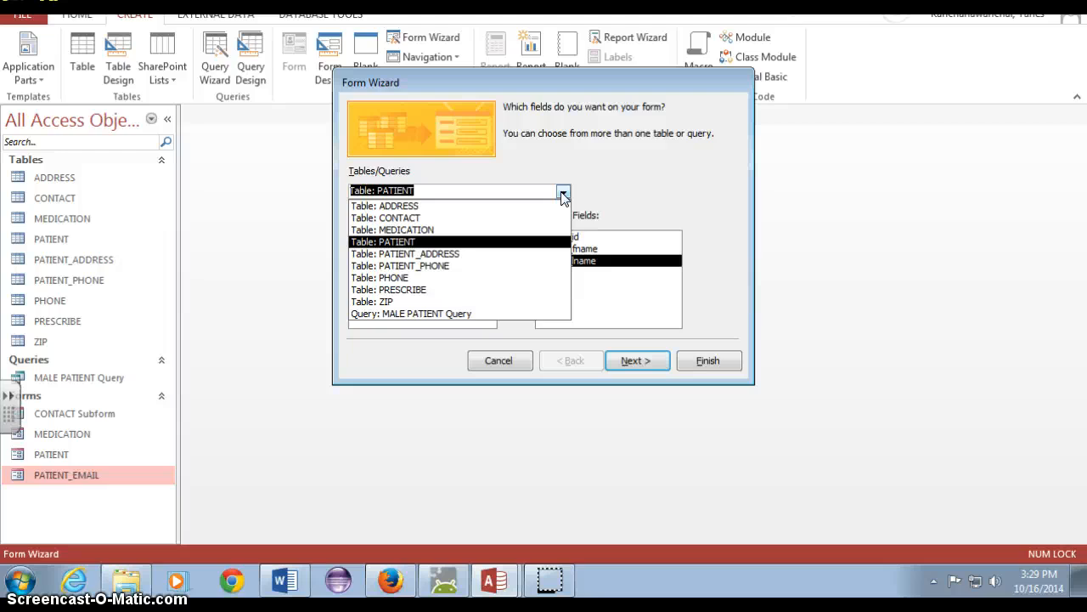
click(505, 289)
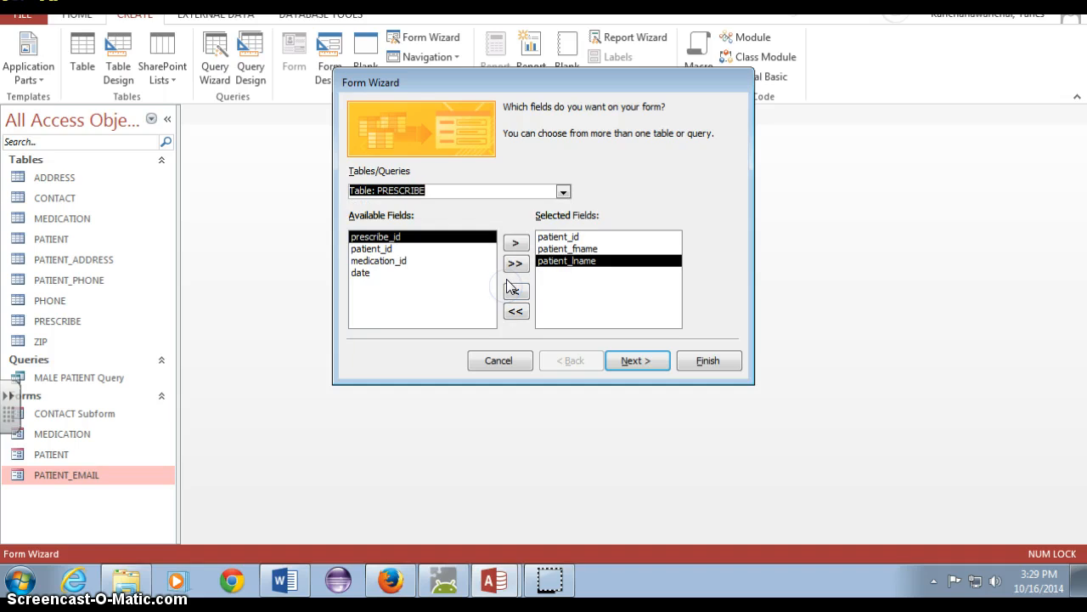
click(432, 249)
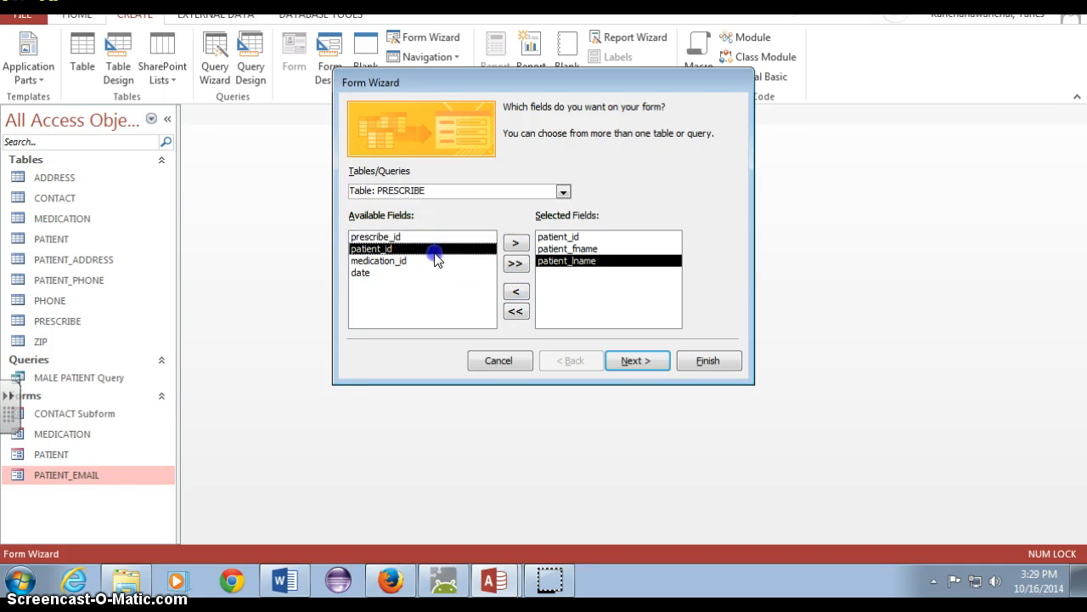
click(554, 237)
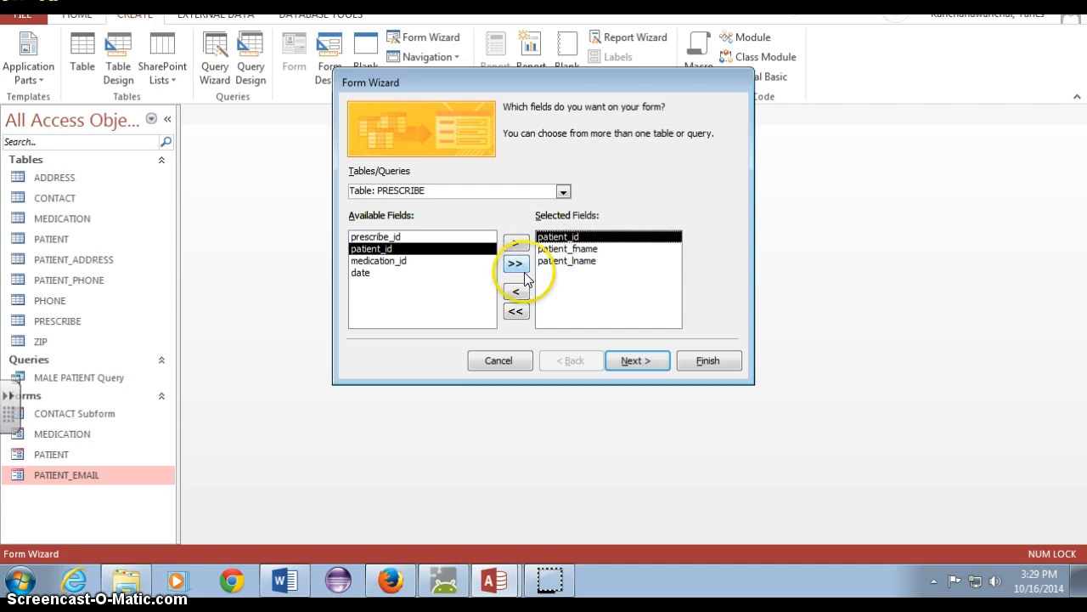
click(541, 261)
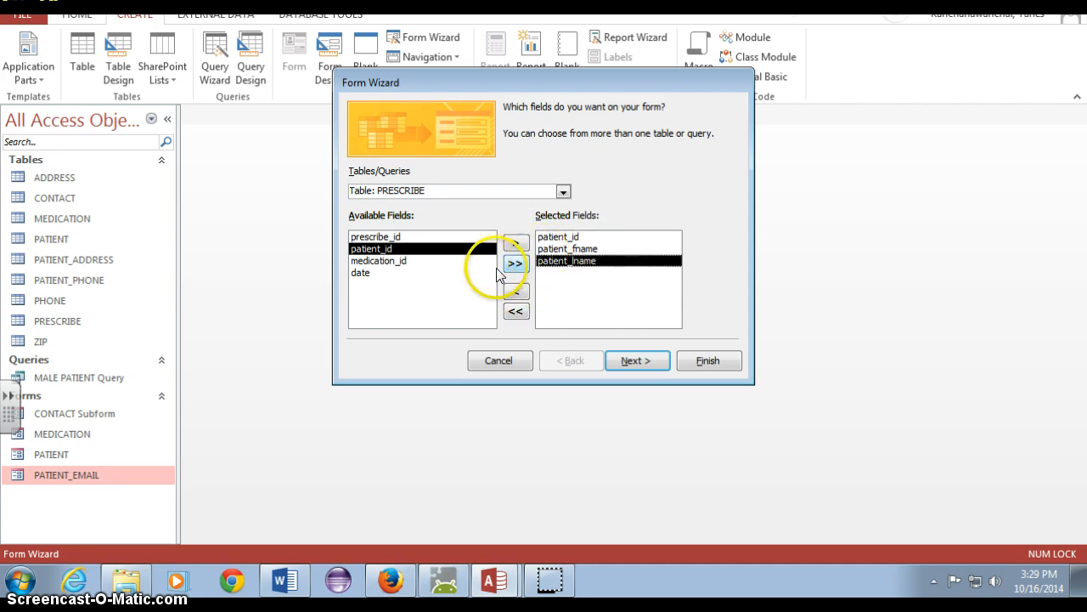
click(453, 237)
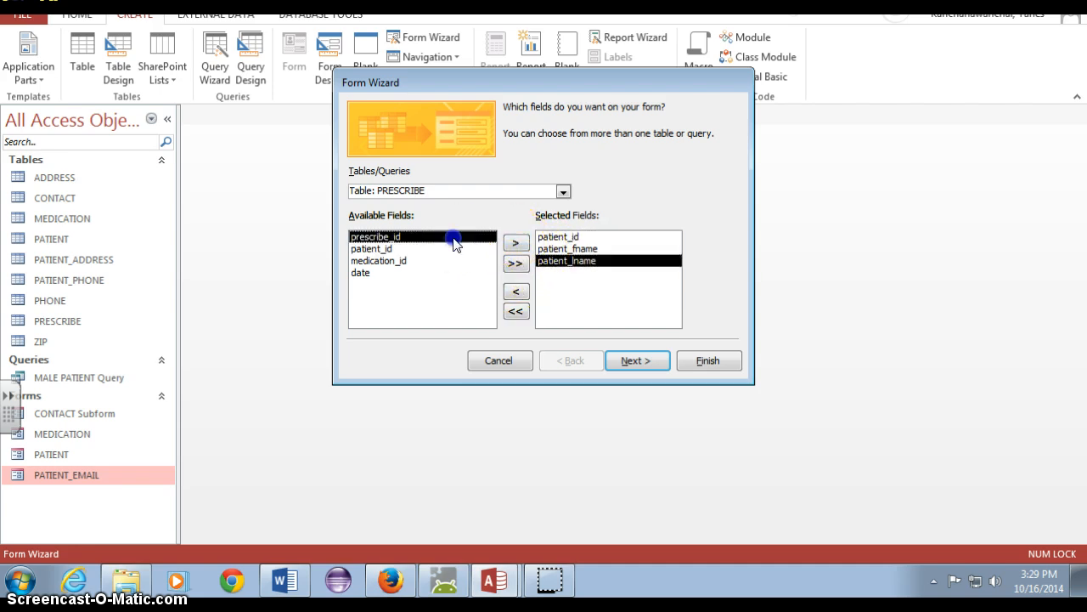
click(439, 248)
click(515, 244)
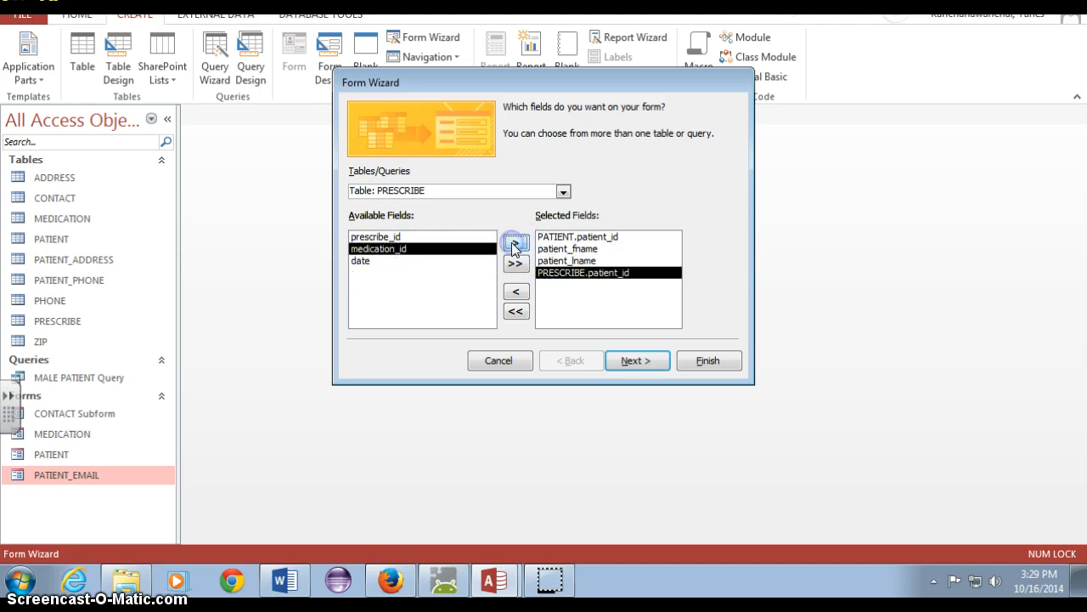
click(515, 244)
click(515, 244)
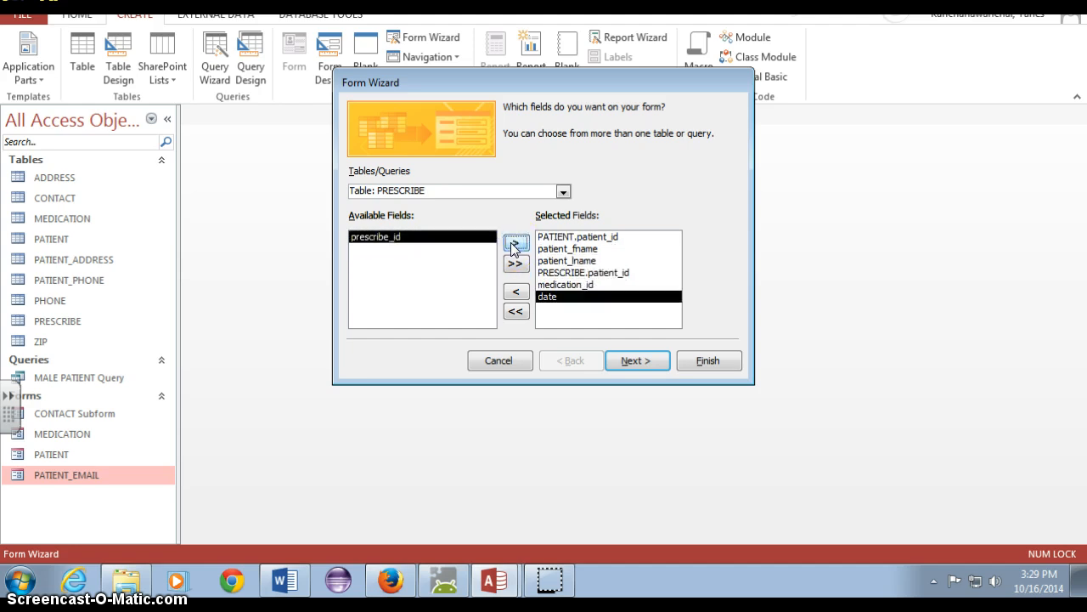
Add the medication_name and price fields from the MEDICATION table to the form
click(287, 268)
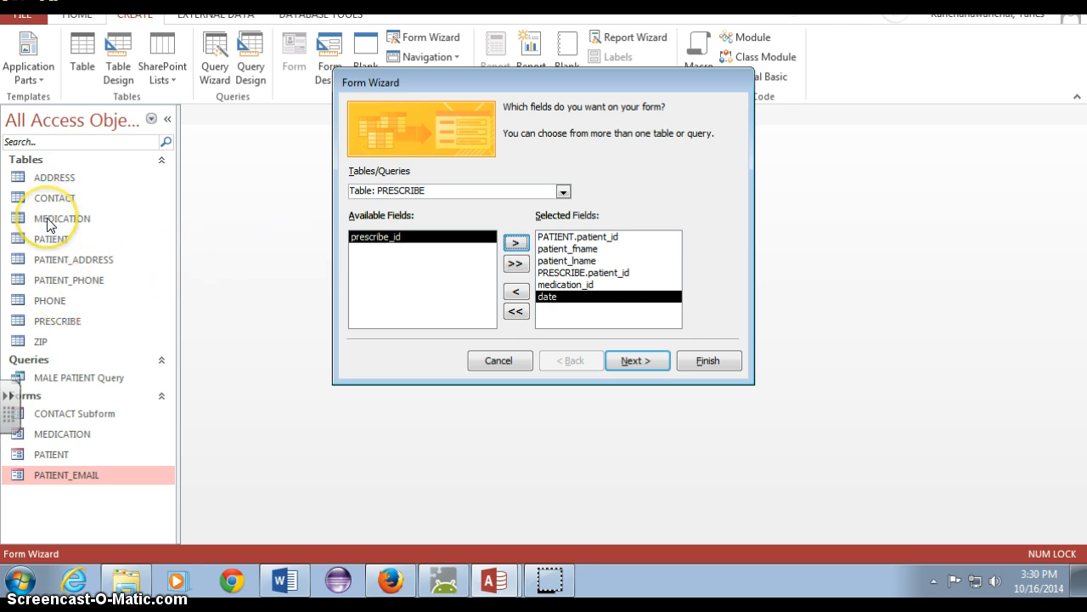
click(563, 190)
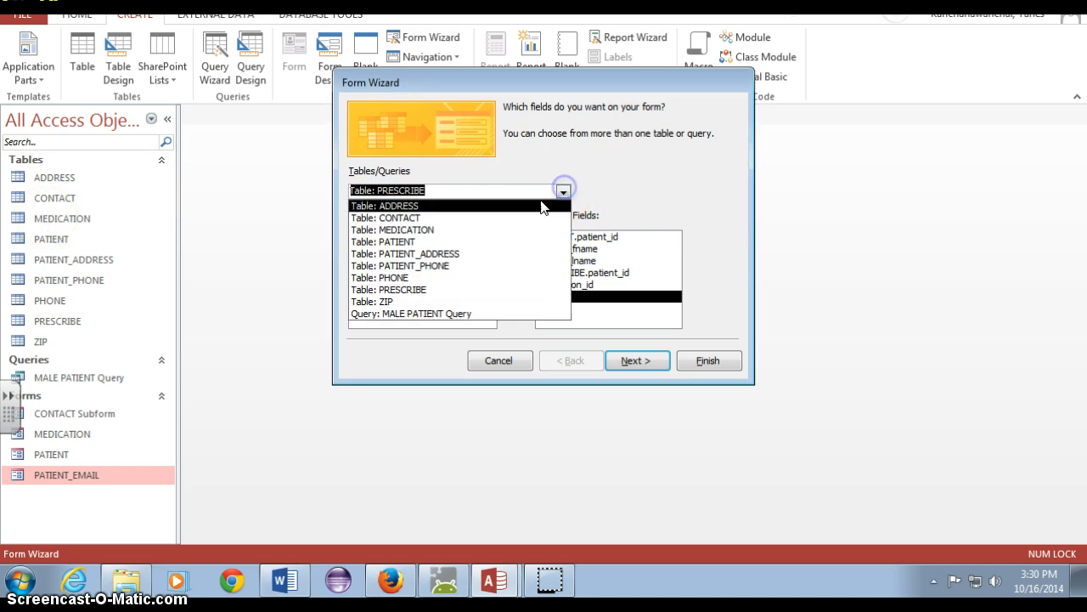
click(522, 221)
click(522, 229)
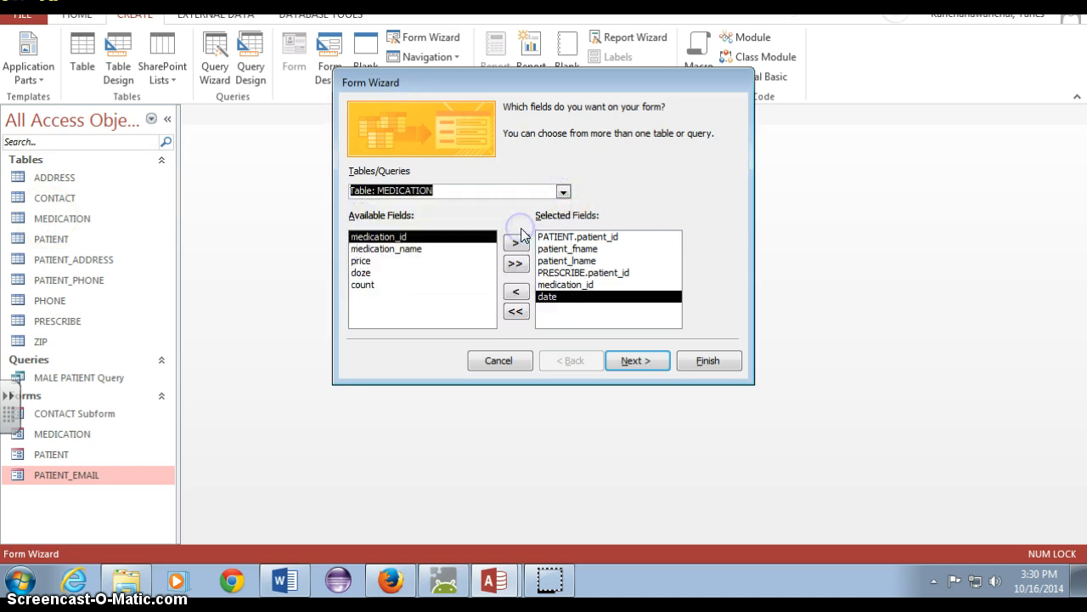
click(485, 236)
click(459, 248)
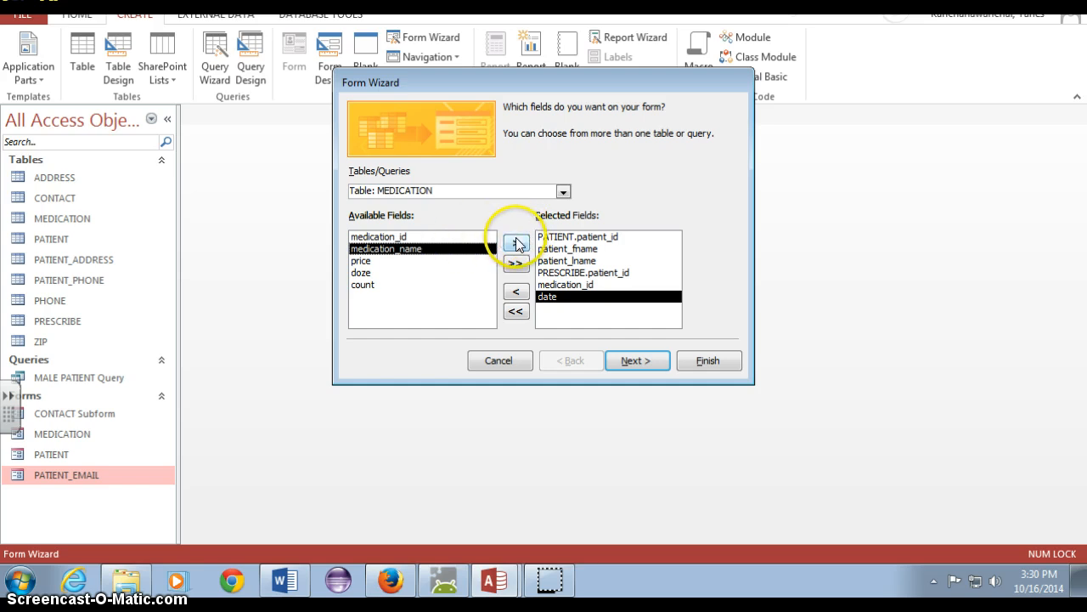
click(516, 243)
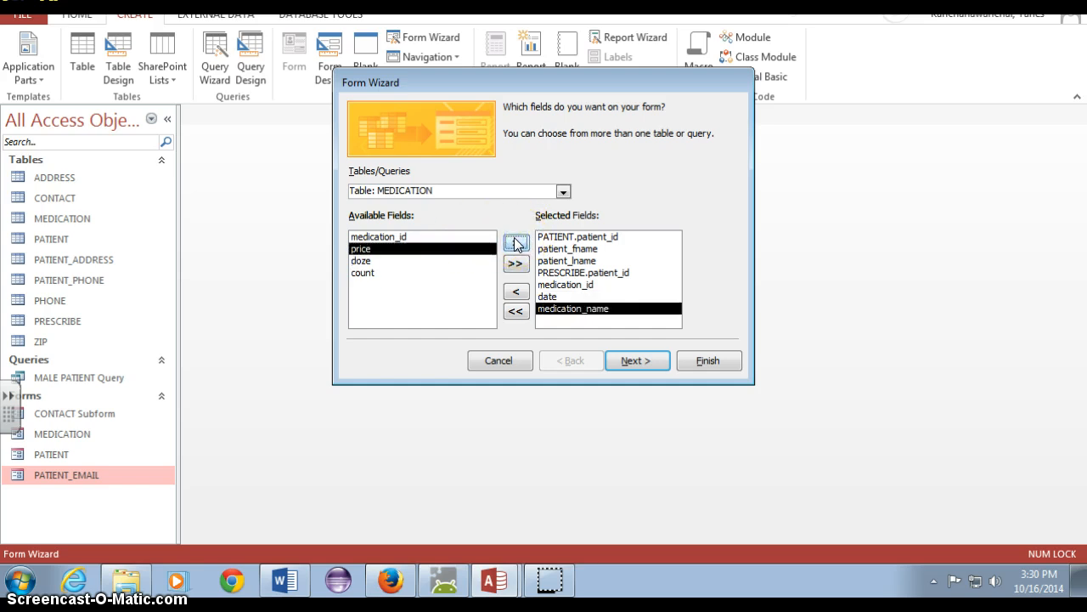
click(474, 238)
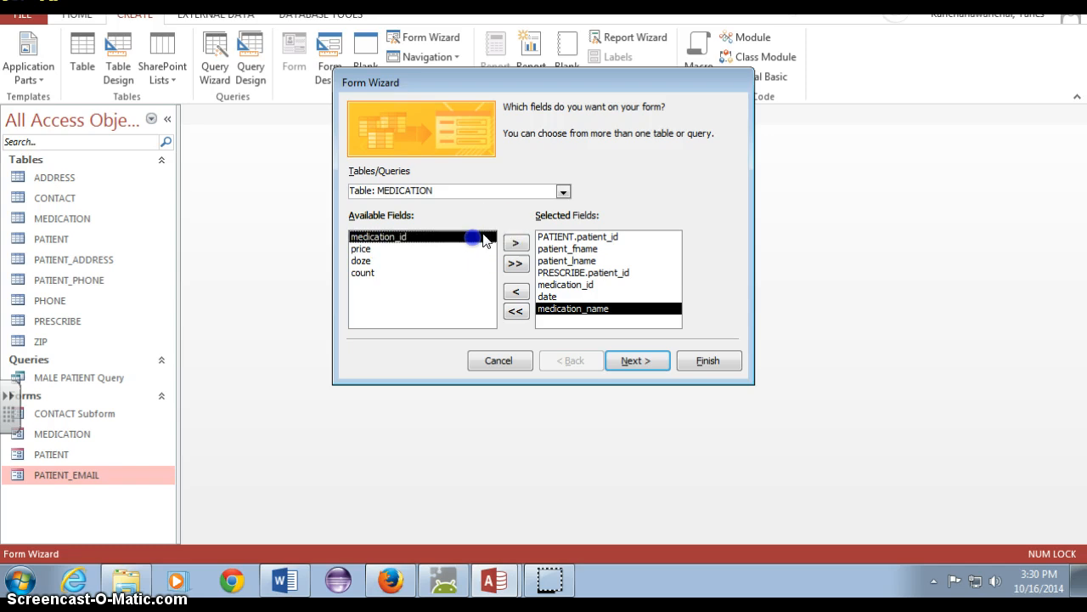
click(433, 249)
click(516, 242)
Add the MEDICATION table's medication_id field to the form, and insert the doze field directly after price
click(469, 238)
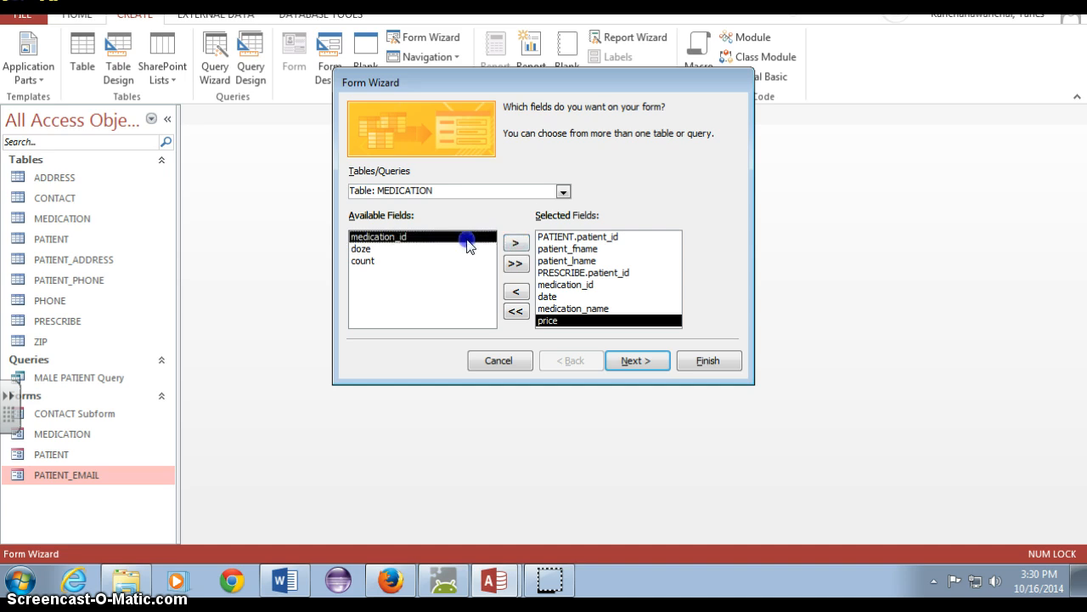
click(514, 244)
click(514, 245)
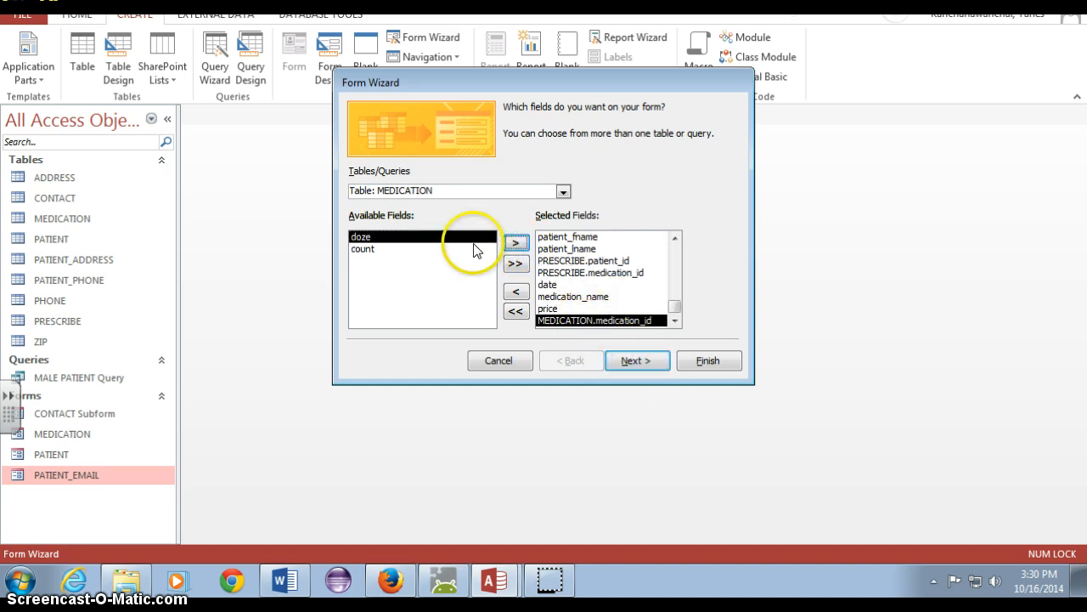
click(550, 307)
click(514, 244)
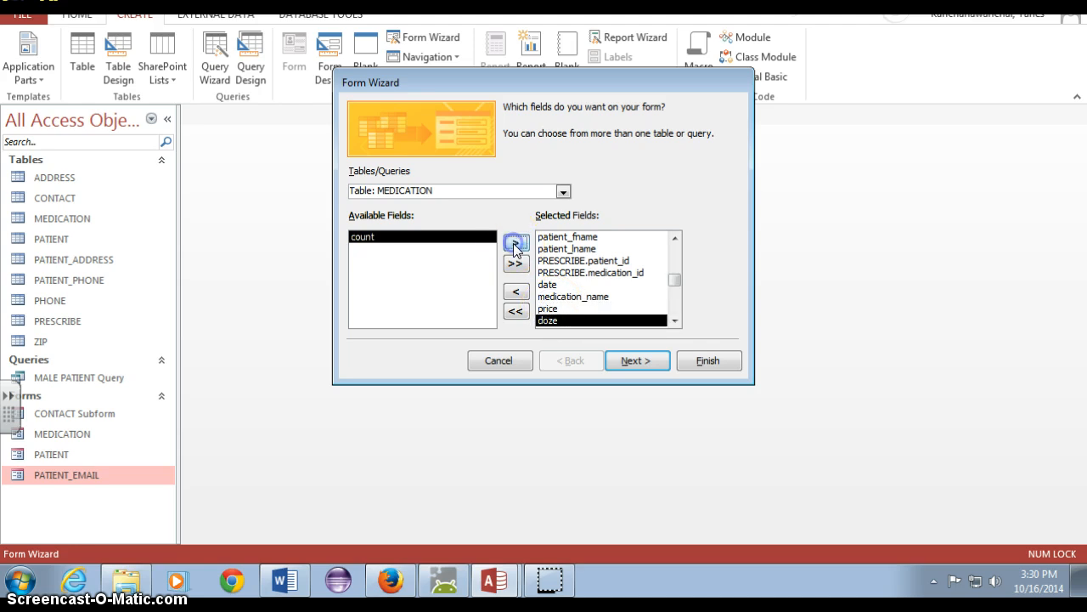
Add the MEDICATION table's count field to the form and view the data by PATIENT as a form with subforms
click(514, 243)
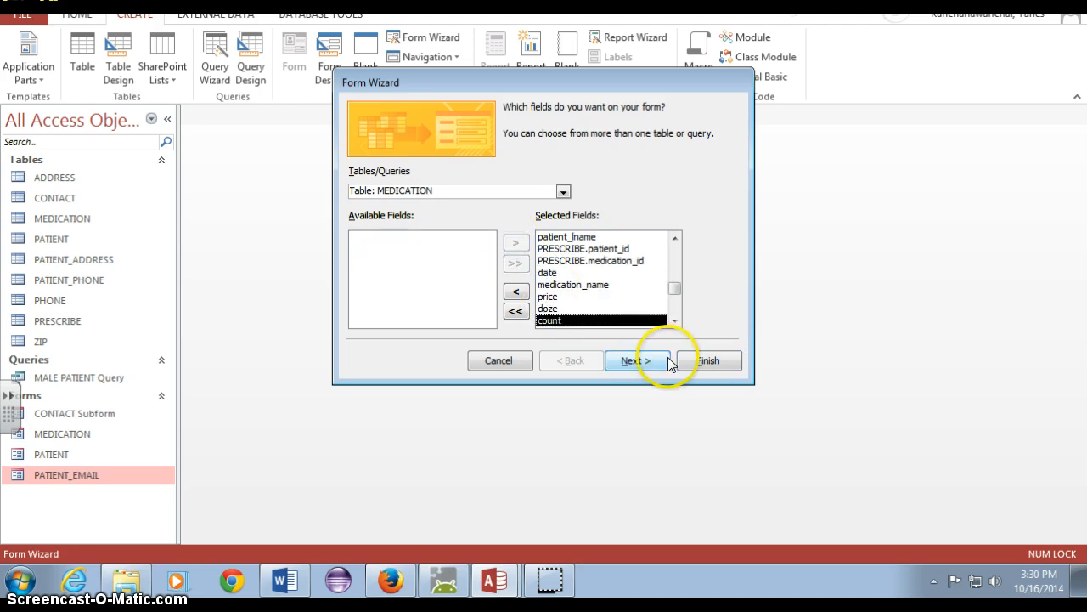
click(635, 361)
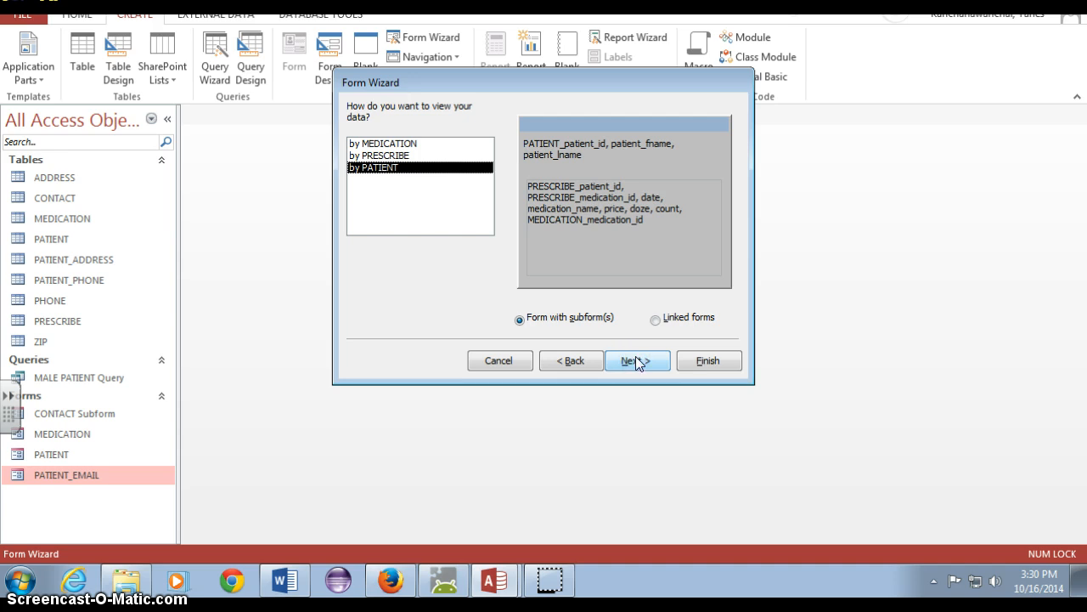
click(639, 357)
click(657, 361)
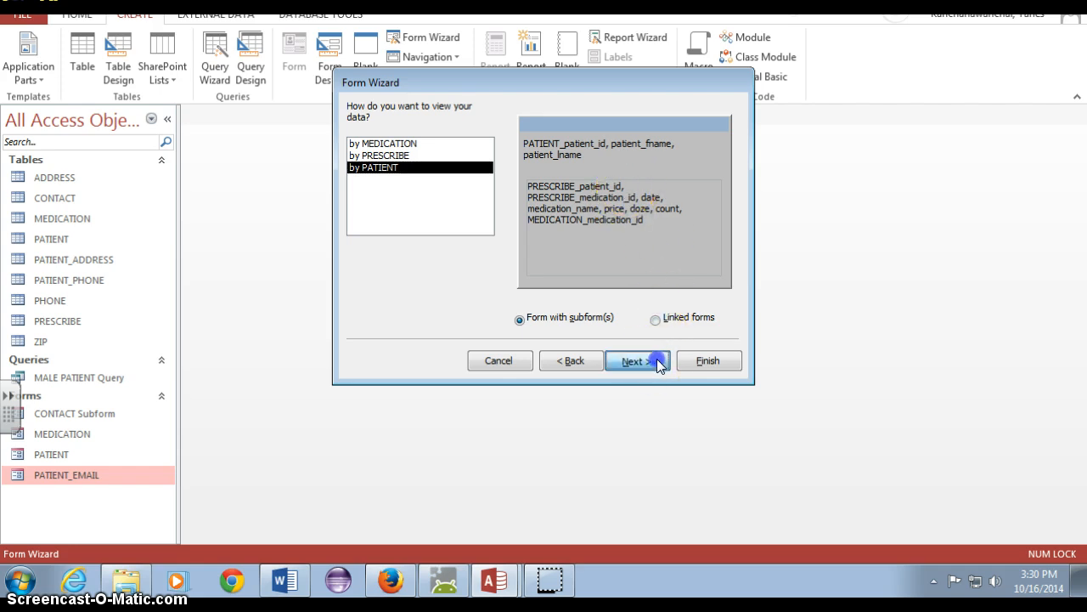
click(657, 362)
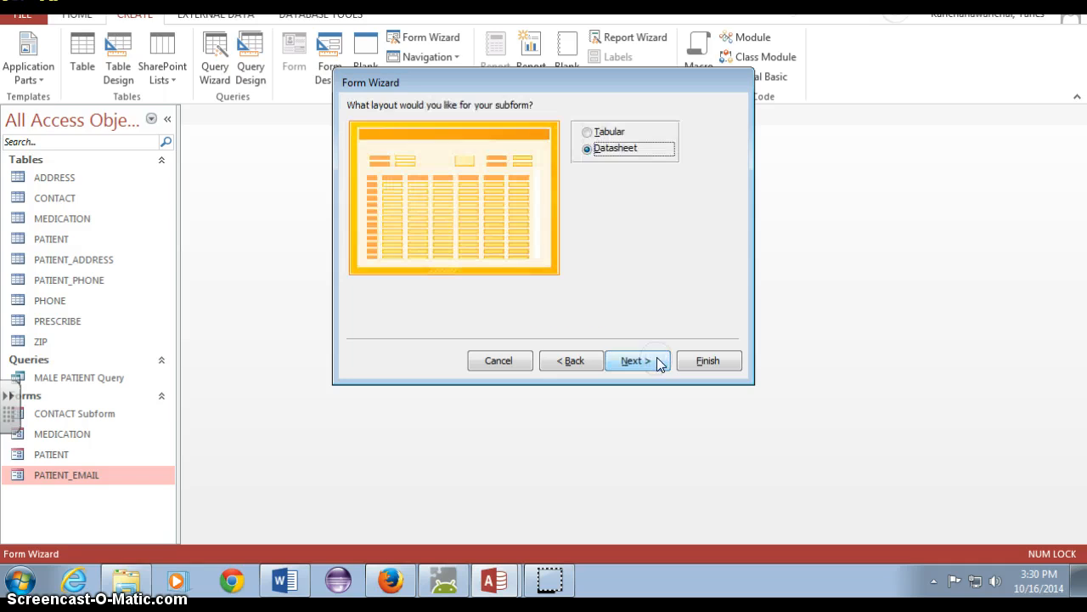
Keep the Datasheet subform layout, title the main form PRESCRIBE FORM, and finish the wizard with the form opened for data entry
click(664, 368)
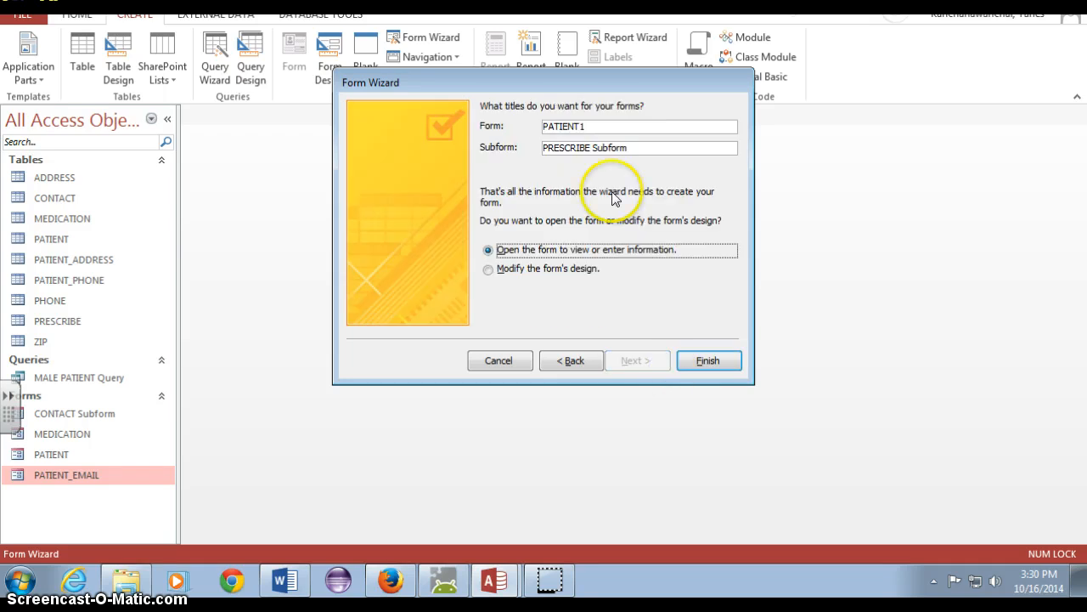
click(613, 126)
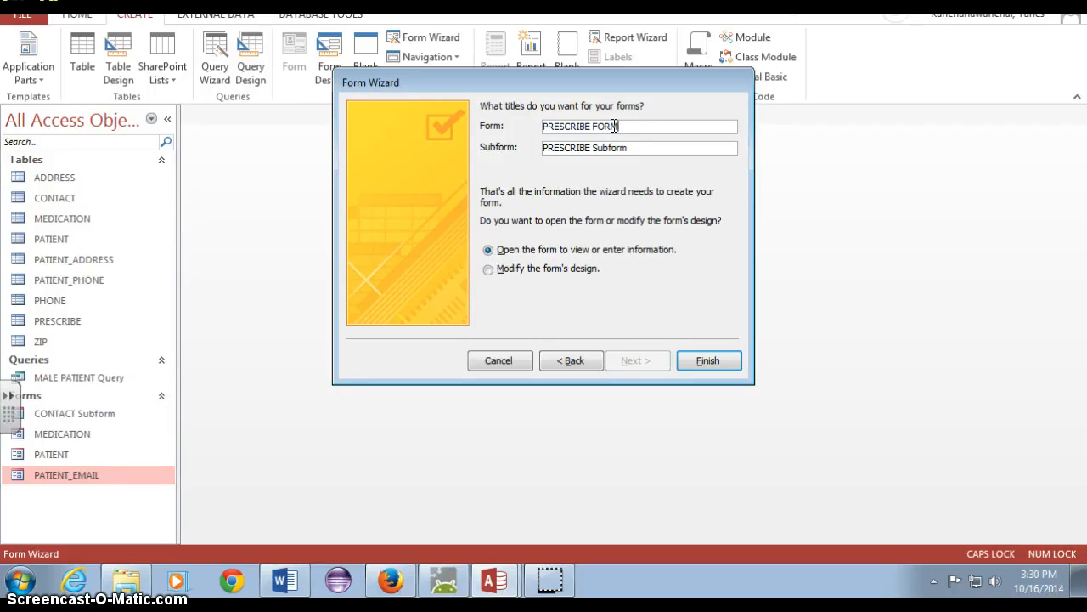
click(705, 360)
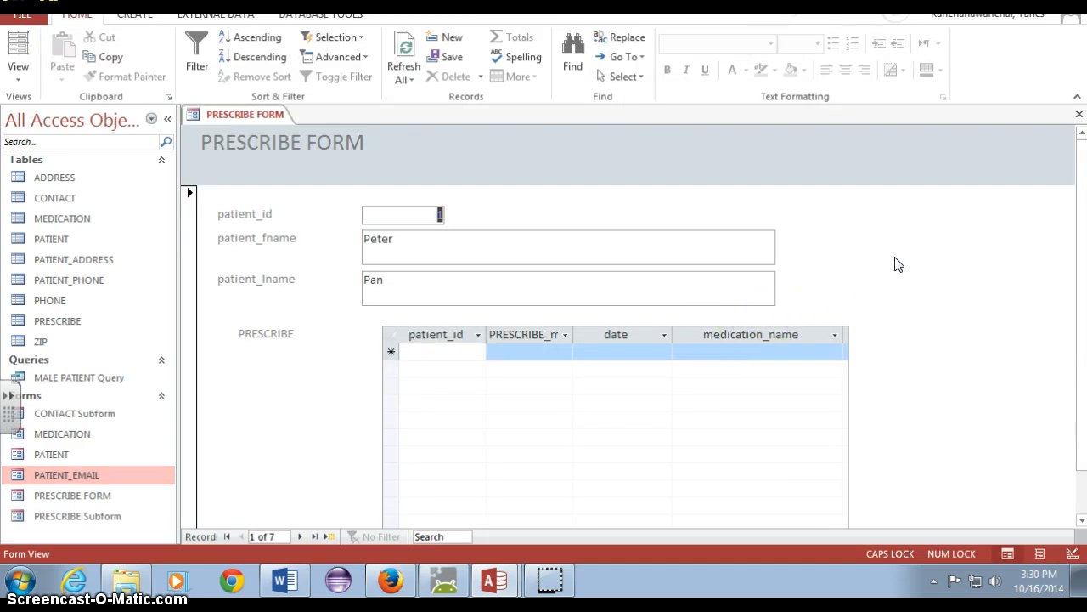
Check the entry fields of the PRESCRIBE subform for the first patient, and close the form
click(453, 352)
click(543, 353)
click(620, 348)
click(718, 357)
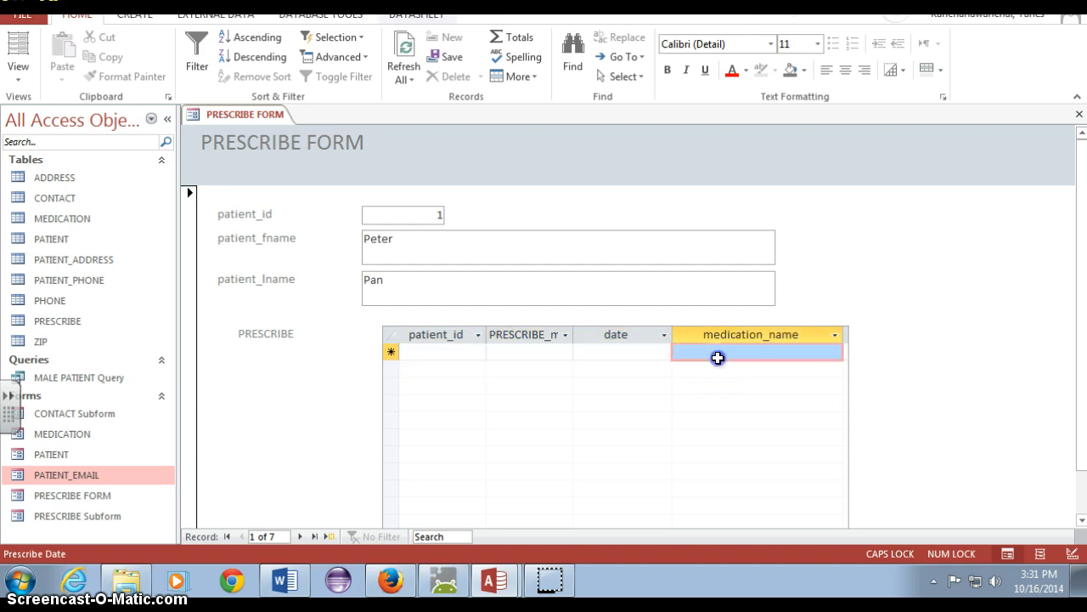
click(817, 352)
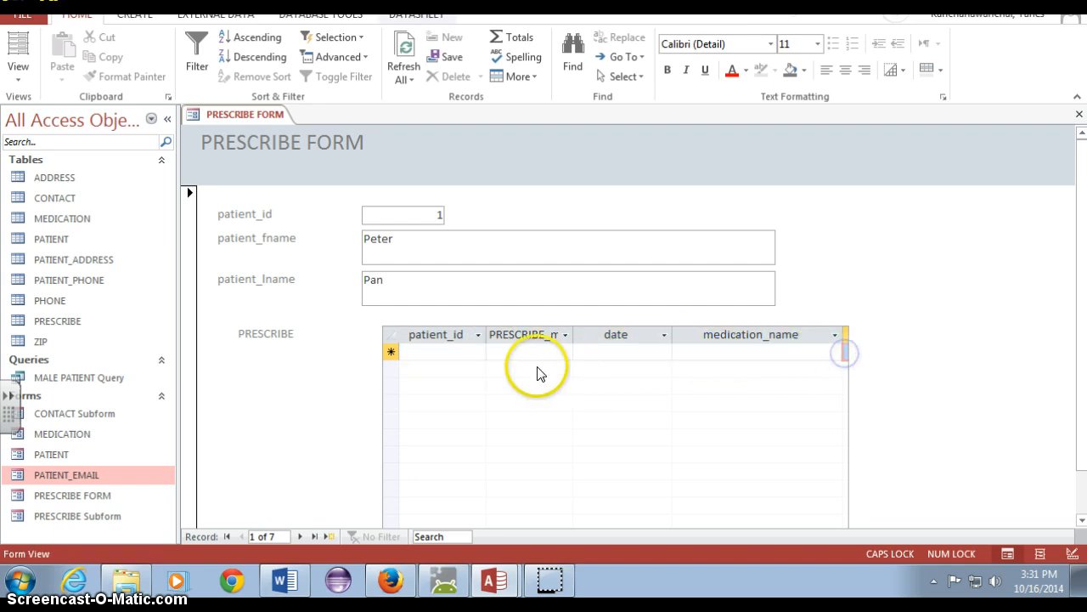
click(469, 352)
click(559, 351)
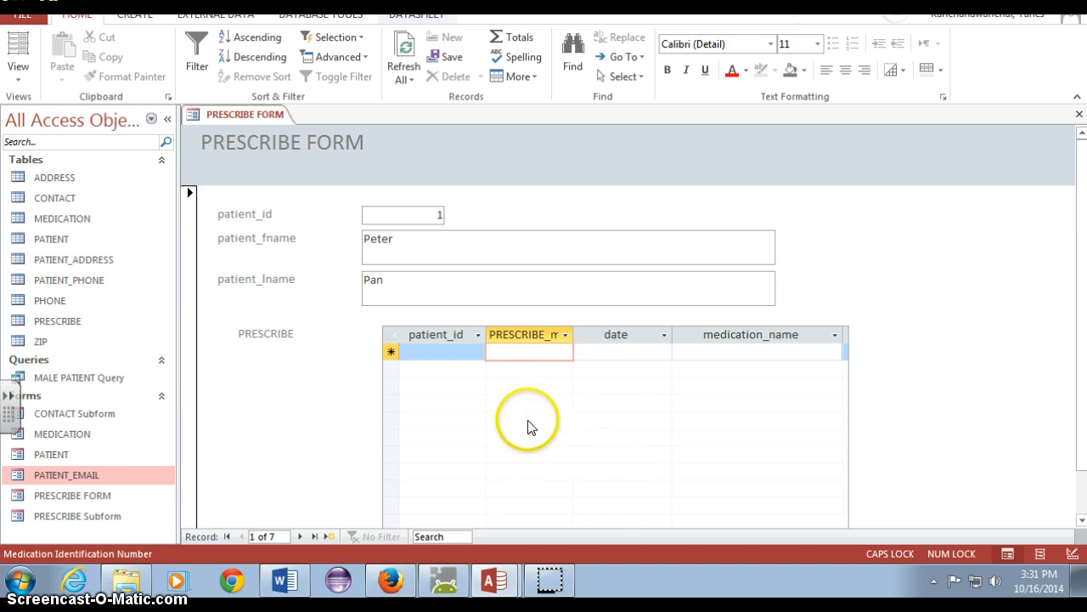
right_click(248, 115)
click(290, 153)
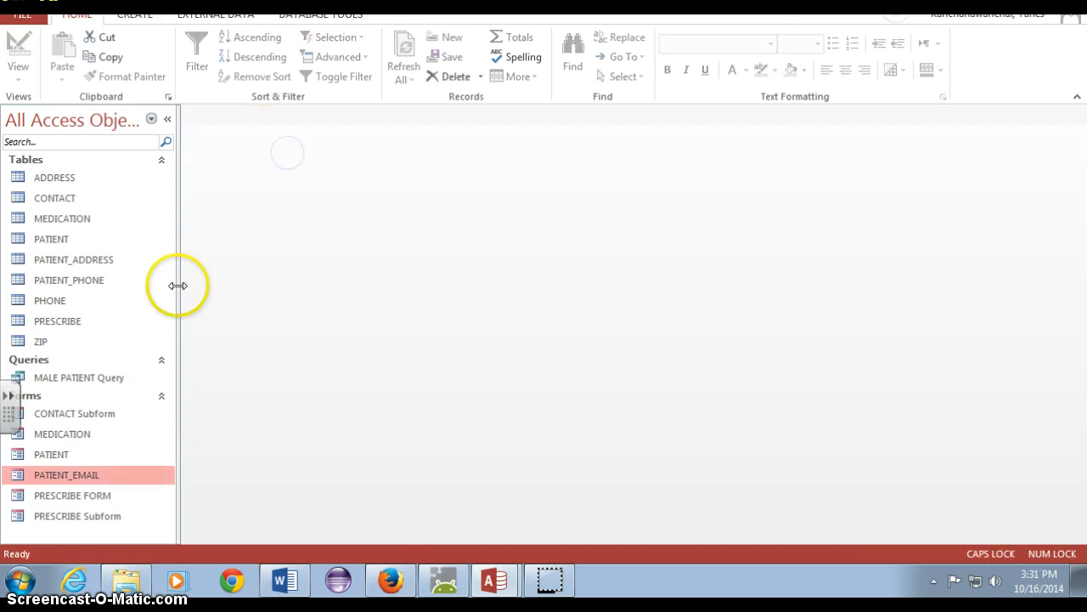
Open the PRESCRIBE table and switch it to Design view
click(78, 323)
double_click(78, 323)
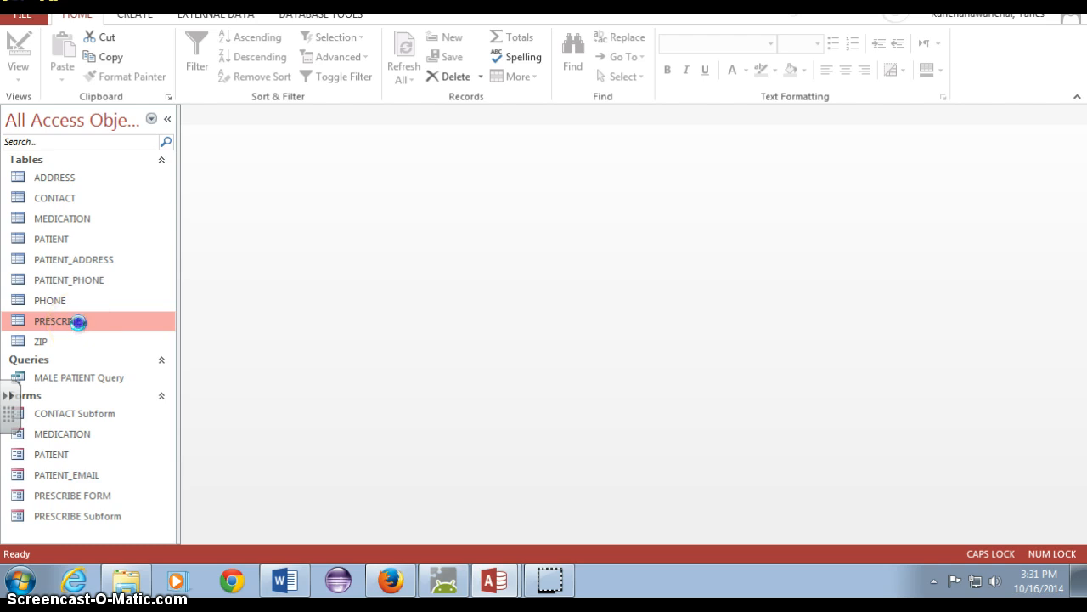
click(434, 134)
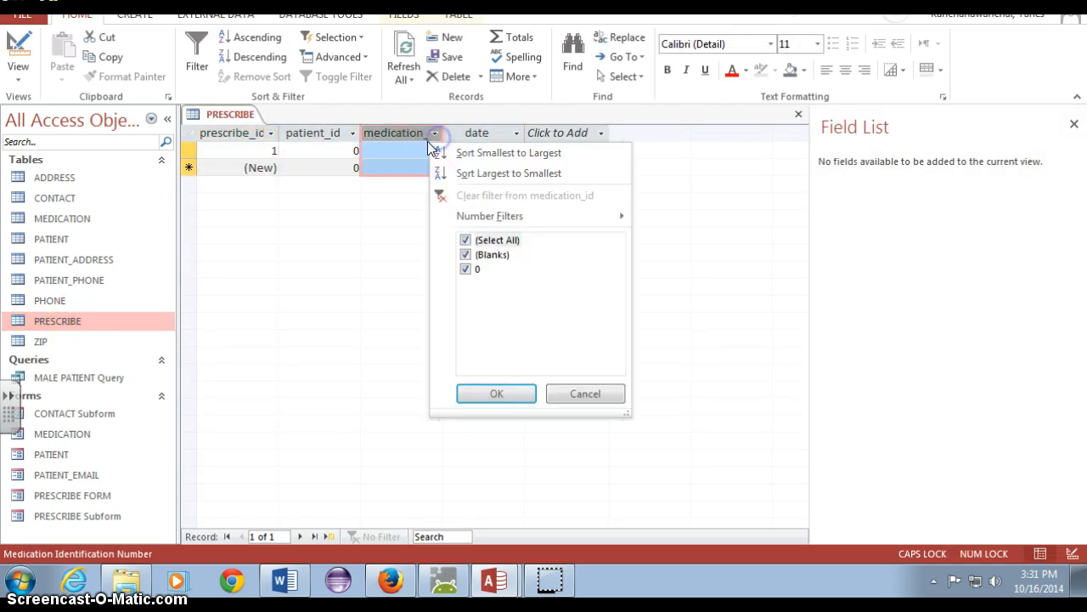
click(407, 134)
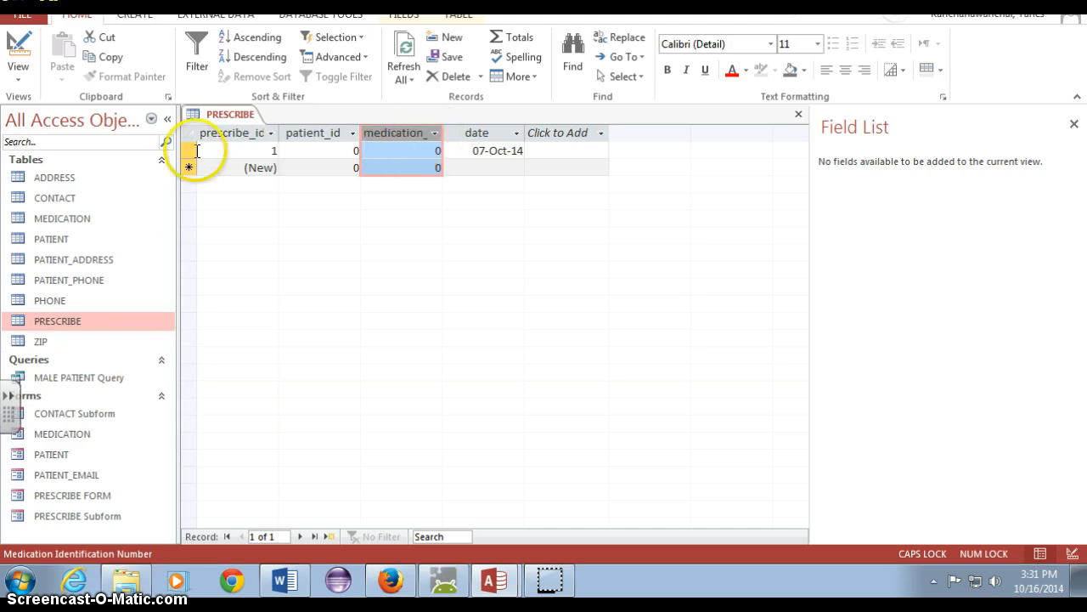
click(18, 71)
click(47, 155)
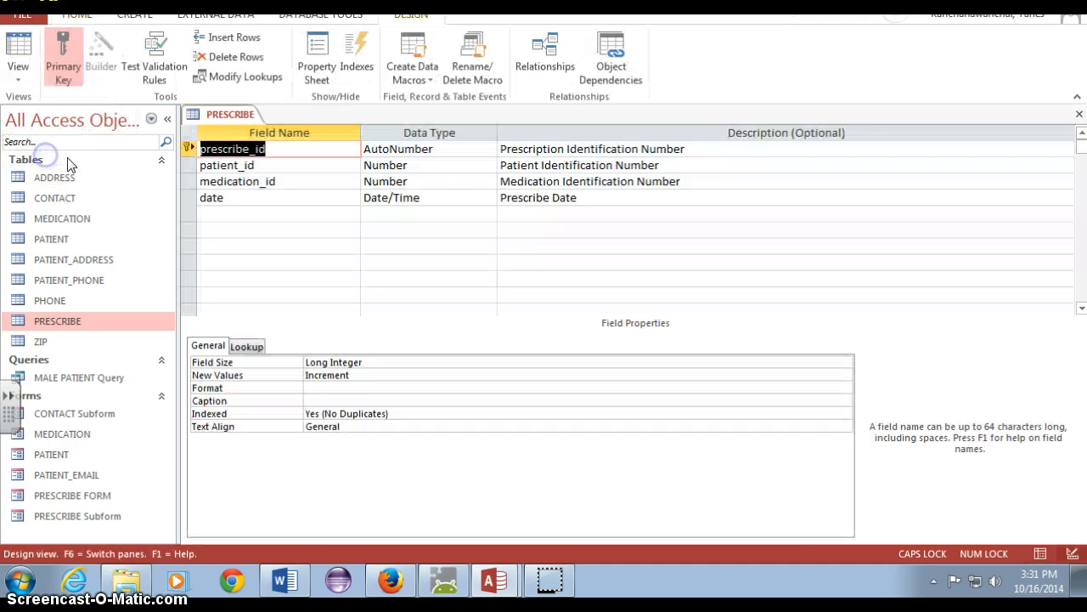
Try to turn the PRESCRIBE table's medication_id field into a lookup field with the Lookup Wizard
click(188, 181)
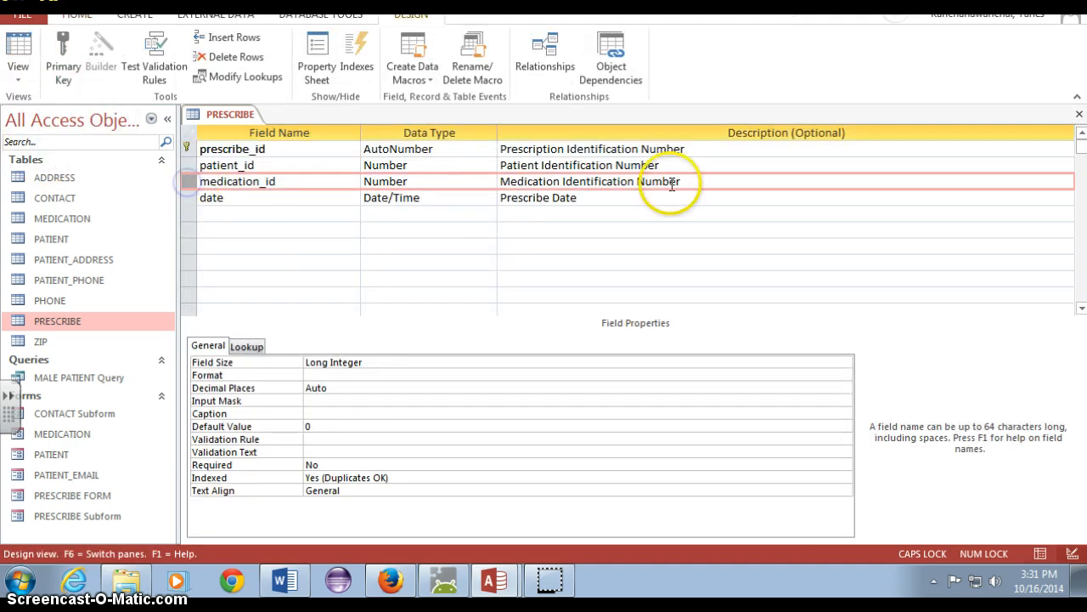
click(486, 182)
click(492, 376)
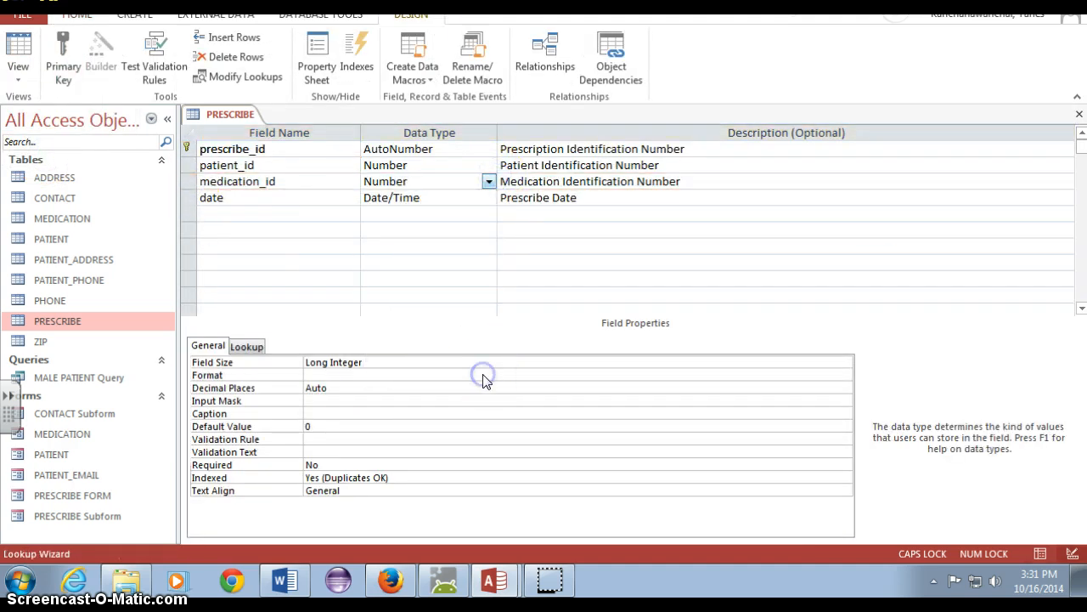
click(552, 332)
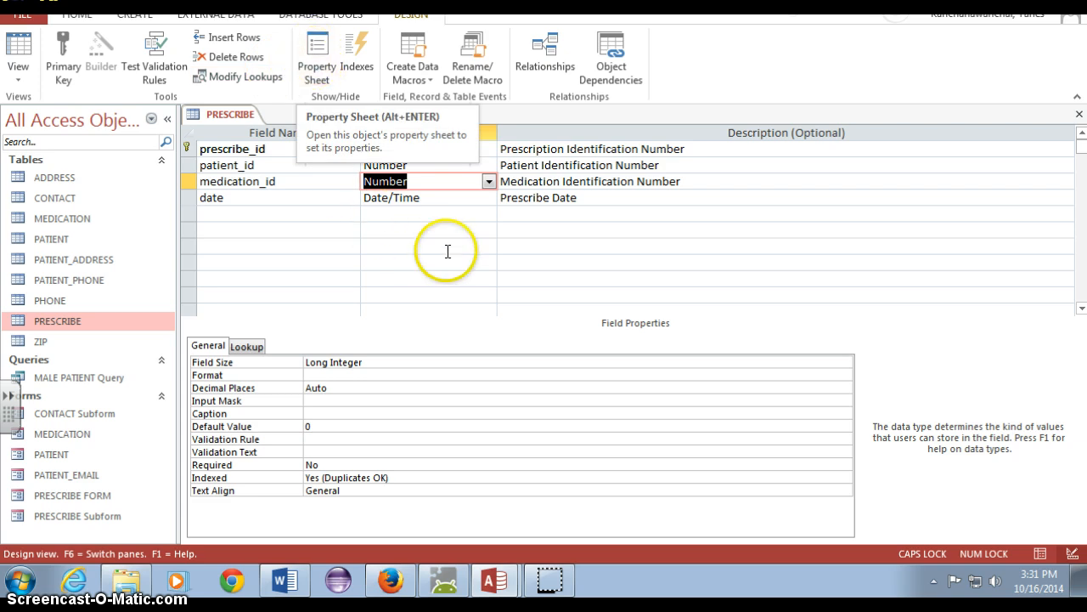
Open the database relationships and spread out the PATIENT_PHONE, PHONE, PATIENT, ADDRESS, ZIP and PATIENT_ADDRESS tables so they no longer overlap
click(323, 16)
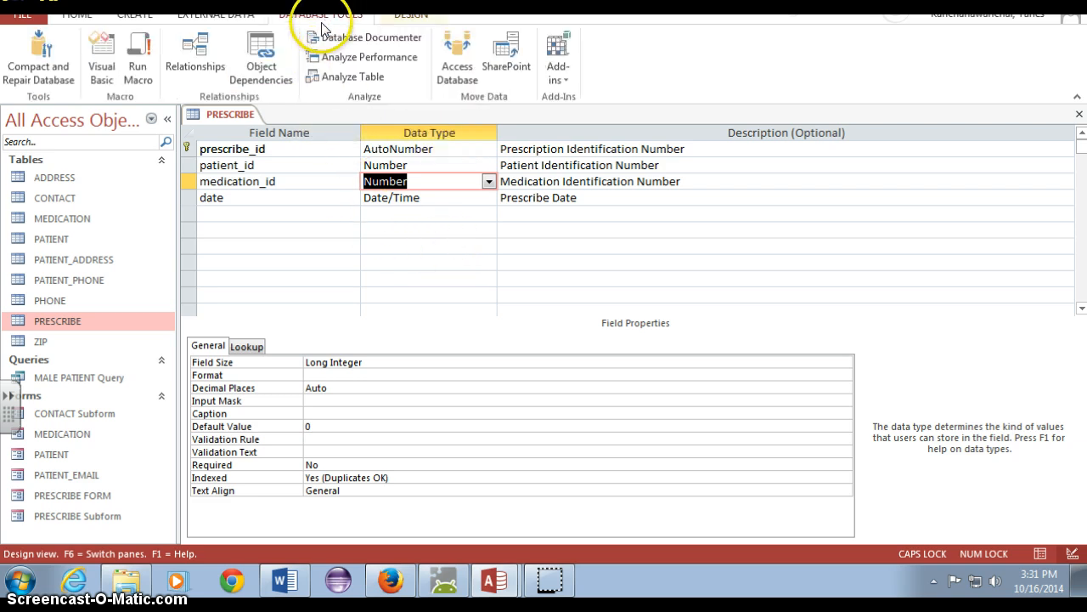
click(176, 67)
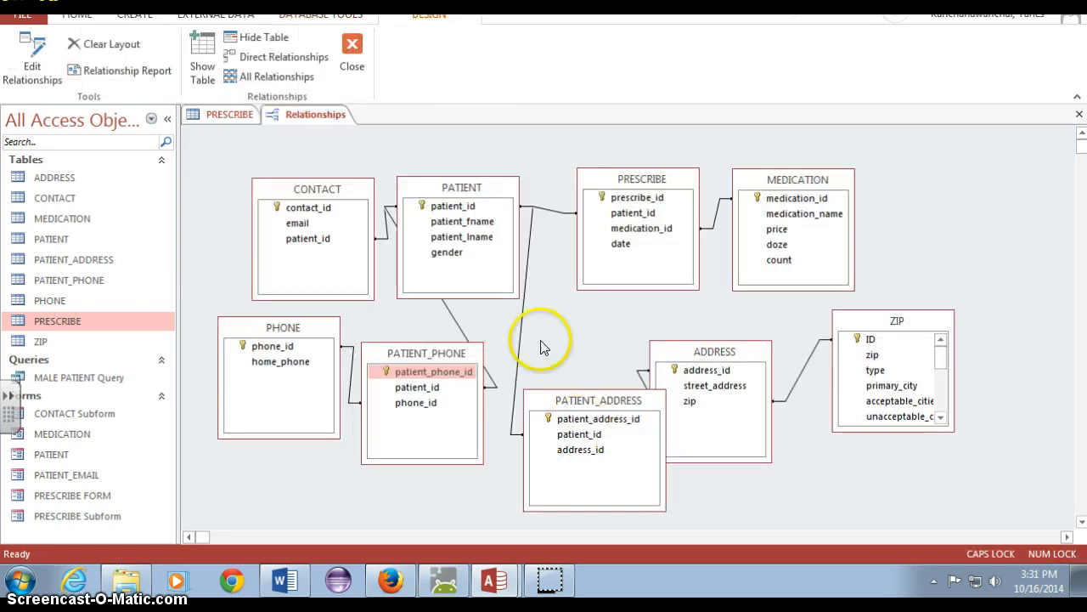
drag(431, 354, 422, 385)
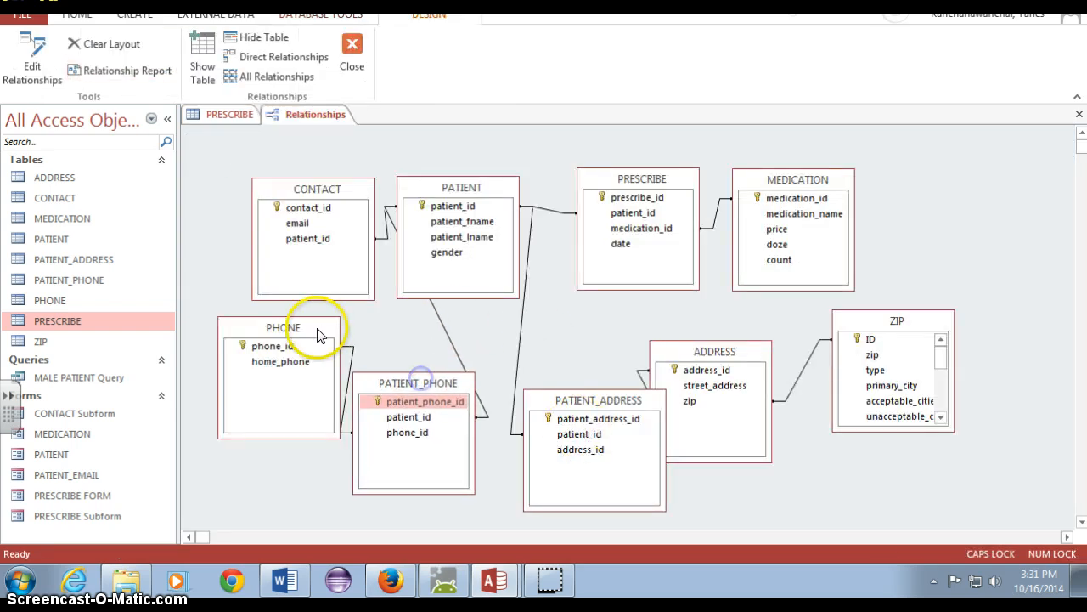
drag(315, 329, 292, 348)
drag(449, 204, 487, 188)
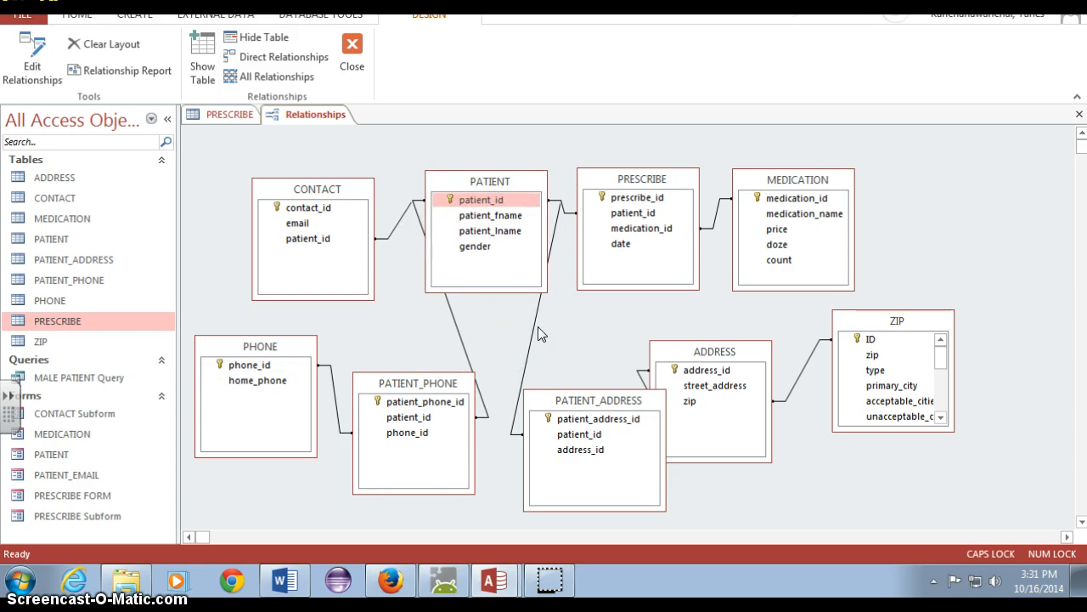
drag(730, 348, 769, 364)
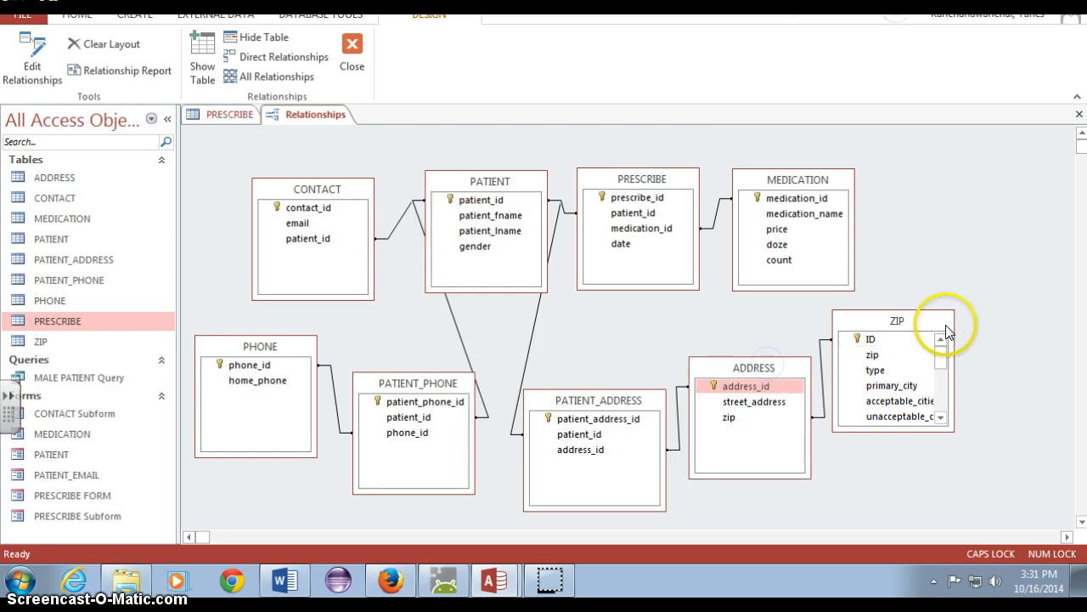
drag(945, 321, 994, 322)
drag(638, 400, 644, 397)
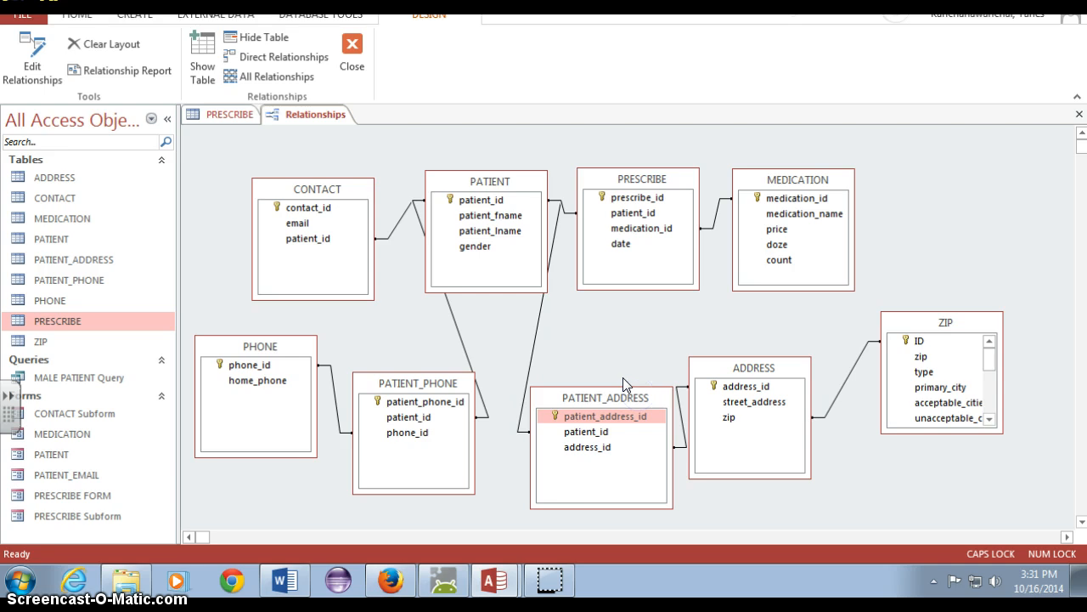
Permanently delete the relationship between PRESCRIBE and MEDICATION
click(570, 214)
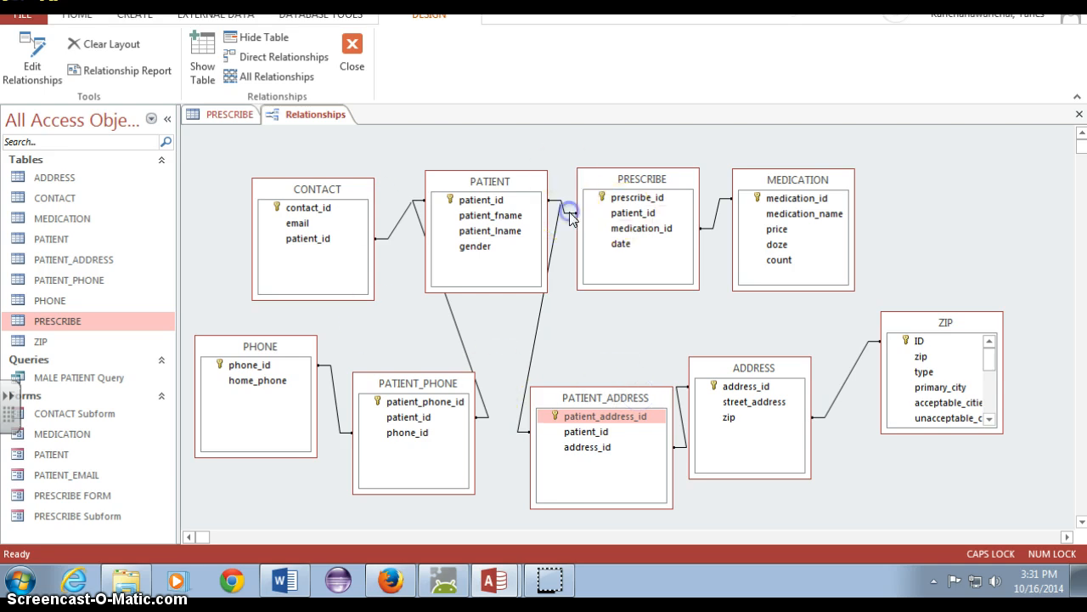
click(714, 217)
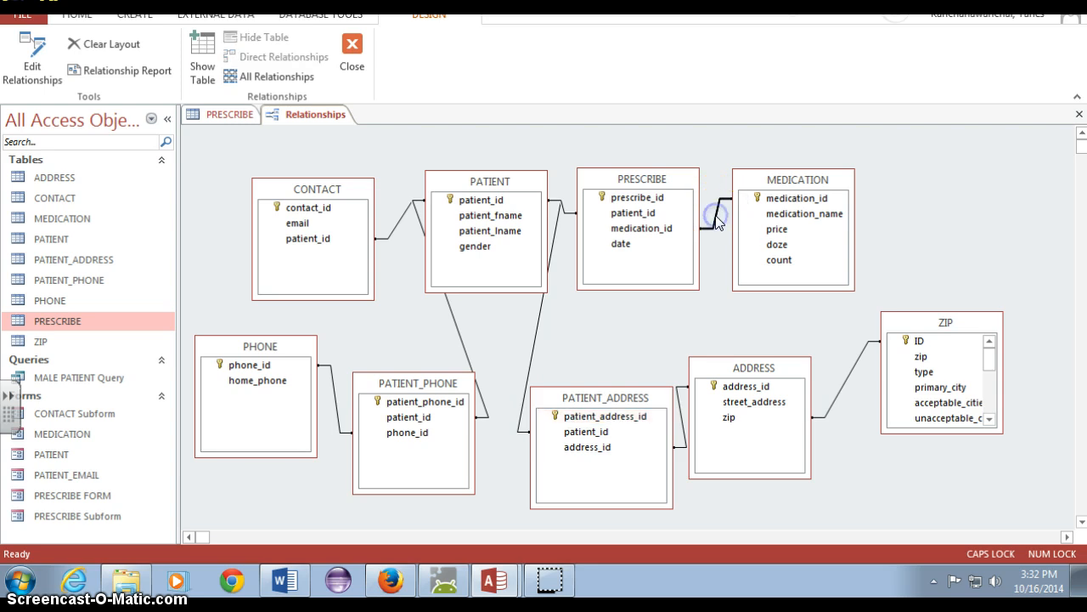
key(Delete)
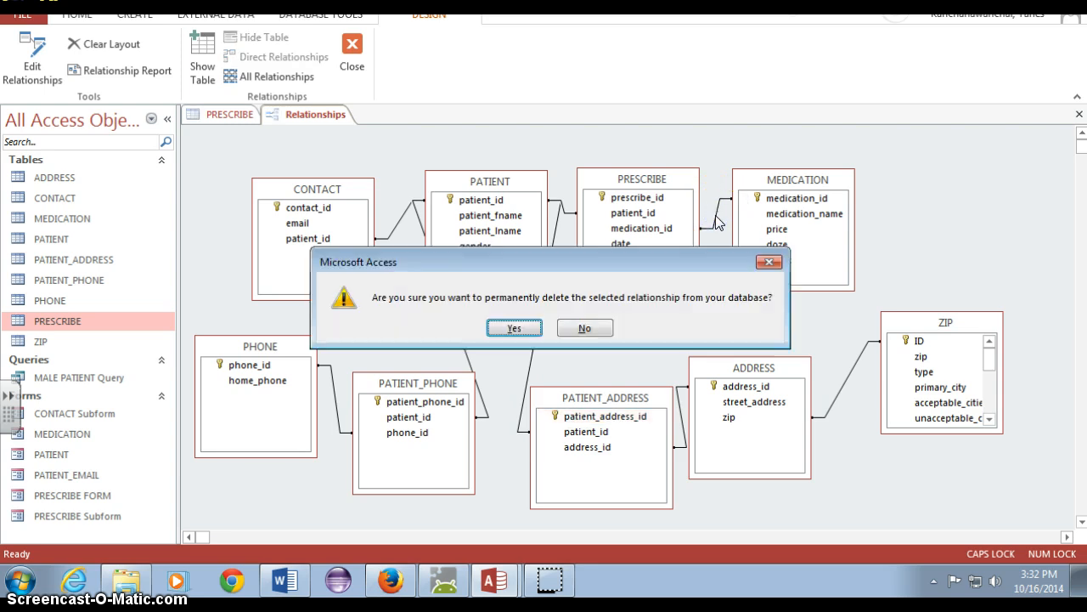
click(524, 324)
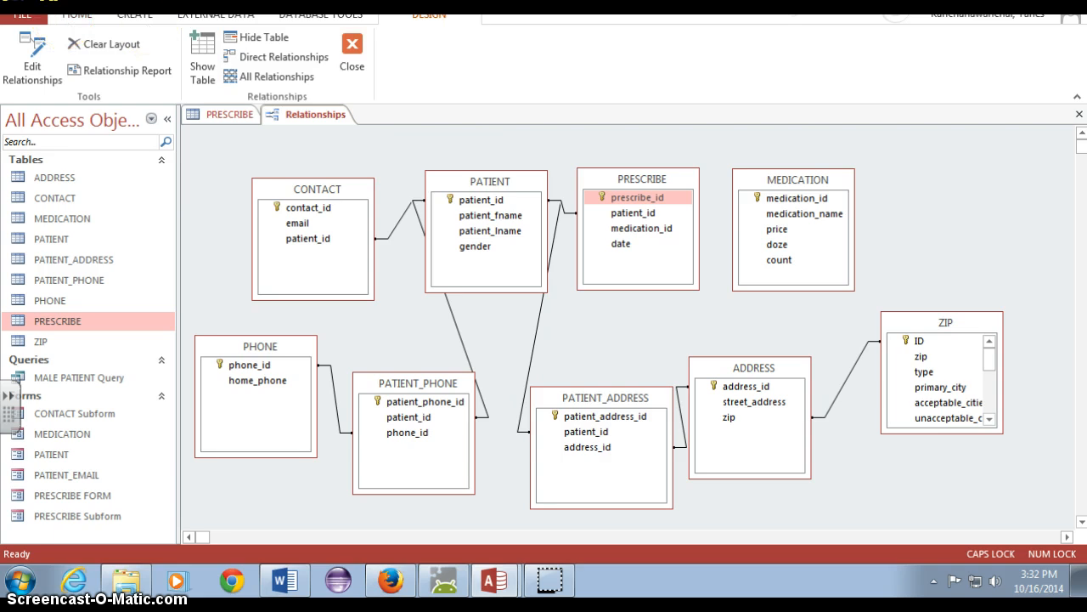
Save the changed relationships layout, restoring the window to reach the save command and maximizing it again
double_click(144, 5)
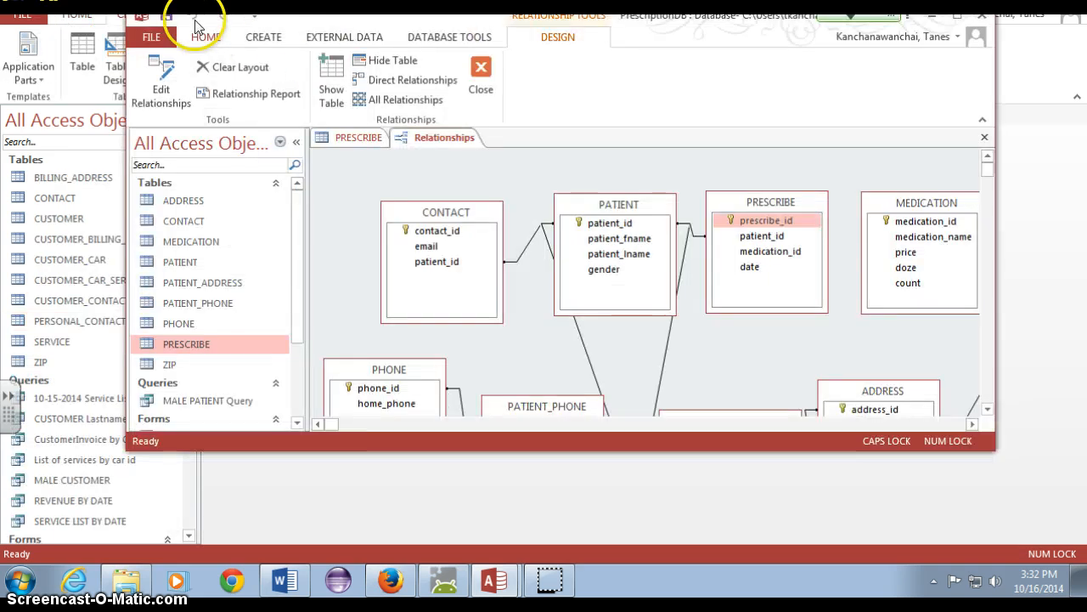
click(162, 18)
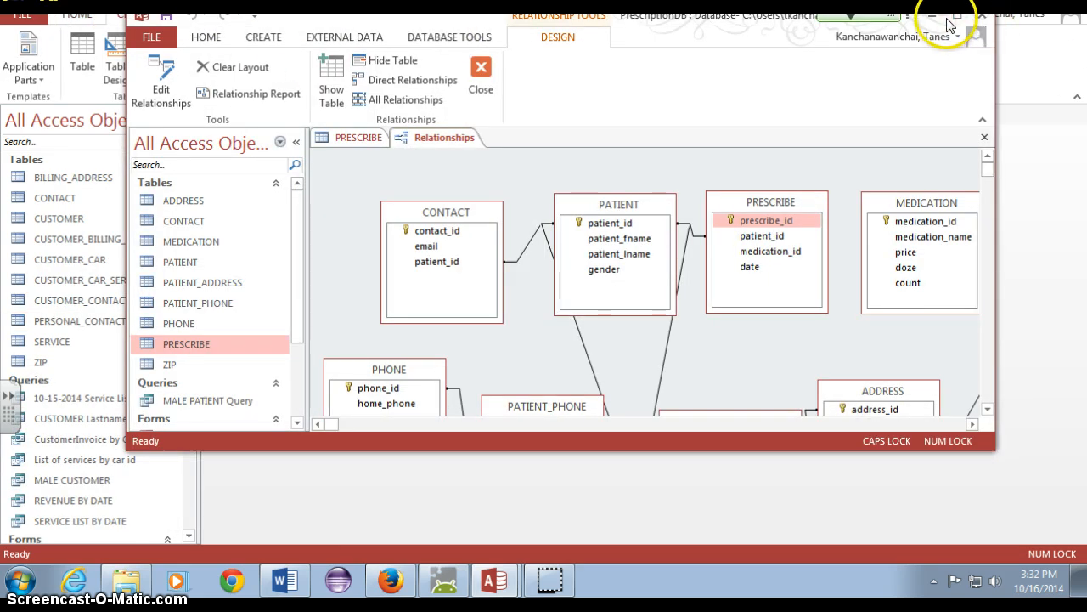
double_click(686, 24)
click(351, 57)
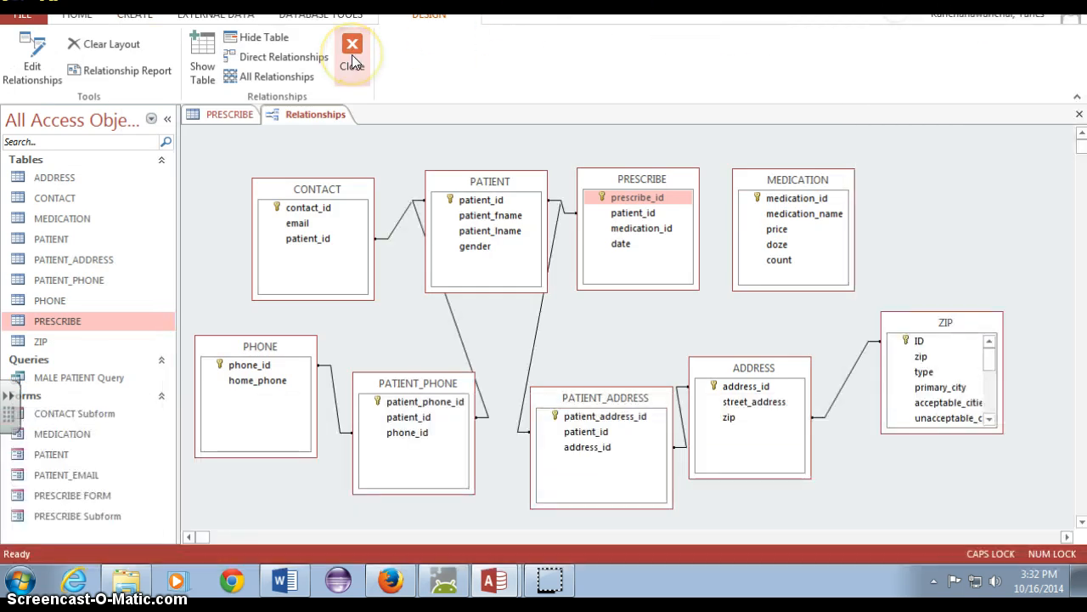
Start the Lookup Wizard for the PRESCRIBE table's medication_id field, getting its values from the MEDICATION table
click(225, 113)
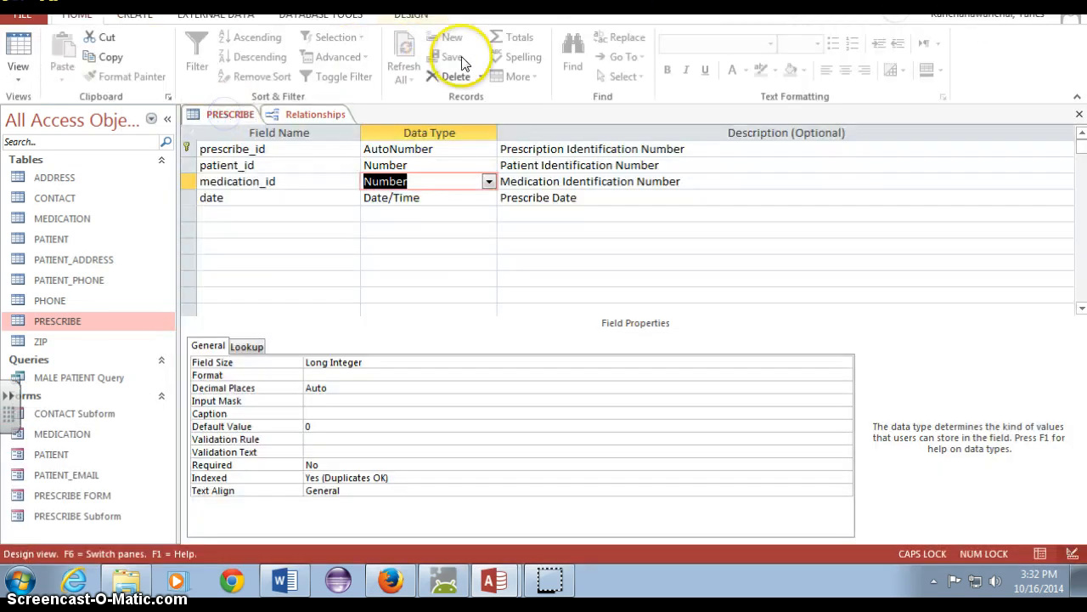
click(489, 181)
click(459, 377)
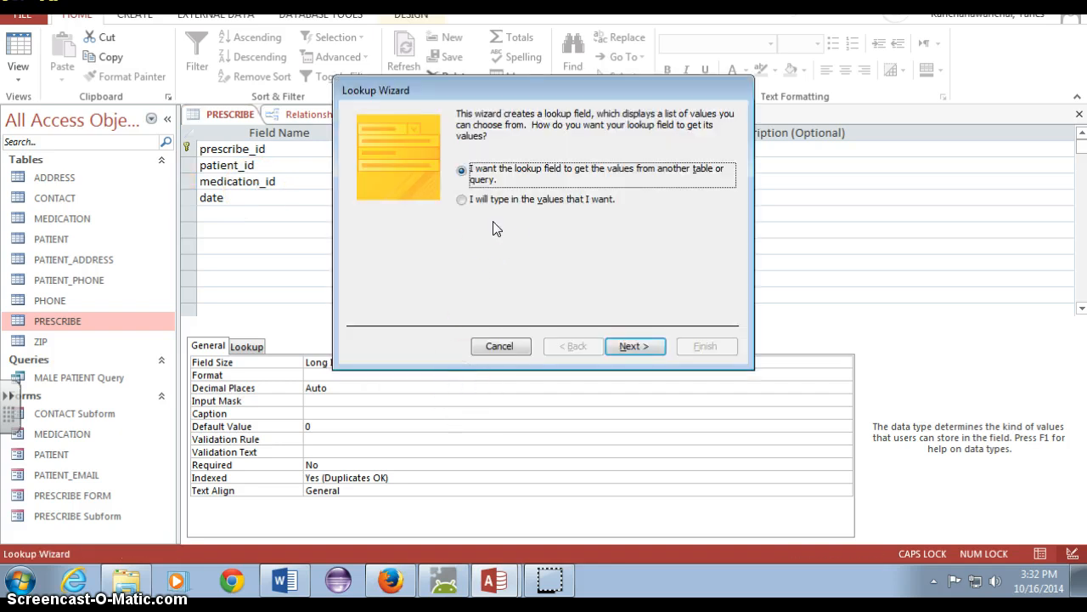
click(632, 343)
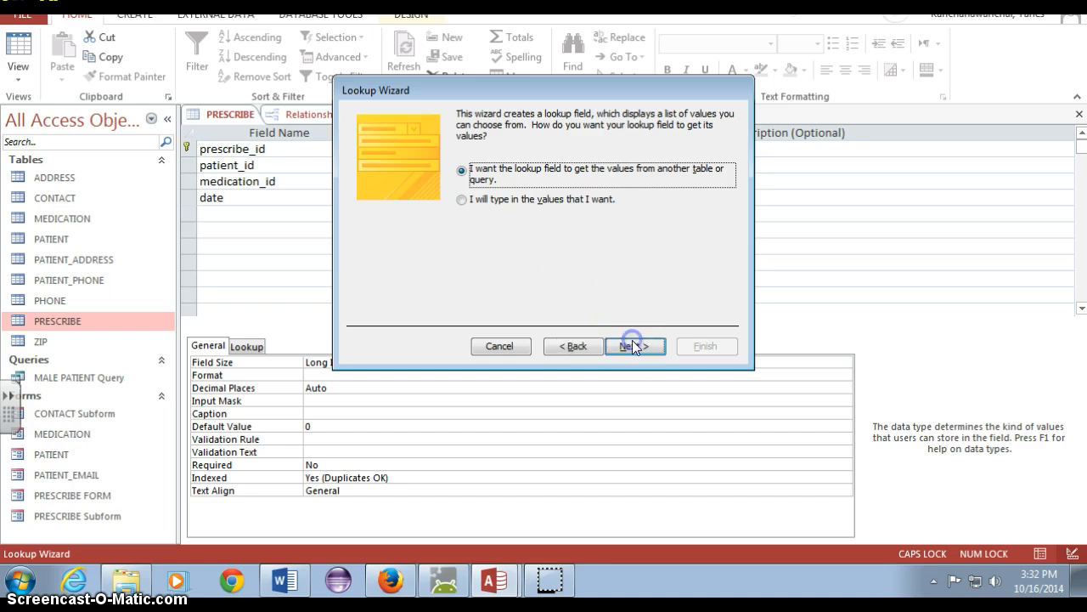
double_click(543, 172)
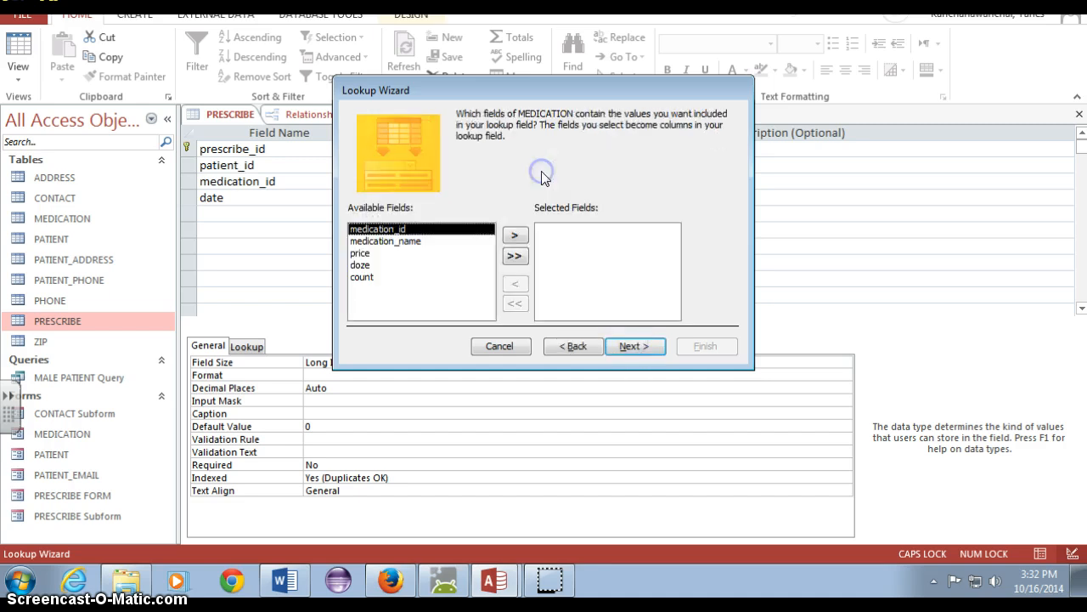
Include medication_name and doze from the MEDICATION table as the lookup field's columns
click(468, 241)
click(515, 235)
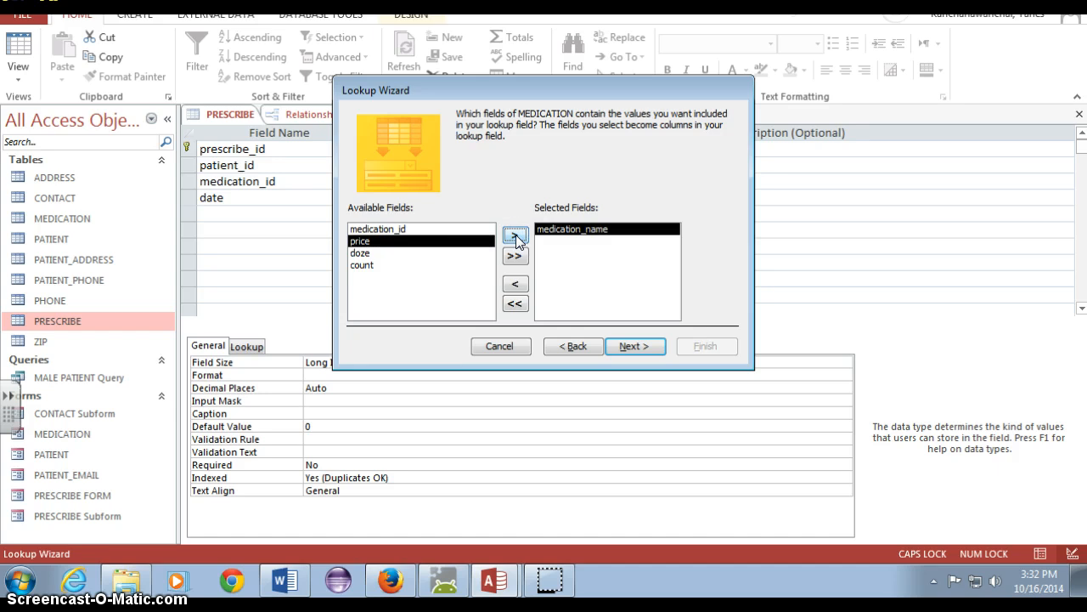
click(439, 254)
click(503, 236)
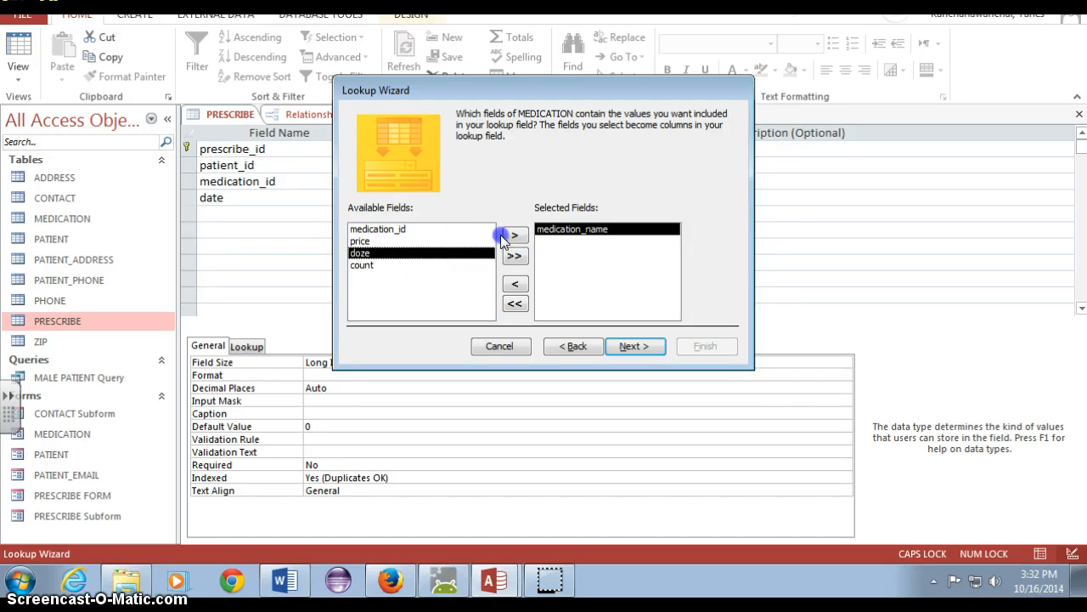
click(512, 237)
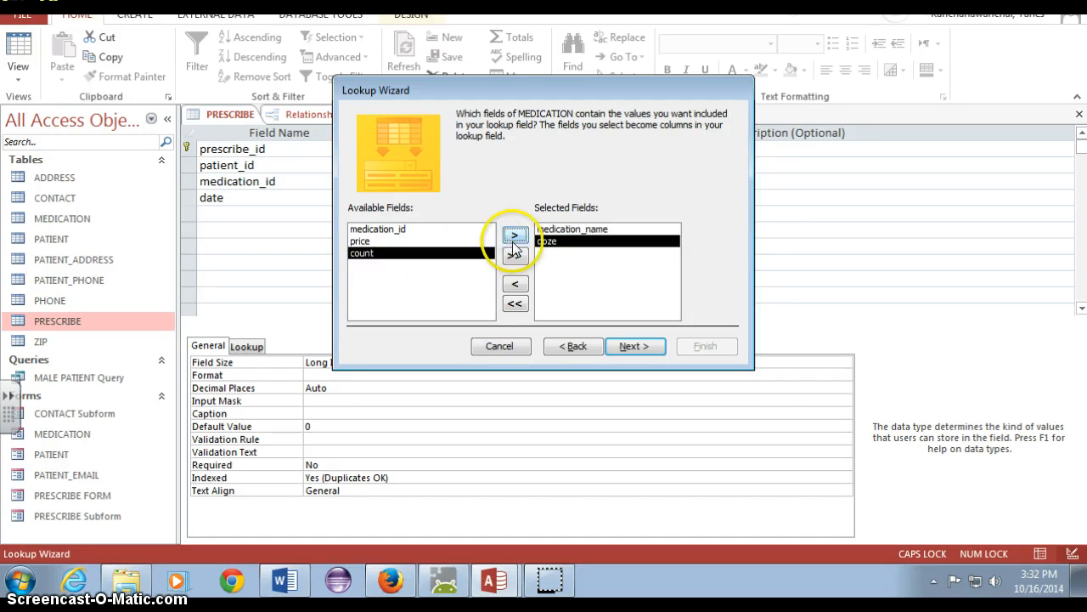
click(633, 347)
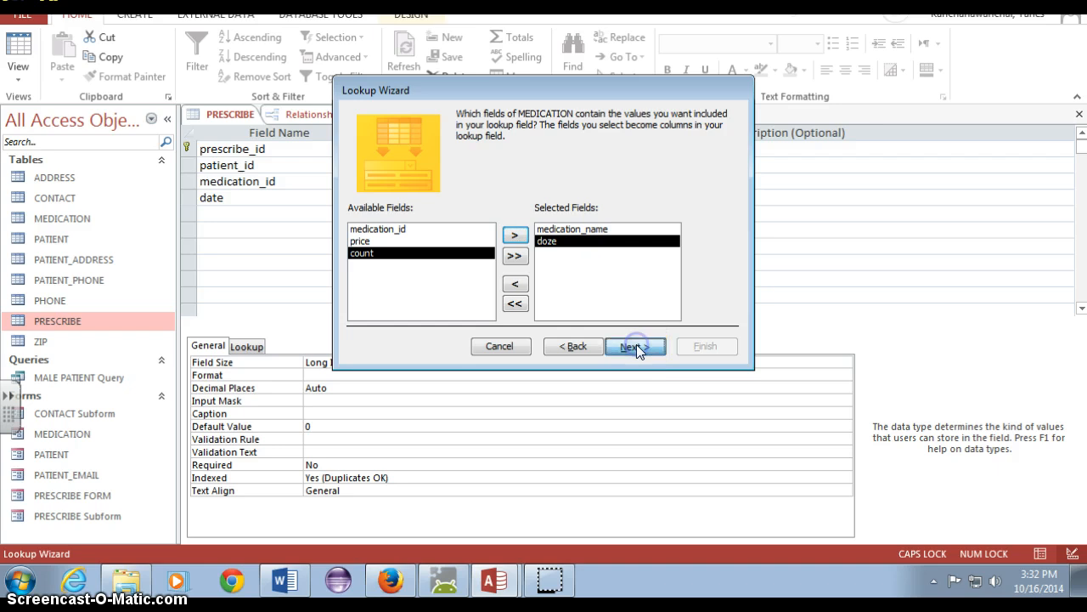
Sort the lookup list by medication_name in ascending order and finish the wizard, accepting the table save
click(489, 170)
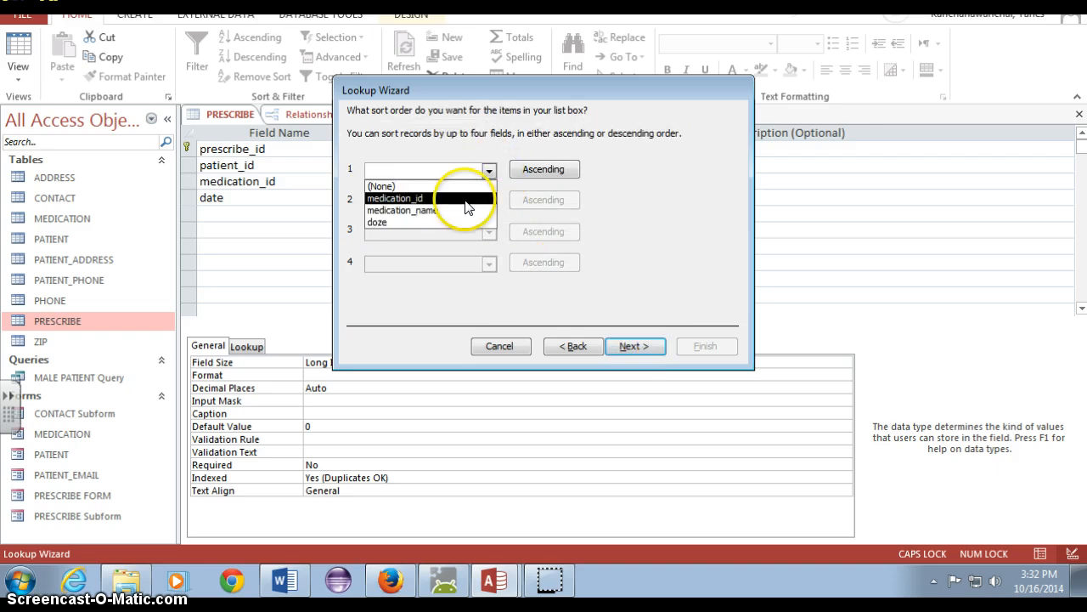
click(471, 209)
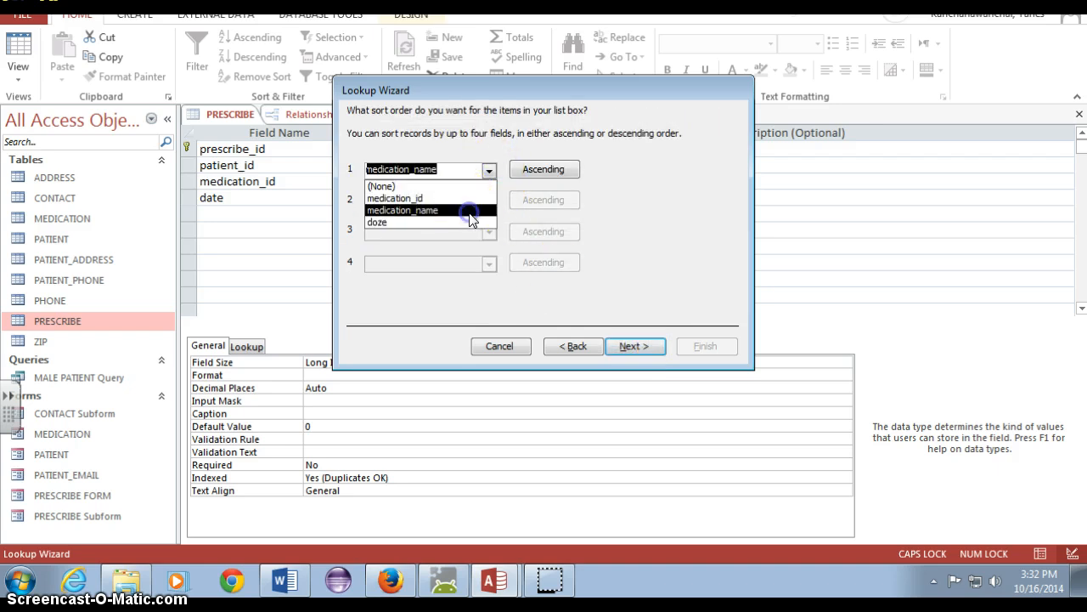
click(635, 347)
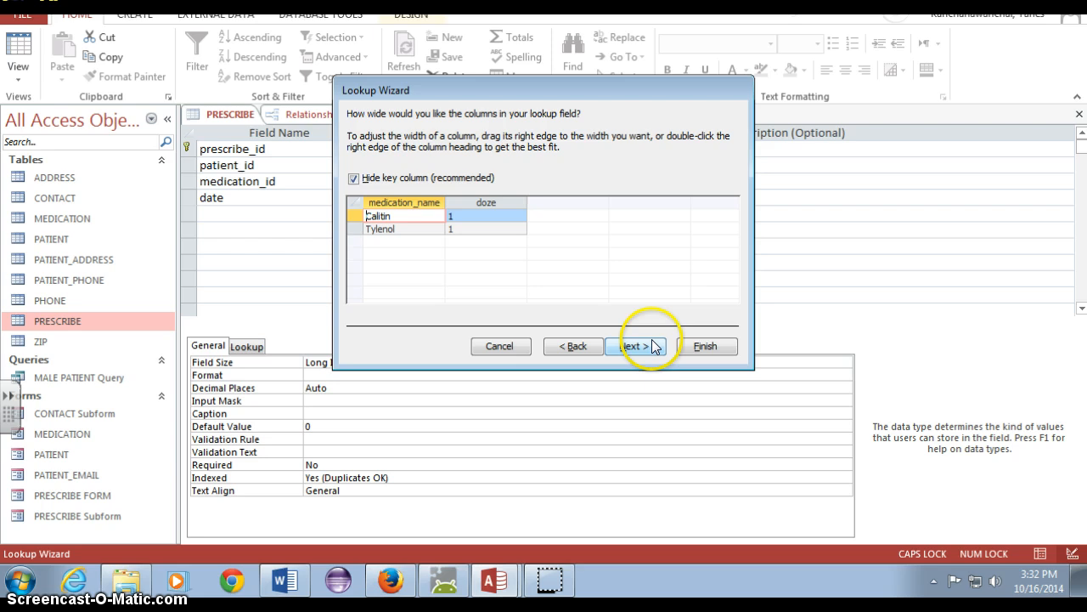
click(701, 347)
click(515, 328)
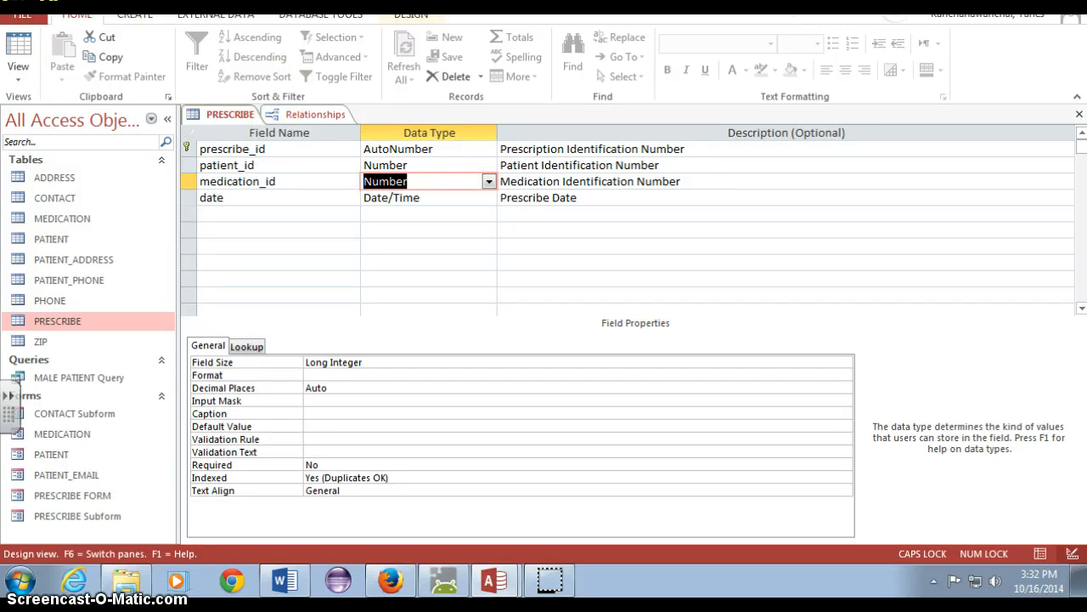
Show the relationships, shift the MEDICATION, PRESCRIBE and ADDRESS tables, and close the layout without saving the changes
click(315, 18)
click(197, 47)
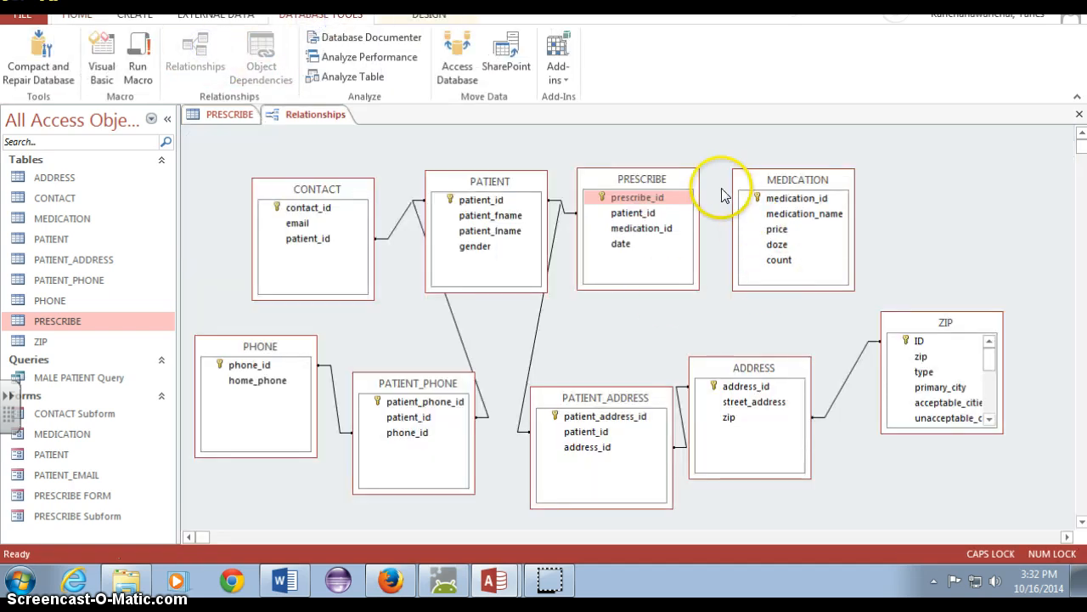
drag(772, 180, 787, 180)
drag(653, 189, 668, 174)
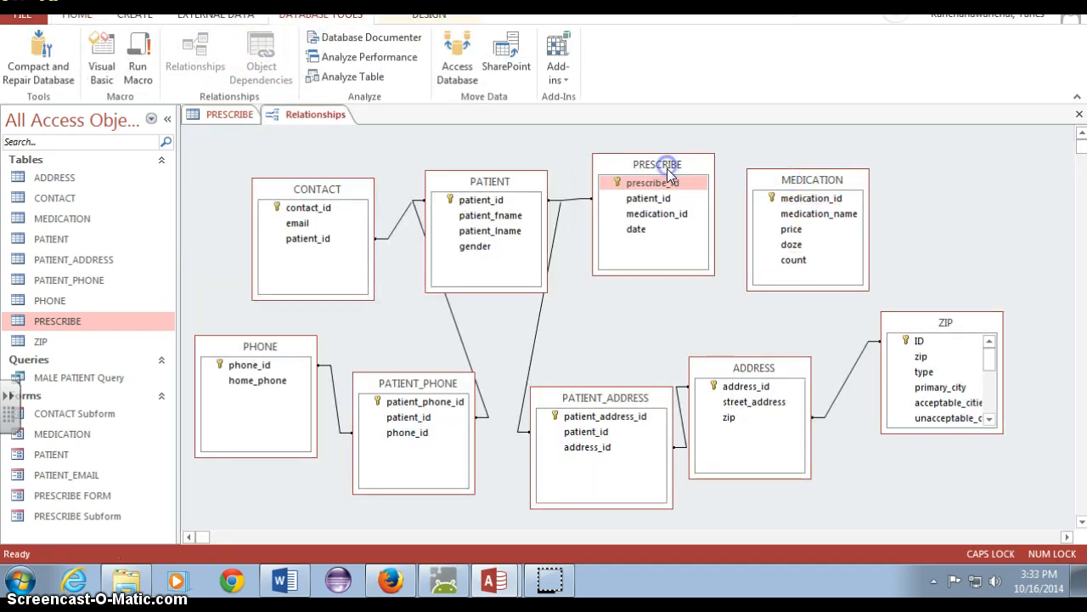
drag(754, 369, 778, 378)
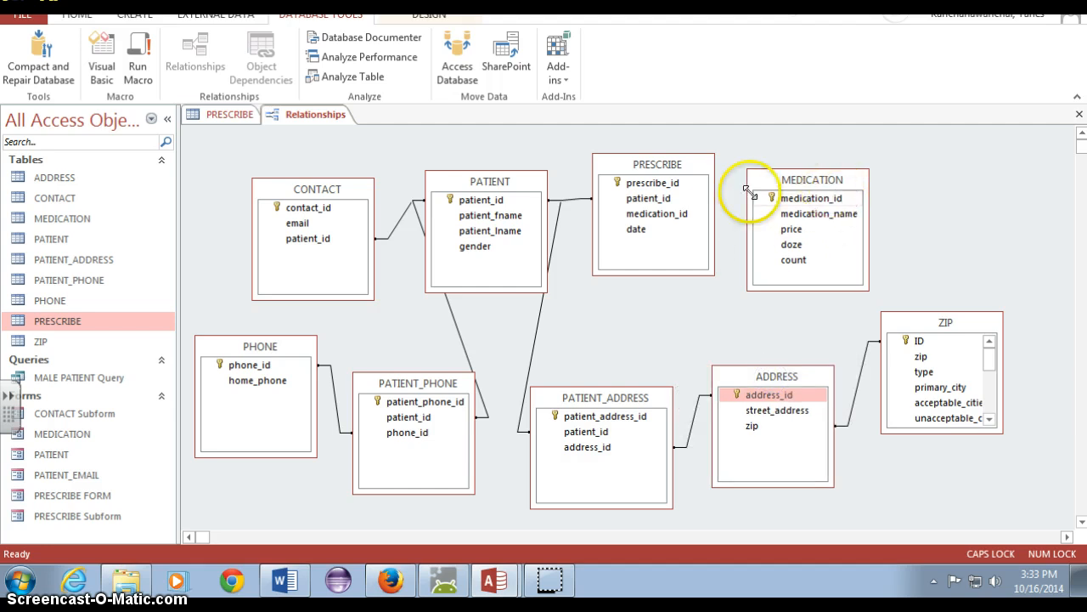
right_click(324, 125)
click(364, 151)
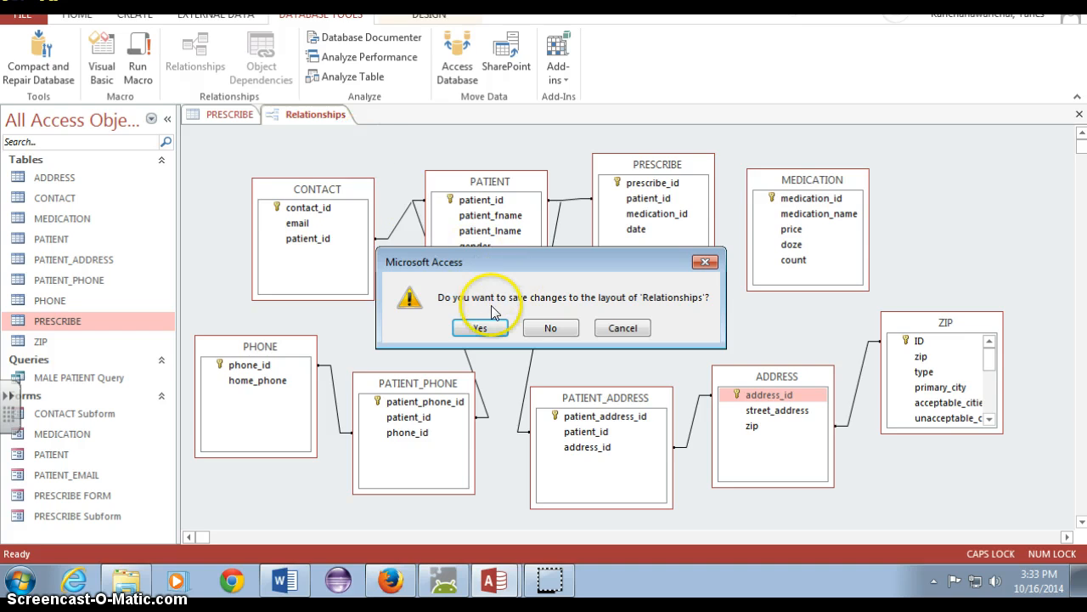
click(557, 328)
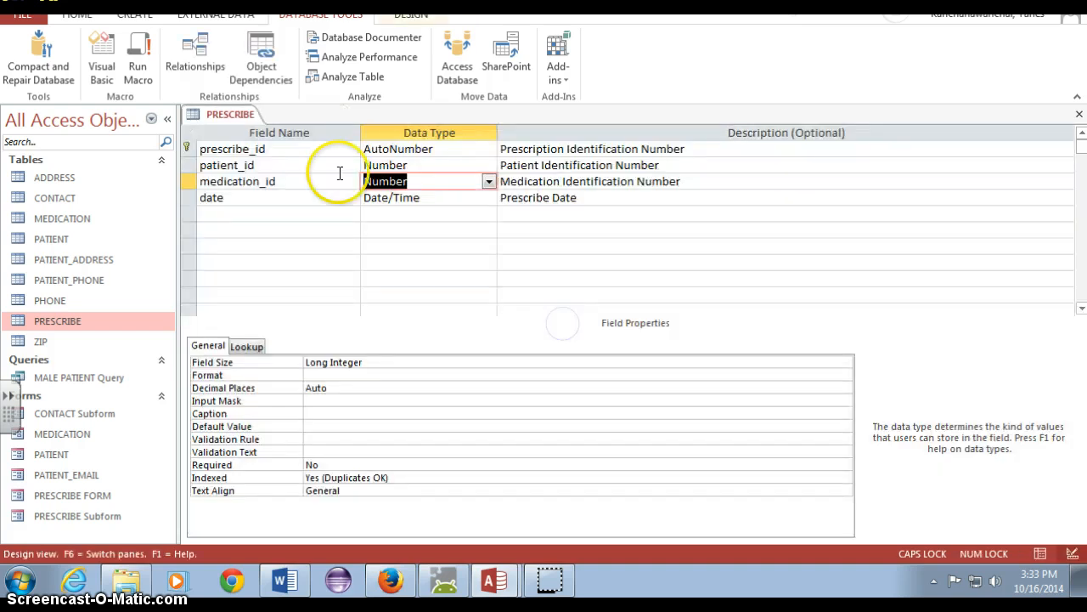
Reopen the relationships to check the link between PRESCRIBE and MEDICATION, and return to the PRESCRIBE table design
click(194, 53)
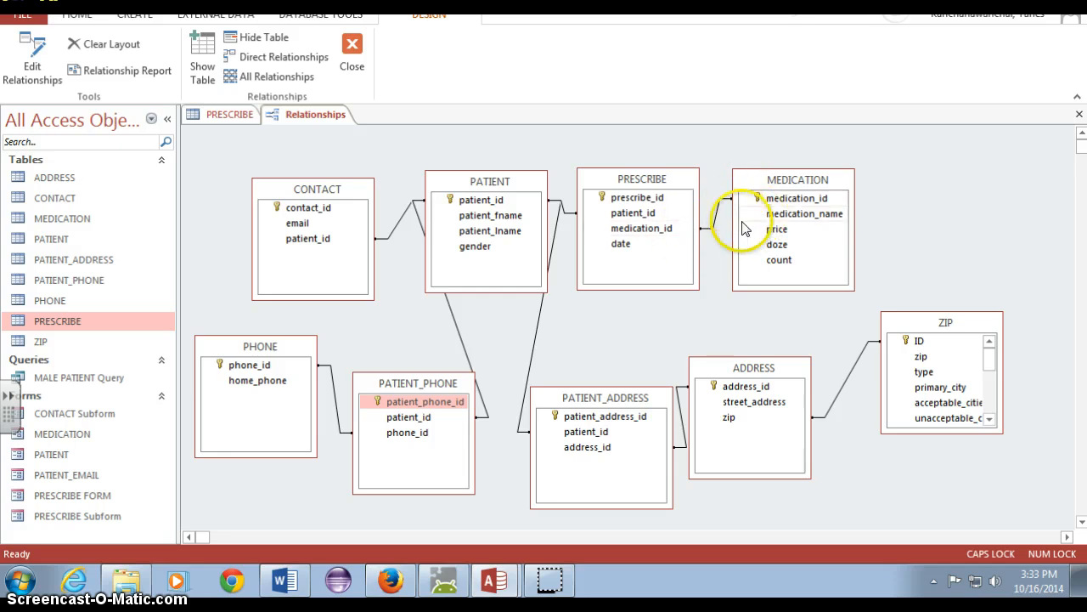
click(352, 52)
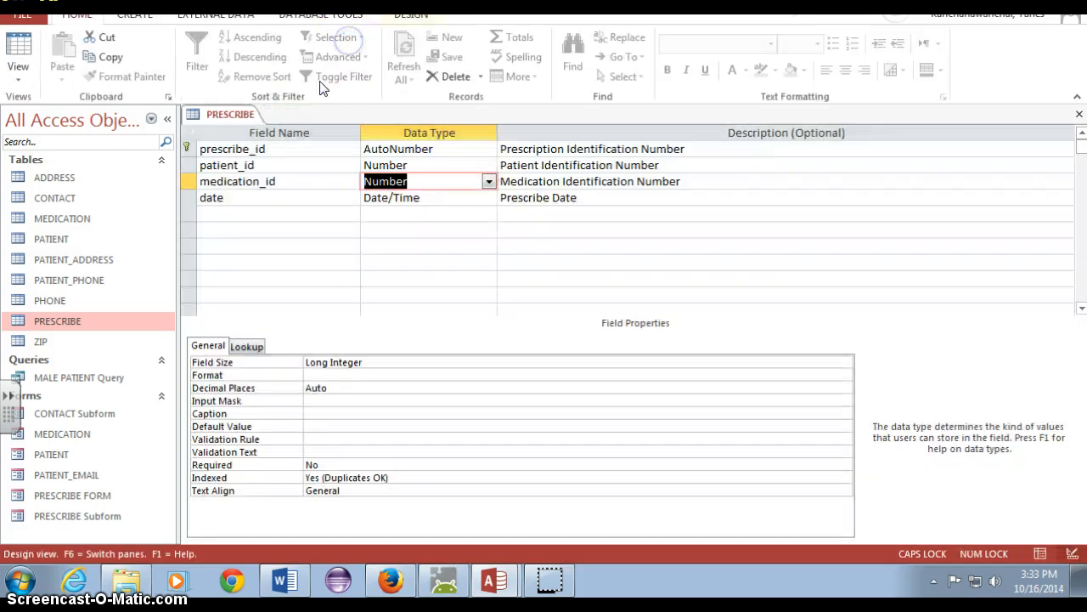
click(210, 117)
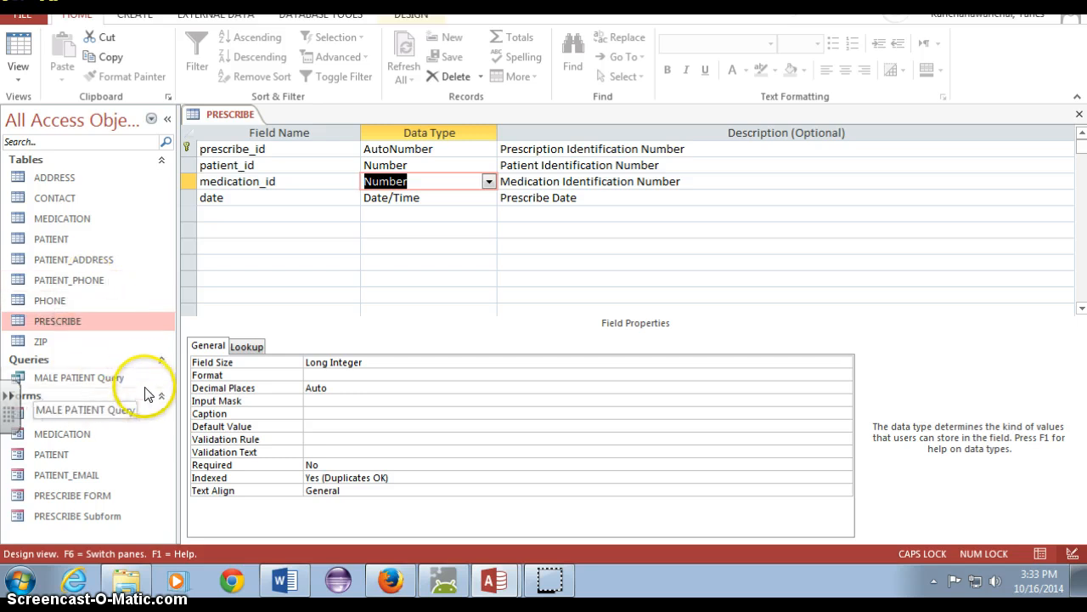
Try to open PRESCRIBE Subform, and open PRESCRIBE FORM to examine its prescription area before closing it
double_click(116, 511)
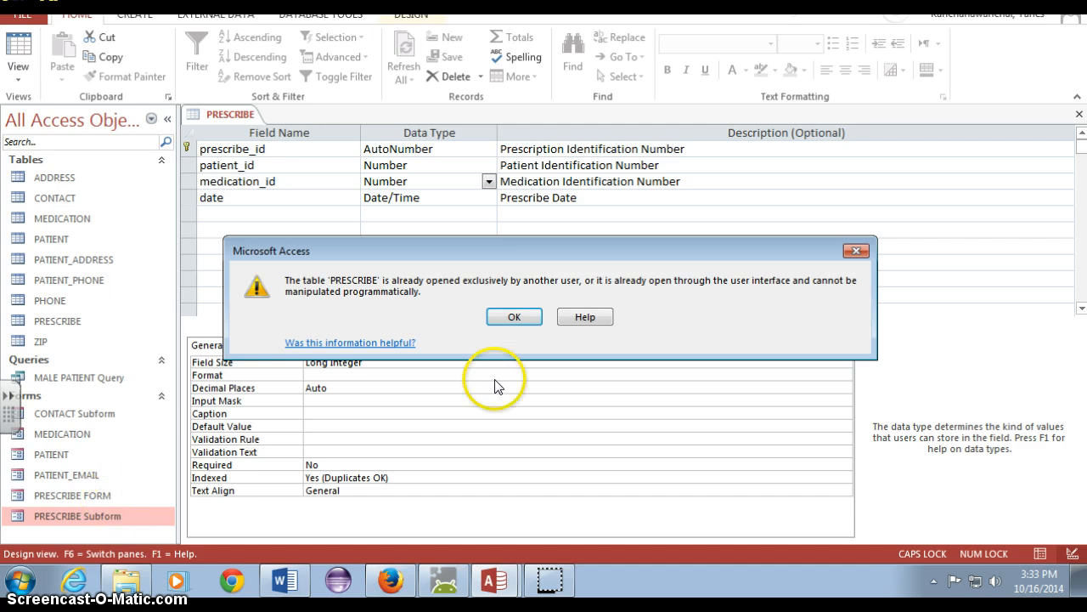
click(857, 251)
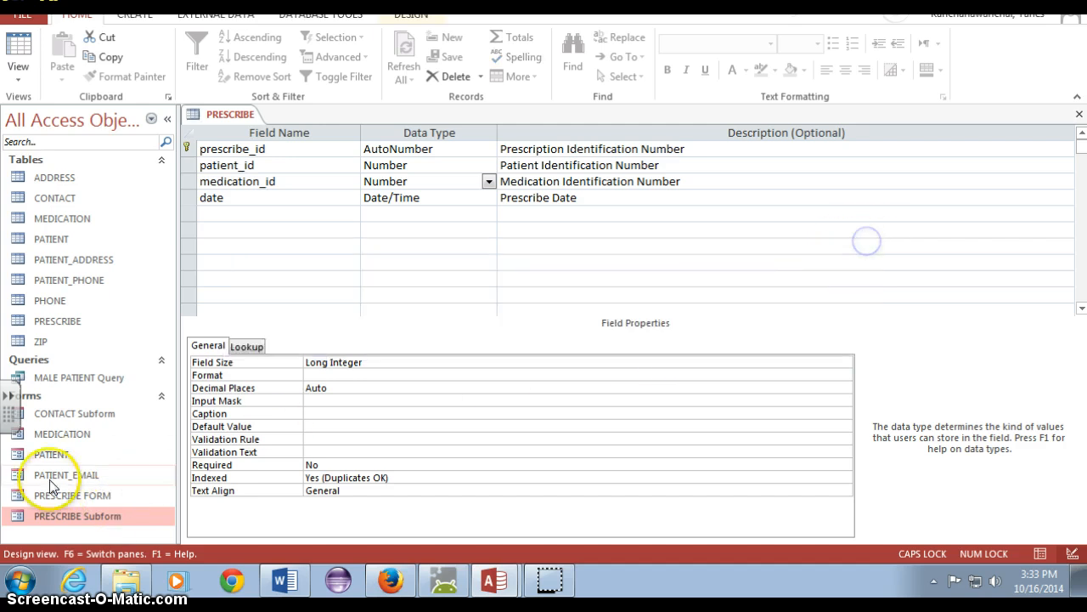
click(38, 499)
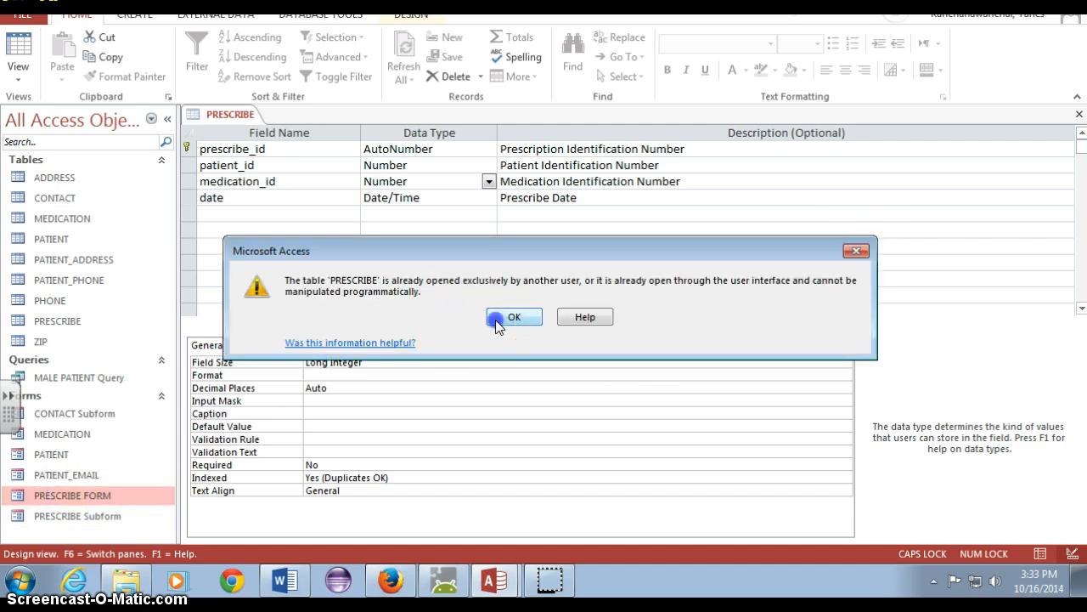
click(498, 327)
click(457, 295)
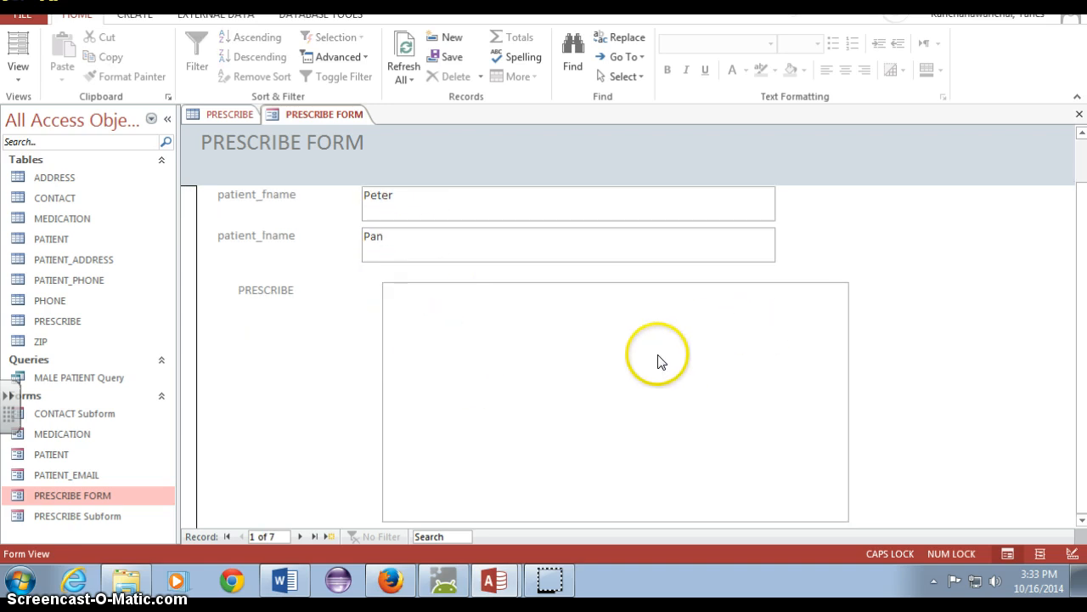
right_click(323, 114)
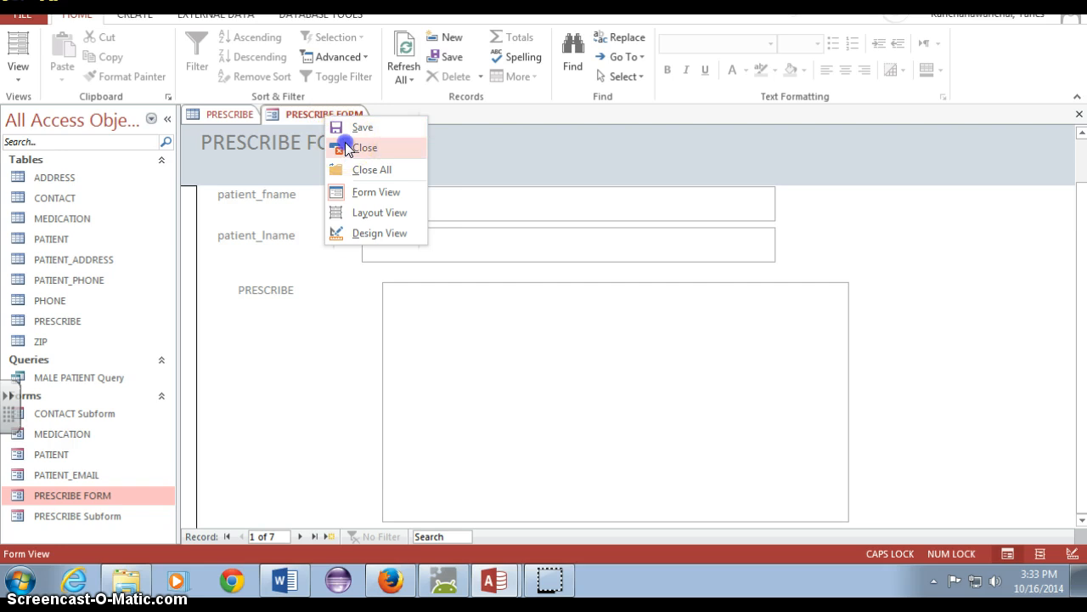
click(361, 146)
Permanently delete the forms PRESCRIBE FORM and PRESCRIBE Subform
right_click(70, 500)
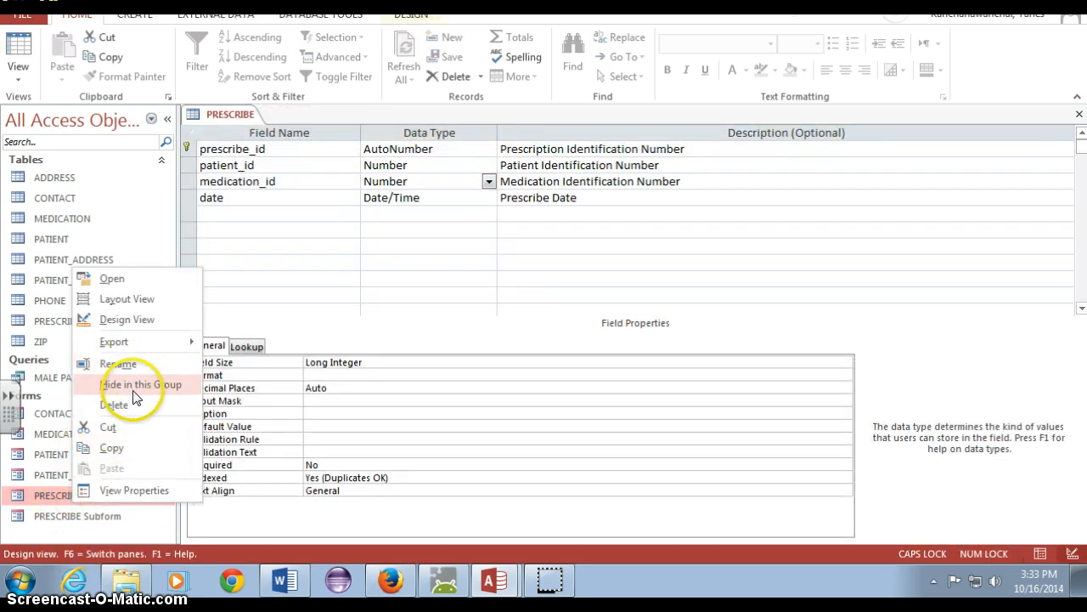
click(132, 405)
click(513, 332)
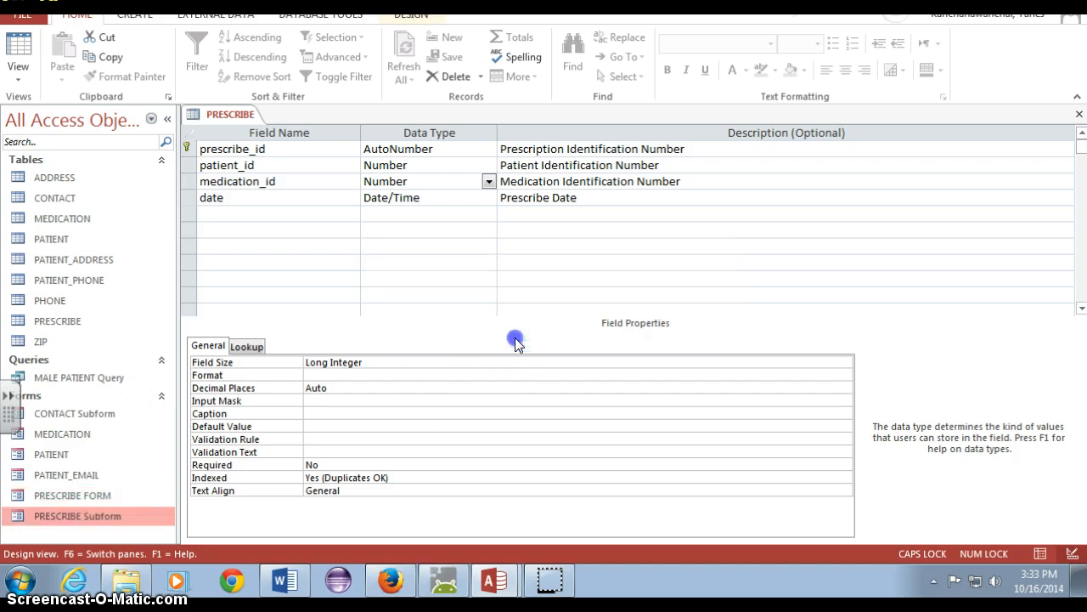
right_click(109, 491)
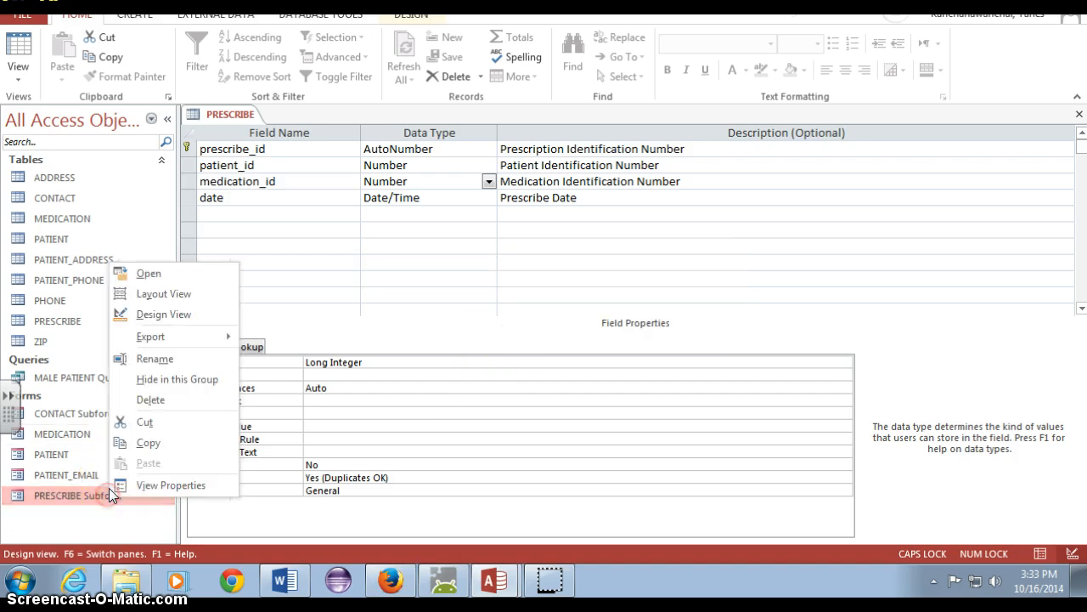
click(153, 400)
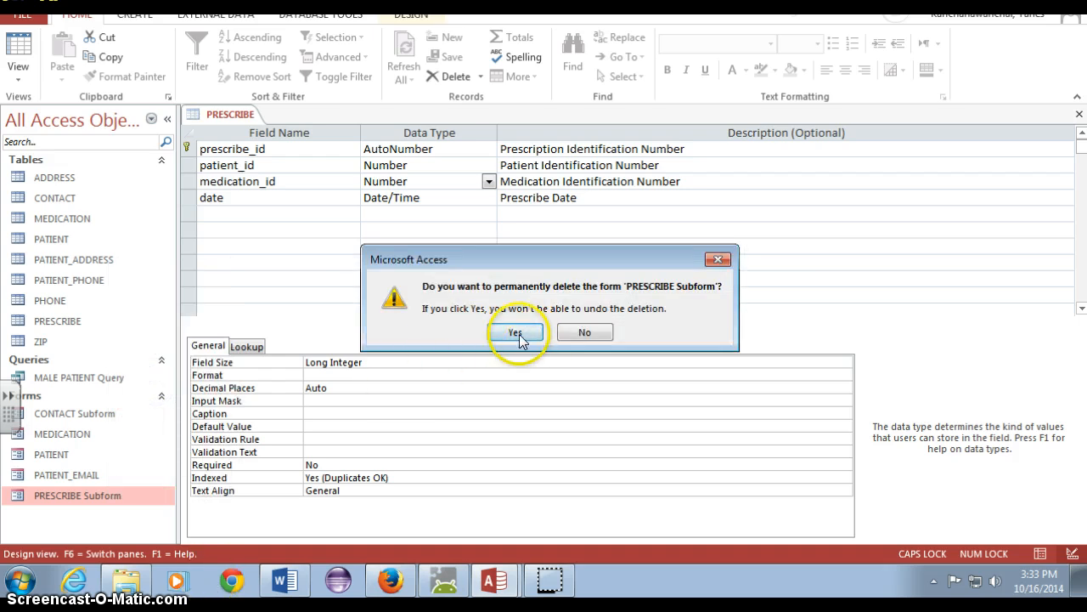
click(517, 333)
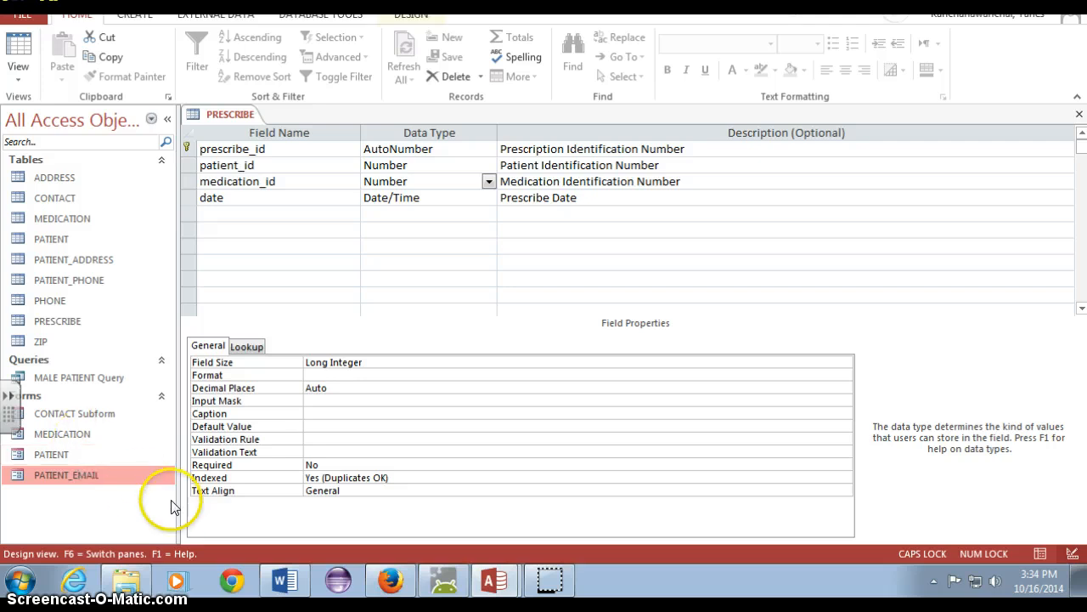
right_click(94, 488)
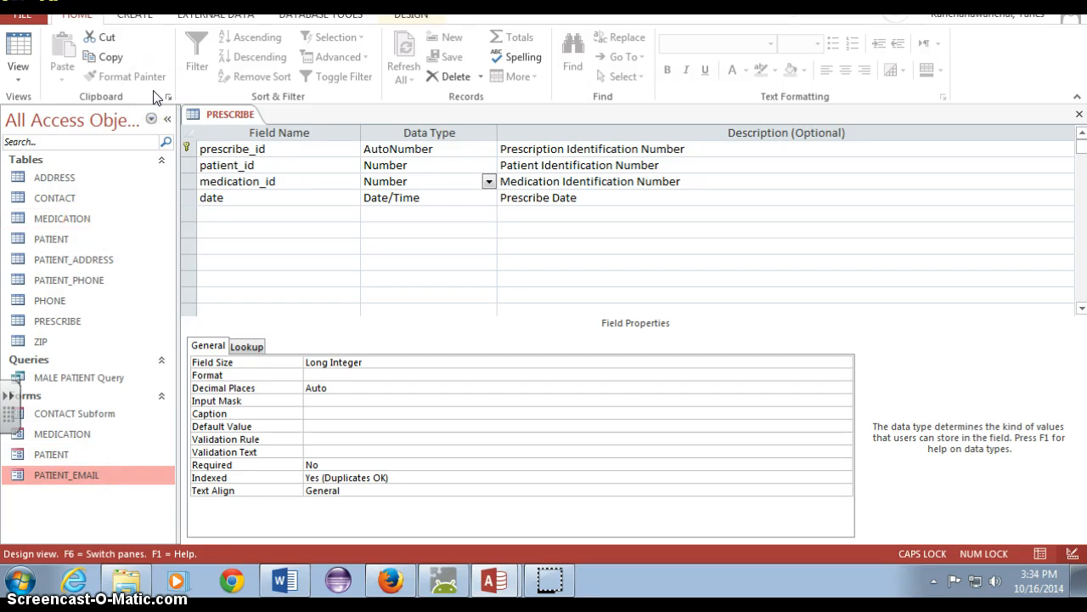
Start a new form with the Form Wizard and add patient_lname and patient_fname from the PATIENT table
click(137, 17)
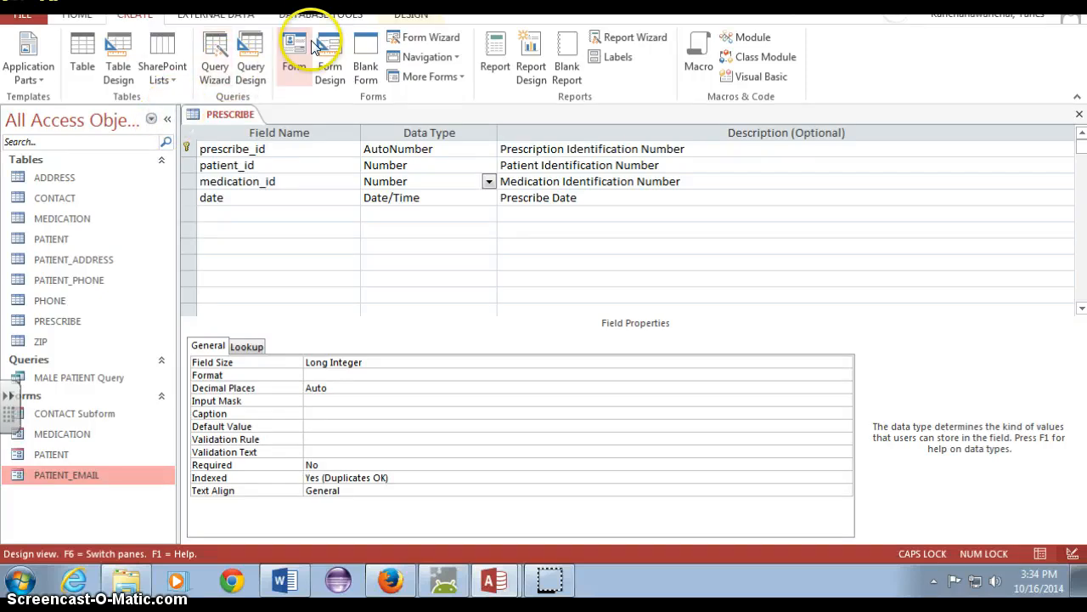
click(398, 38)
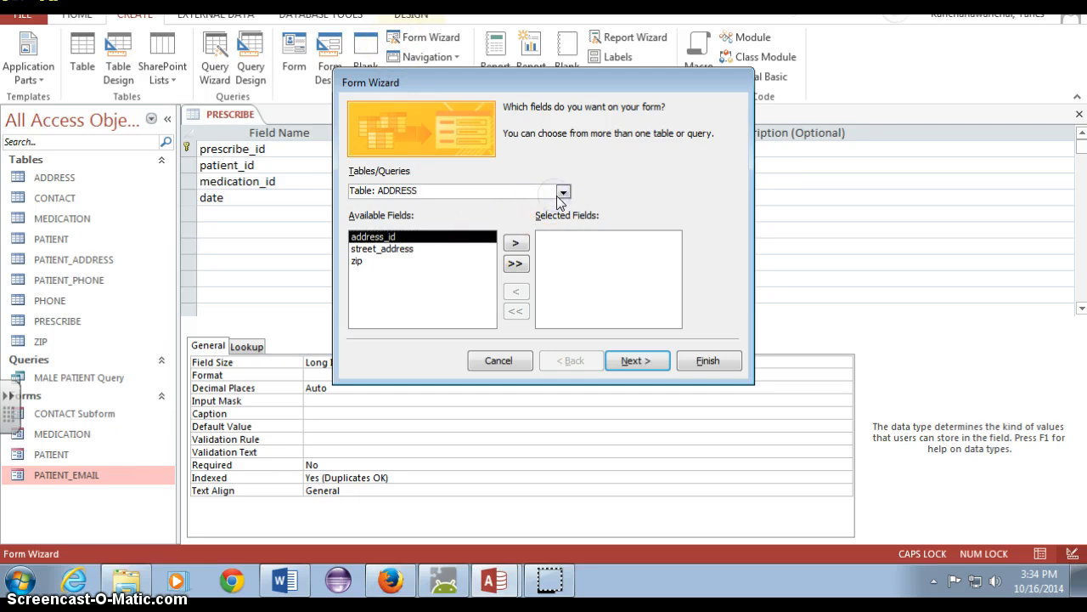
click(563, 193)
click(534, 243)
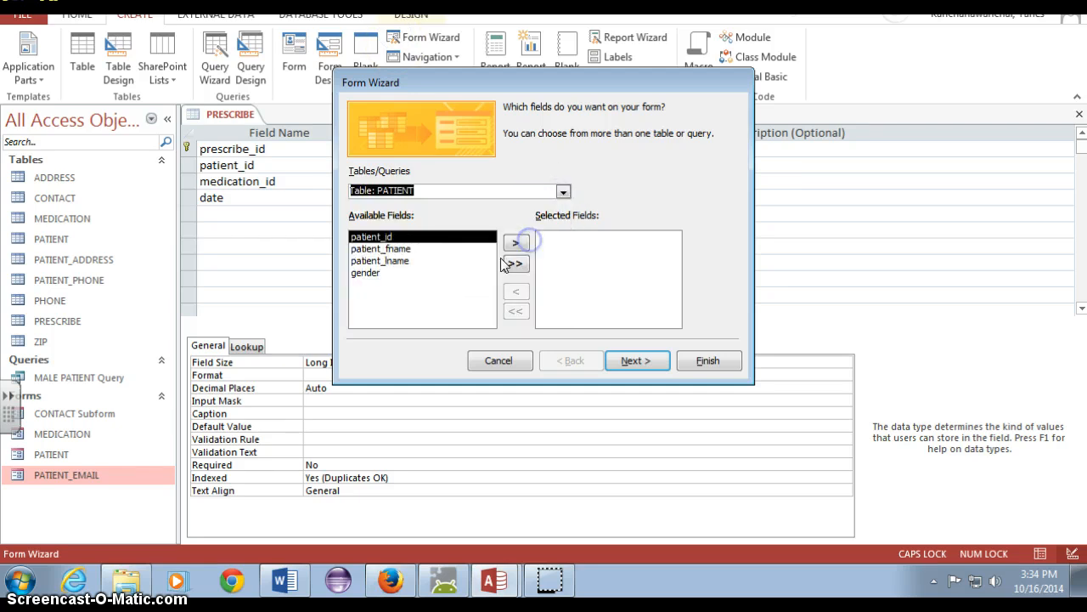
click(416, 248)
click(476, 260)
click(516, 243)
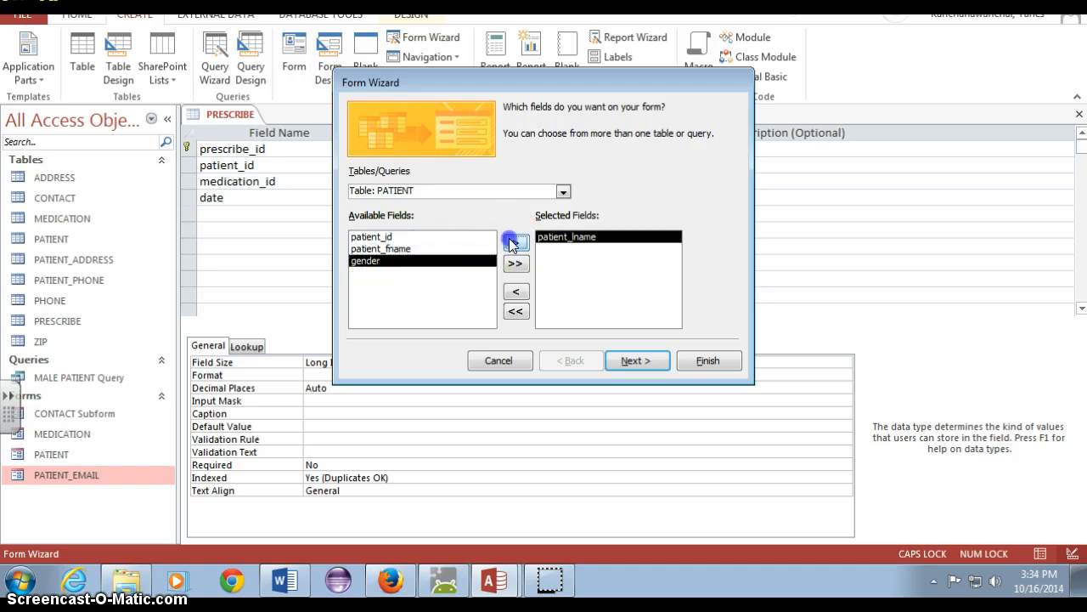
click(432, 249)
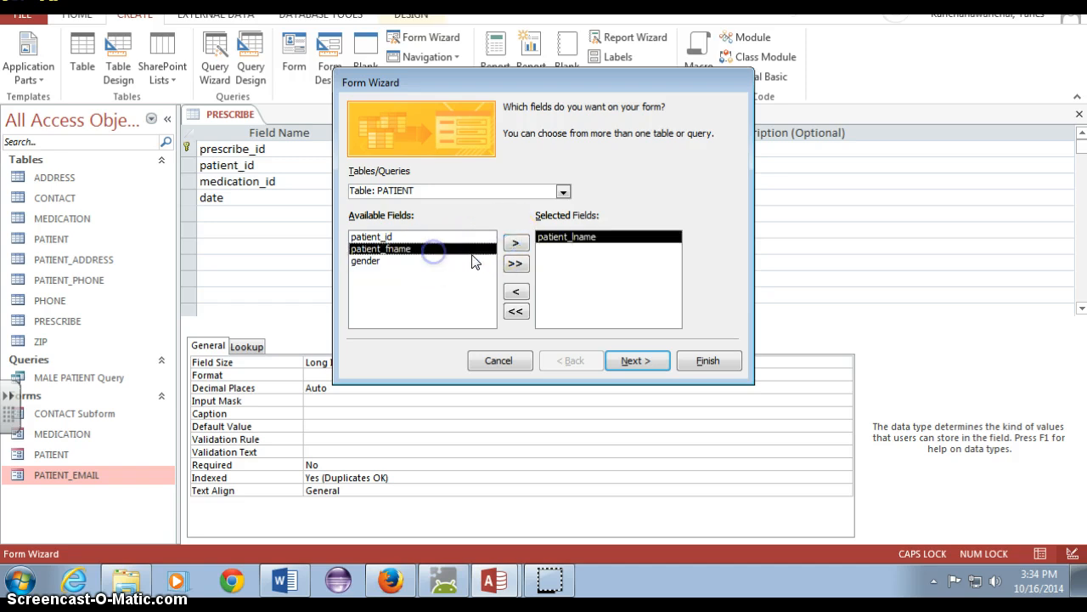
click(513, 244)
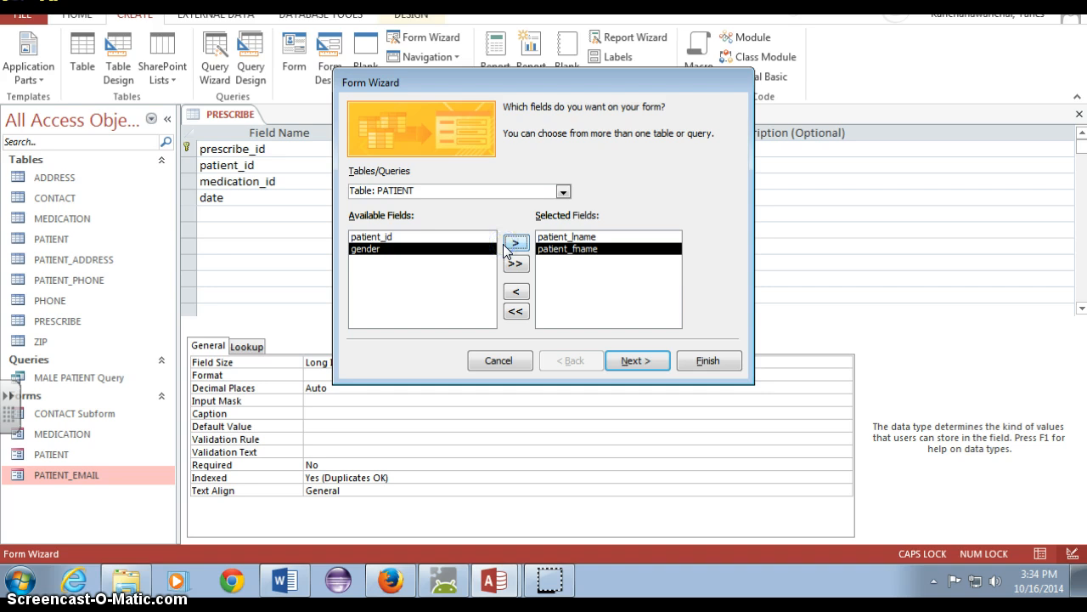
click(453, 238)
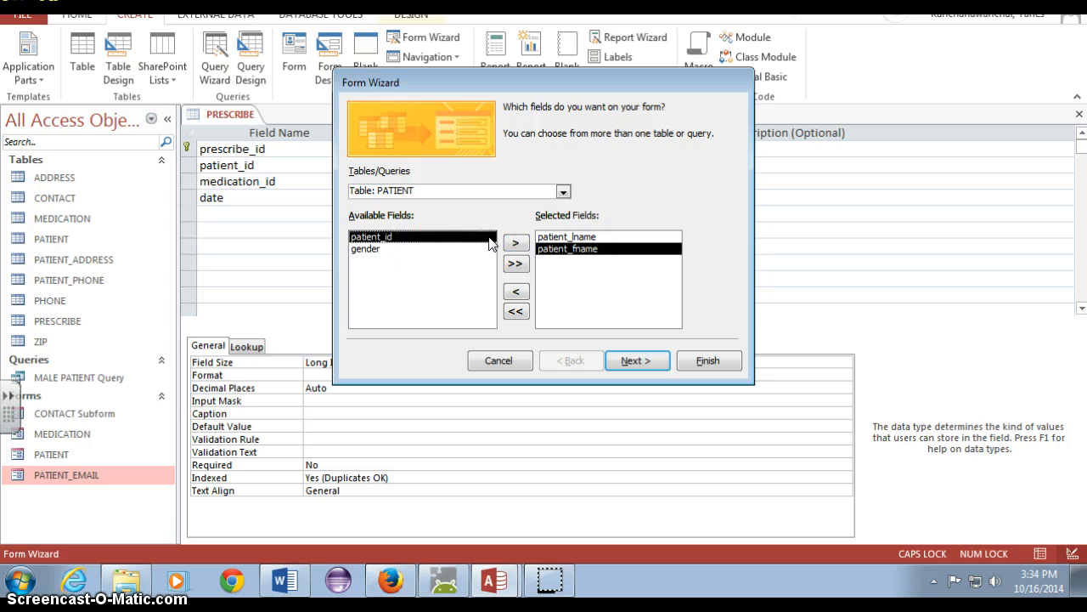
Add patient_id from the PATIENT table to the form's selected fields, placed after patient_fname
click(564, 192)
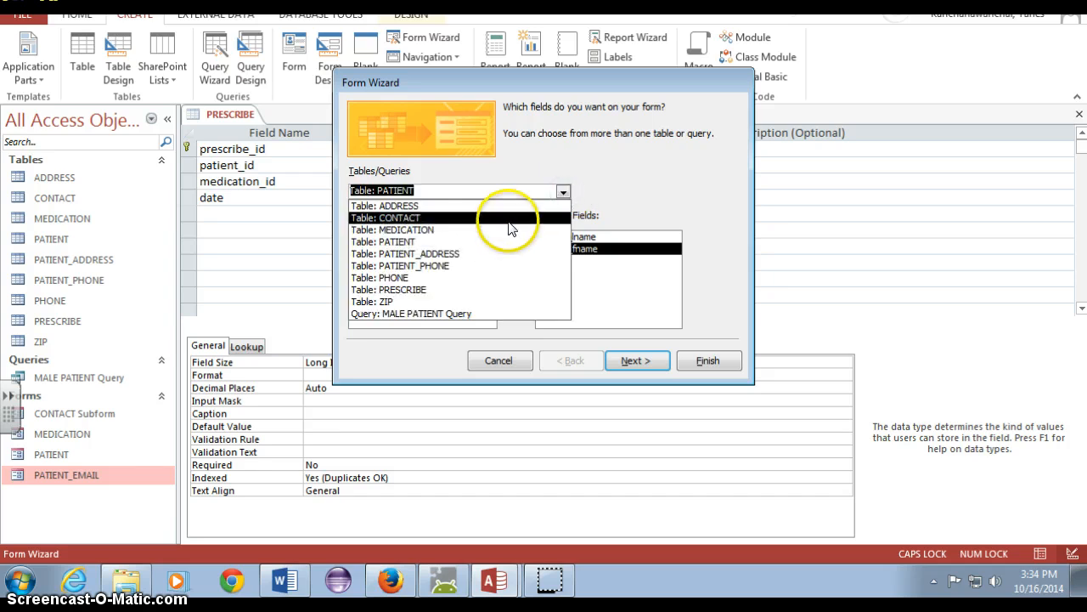
click(607, 182)
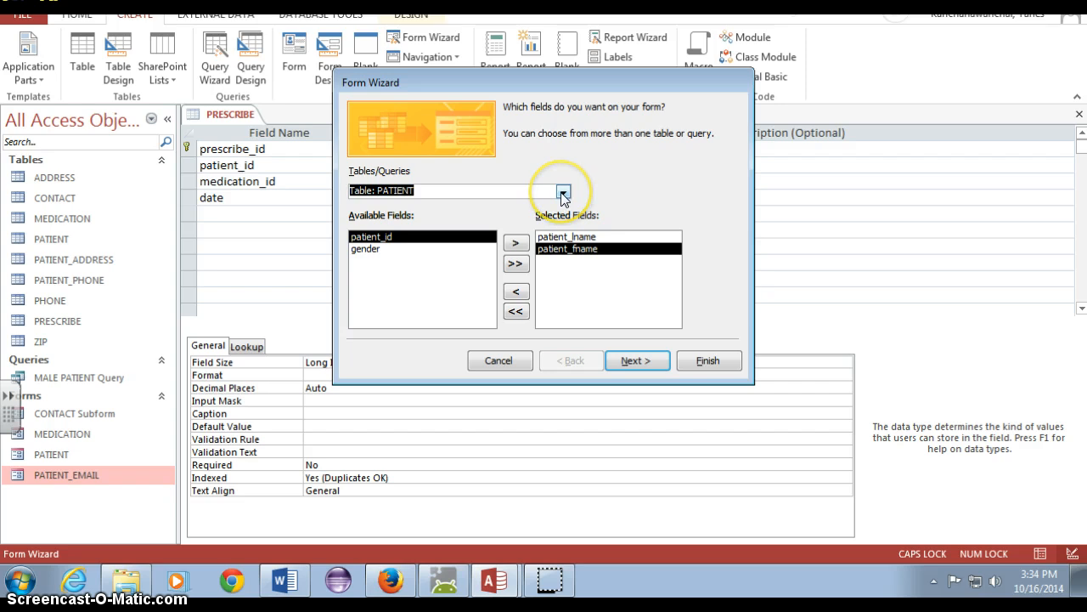
click(515, 245)
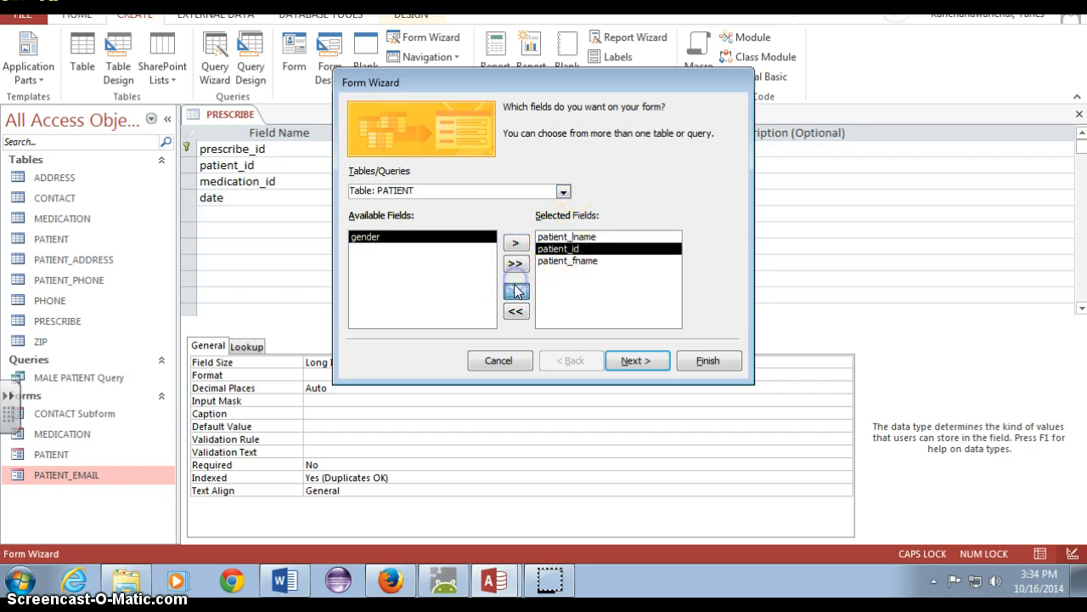
click(518, 291)
click(515, 244)
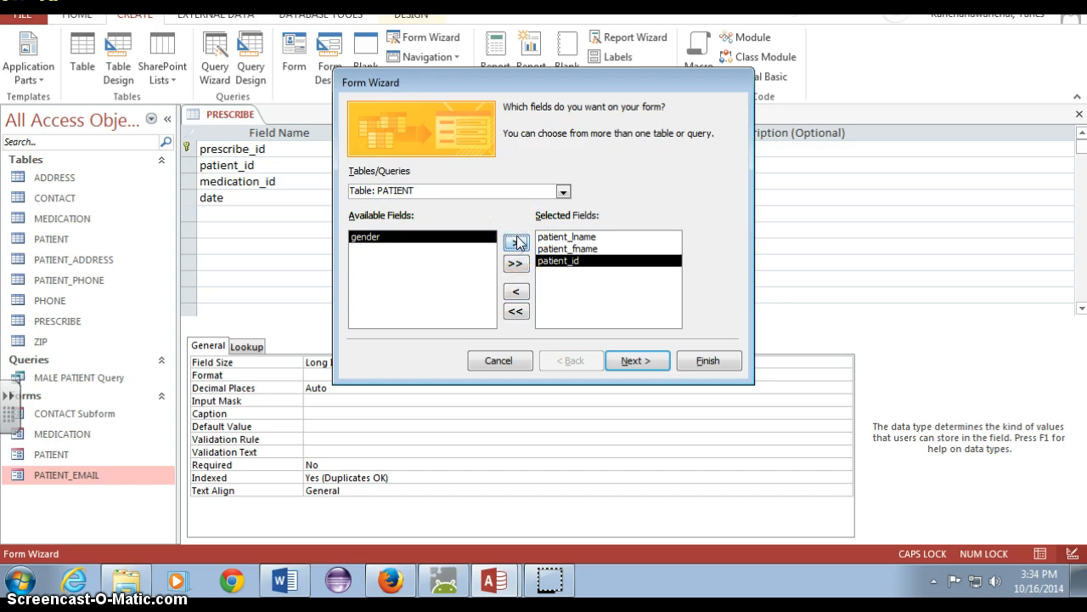
Add medication_id, date and patient_id from the PRESCRIBE table to the form's selected fields
click(563, 191)
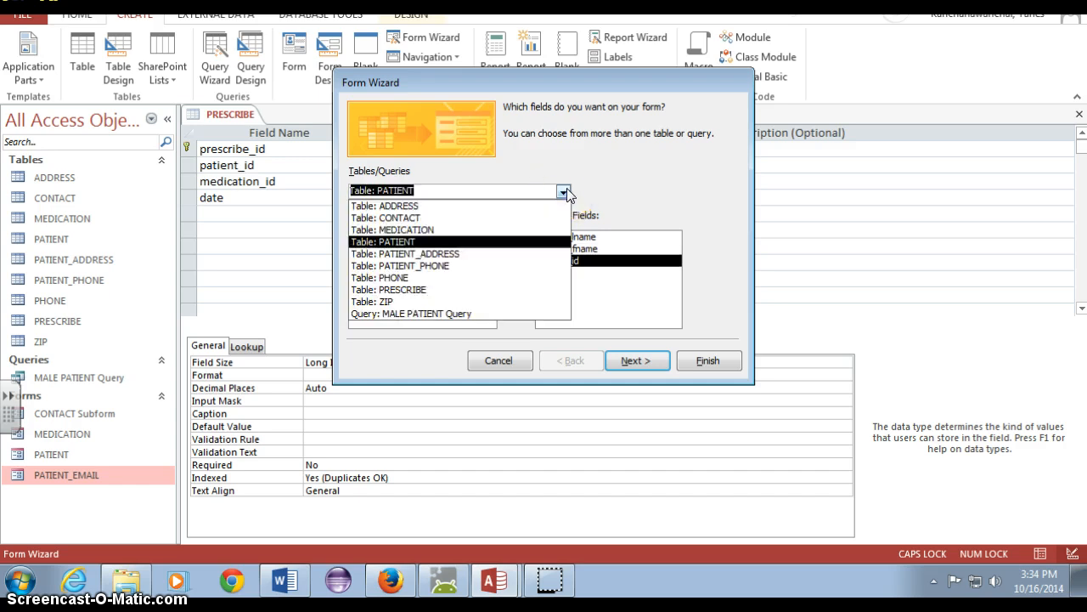
click(621, 199)
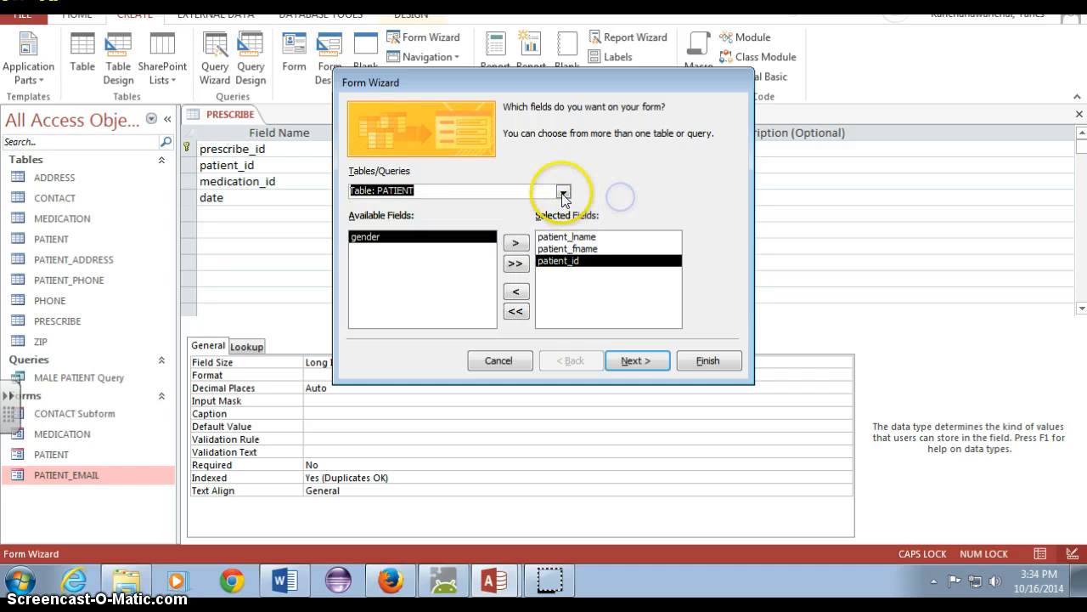
click(563, 194)
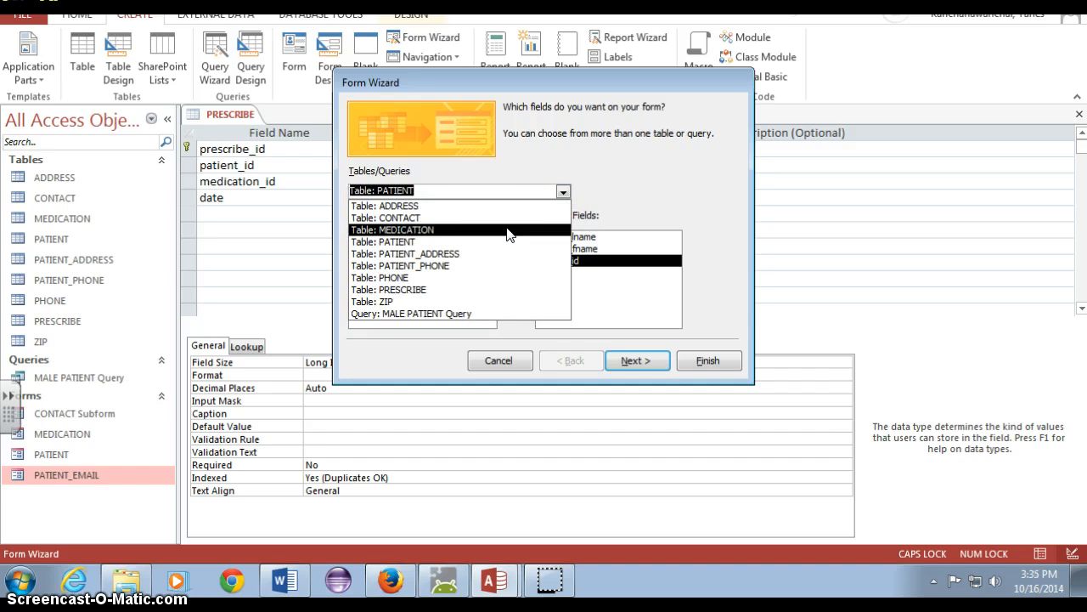
click(451, 289)
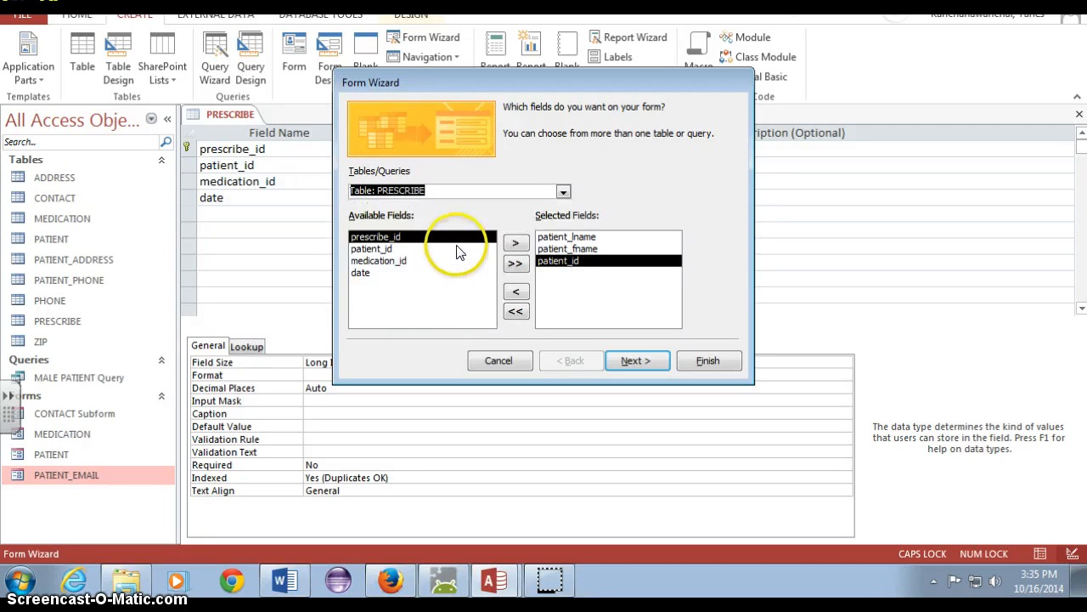
click(446, 248)
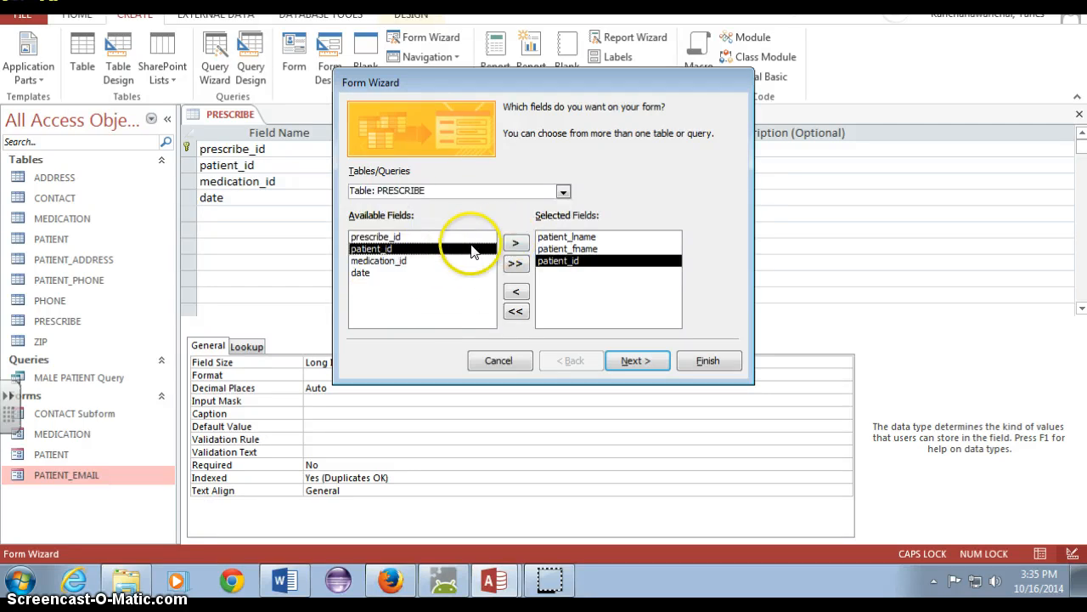
click(512, 246)
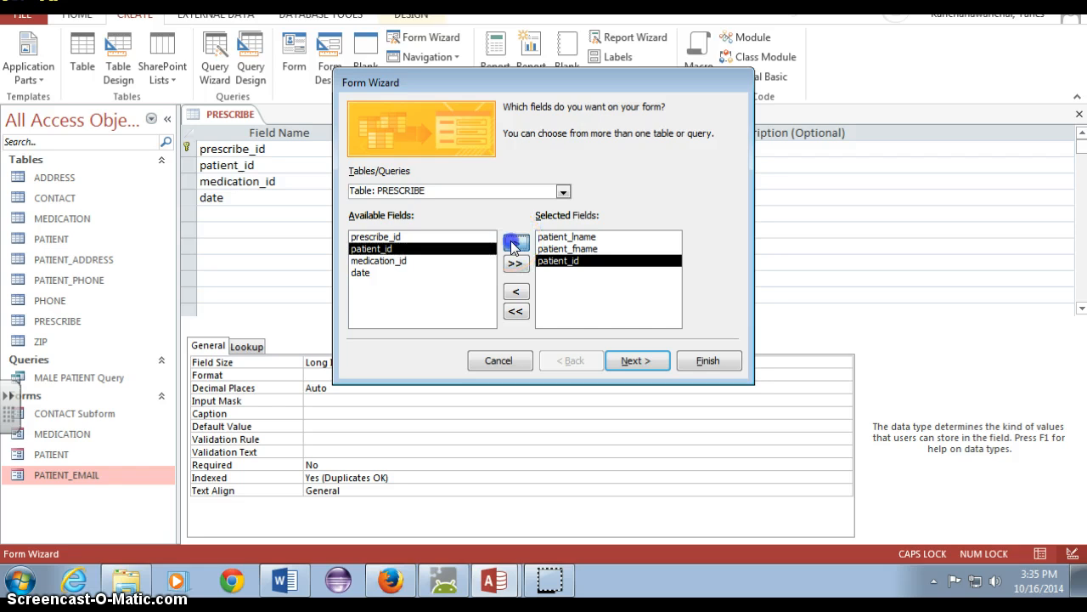
click(431, 262)
click(516, 244)
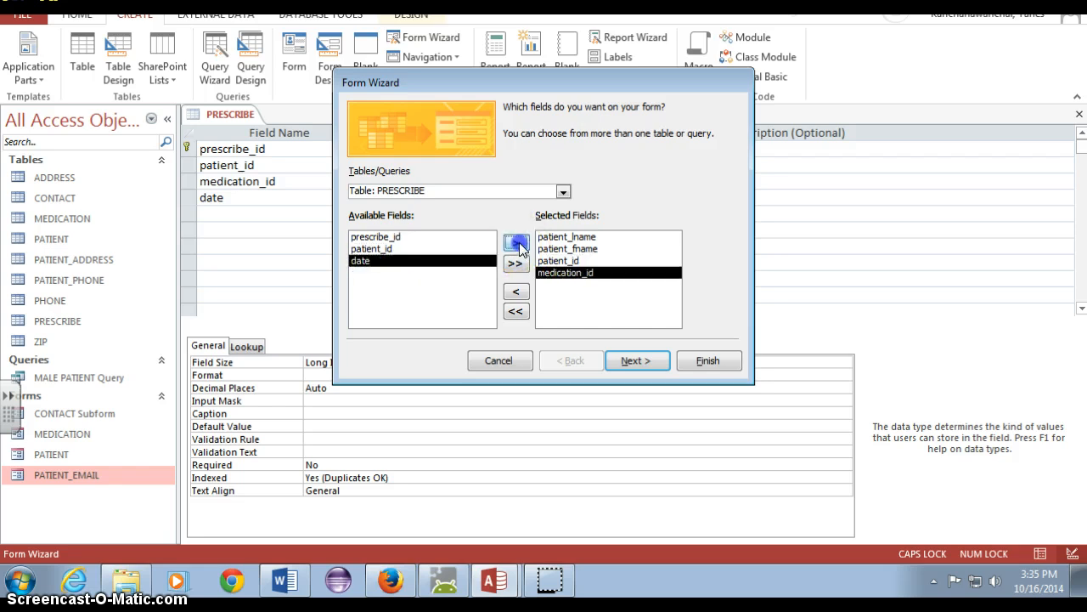
click(518, 244)
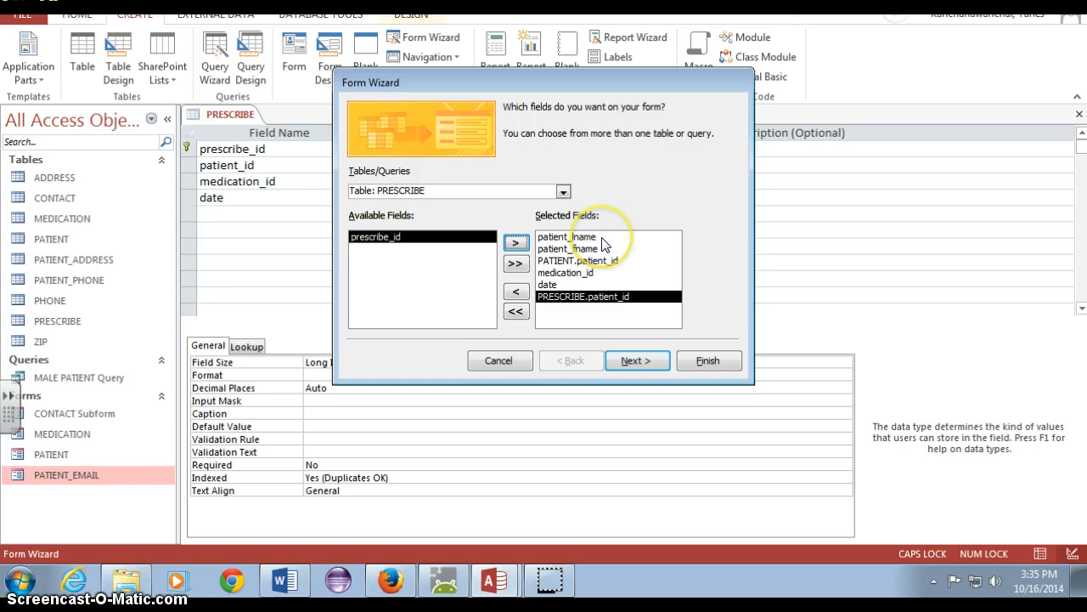
Finish the wizard with data viewed by PATIENT, a datasheet subform, and the form title PRESCRIBE FORM
click(654, 360)
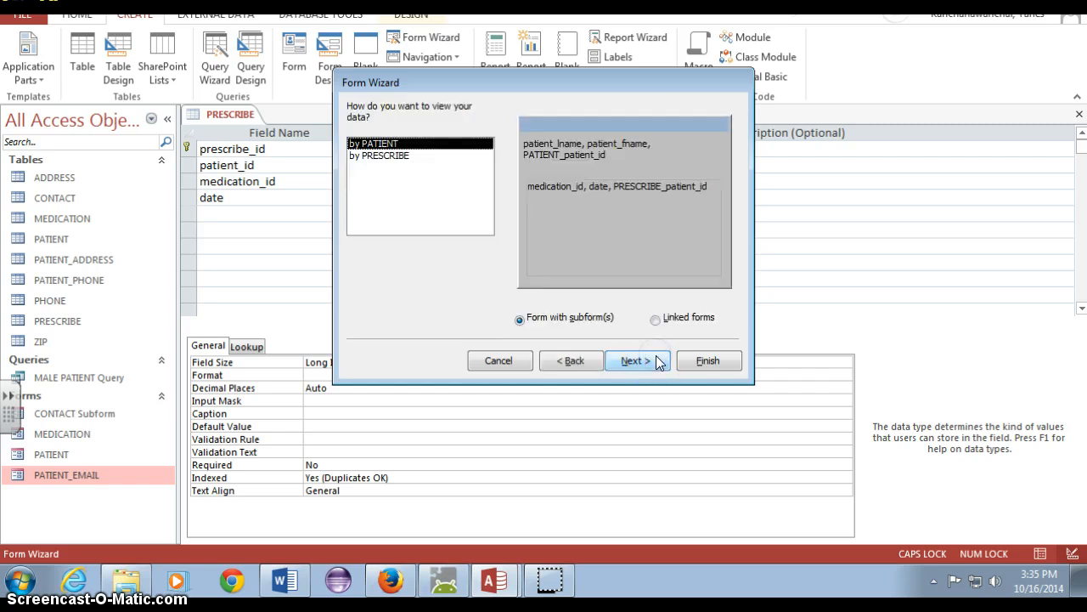
click(692, 363)
click(643, 362)
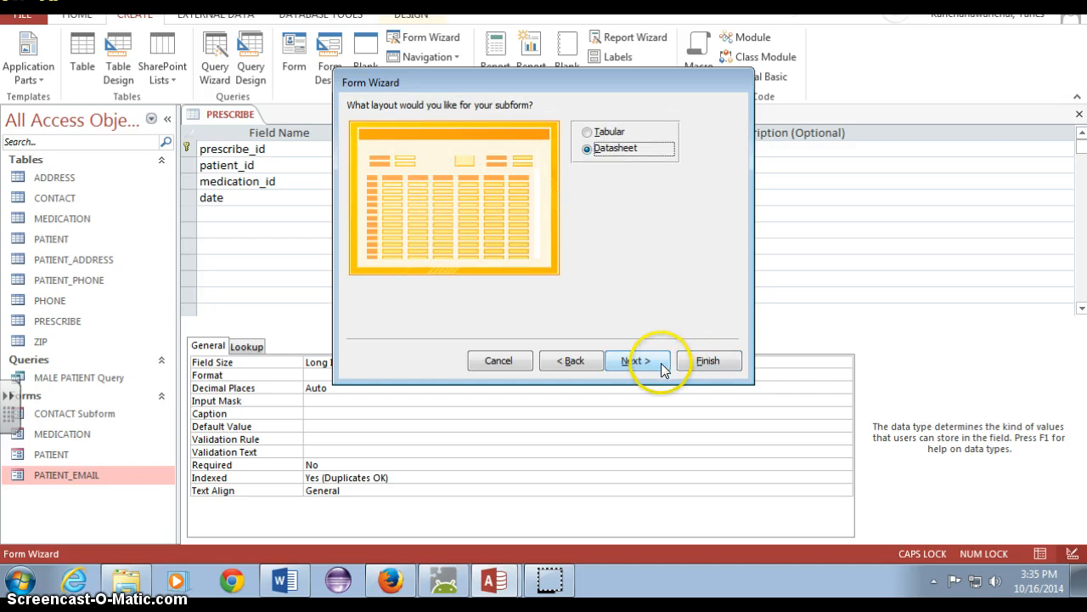
click(661, 363)
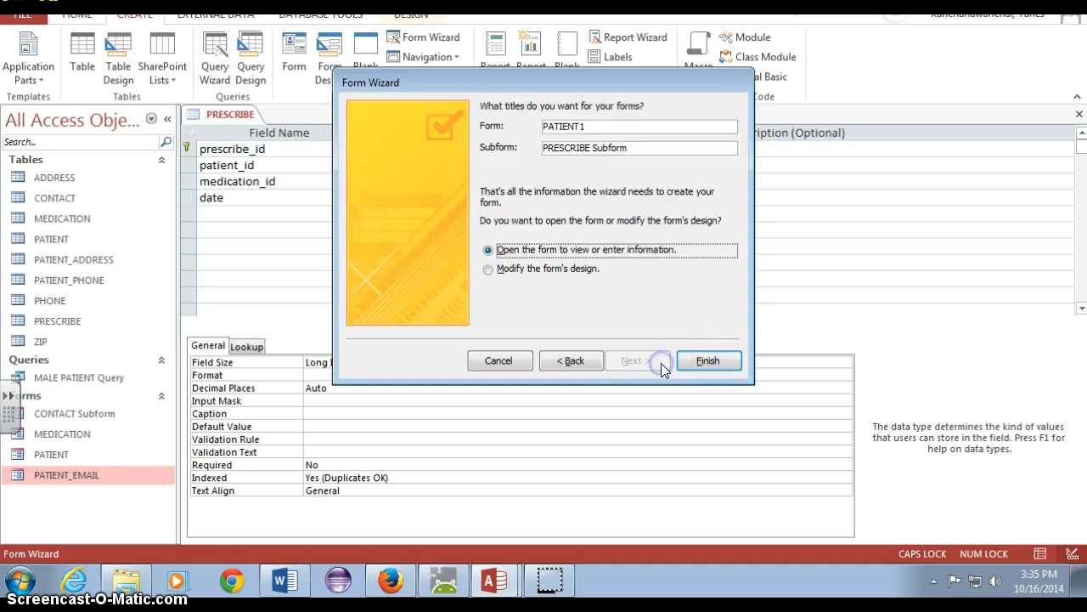
click(633, 128)
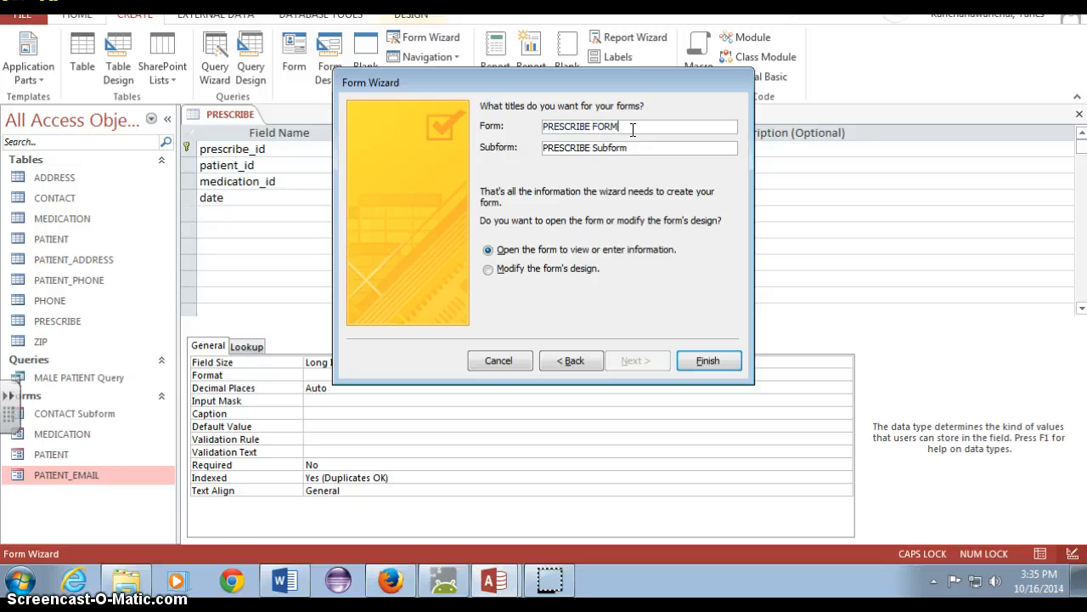
click(720, 374)
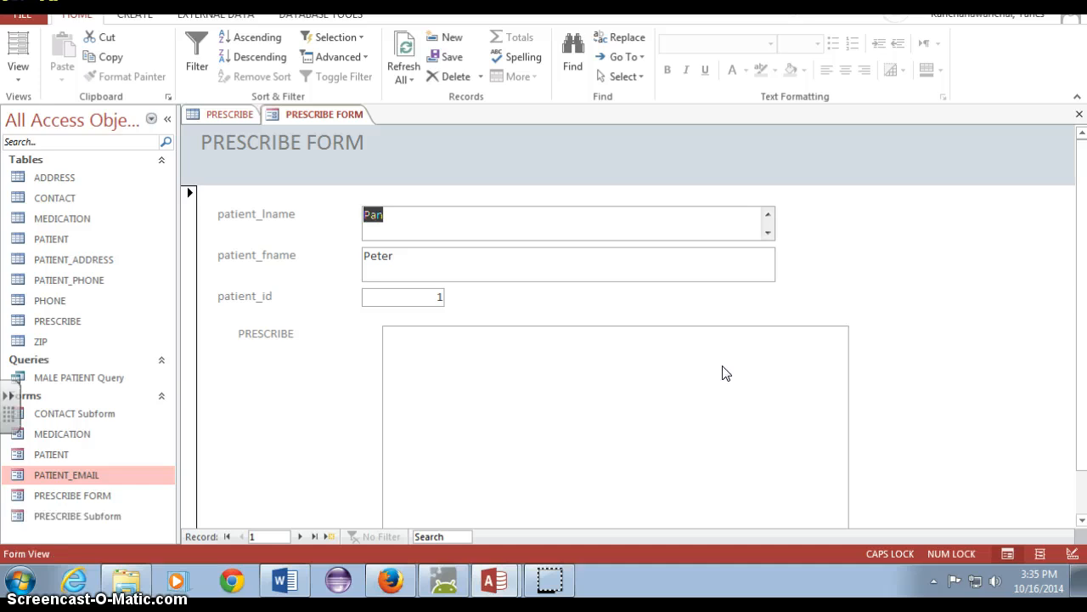
Examine the PRESCRIBE area of PRESCRIBE FORM on the first and a new record, and close the form
scroll(836, 319, down, 2)
click(764, 338)
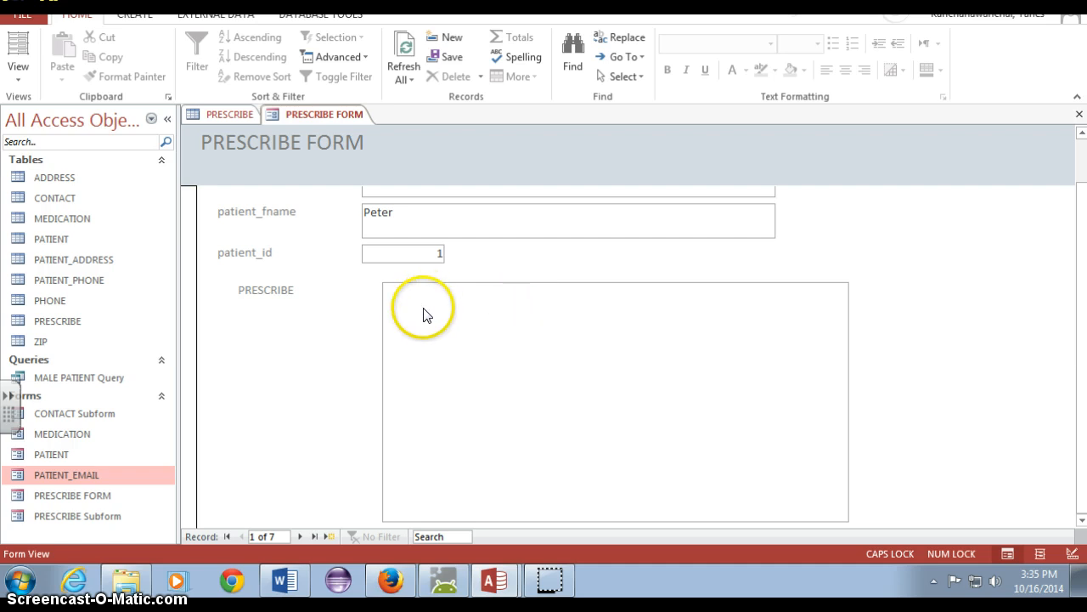
click(328, 536)
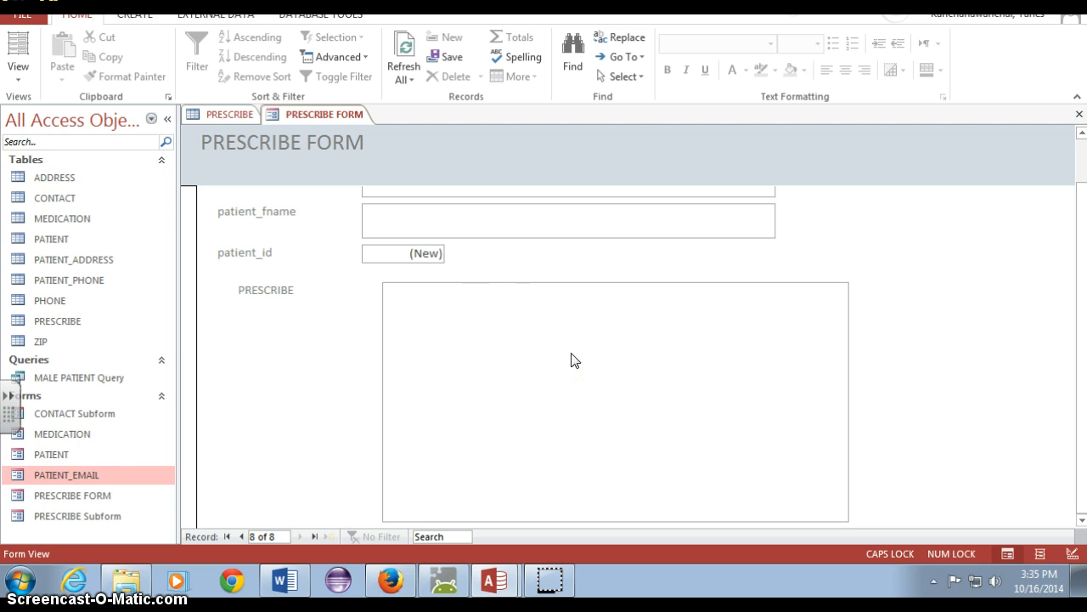
right_click(308, 114)
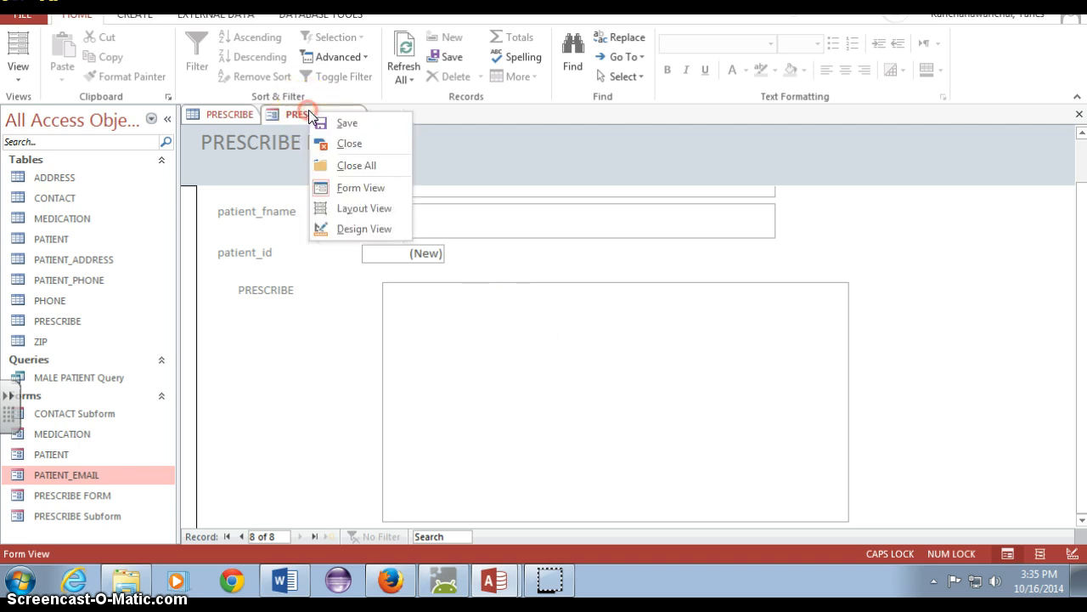
click(349, 144)
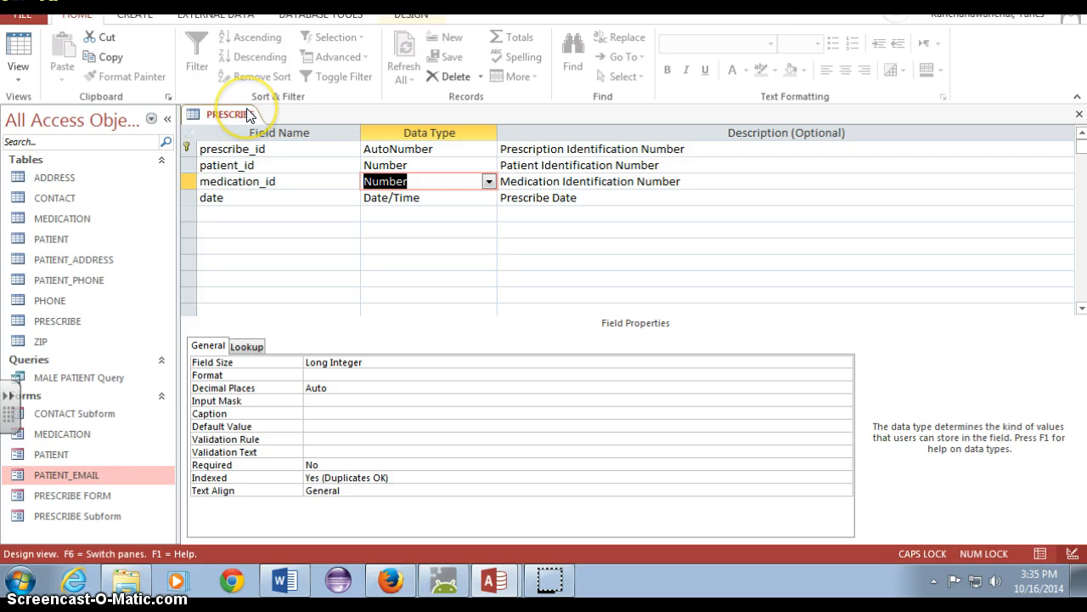
Reopen the PRESCRIBE table as a datasheet and set the first record's patient_id to 1
right_click(250, 115)
click(303, 141)
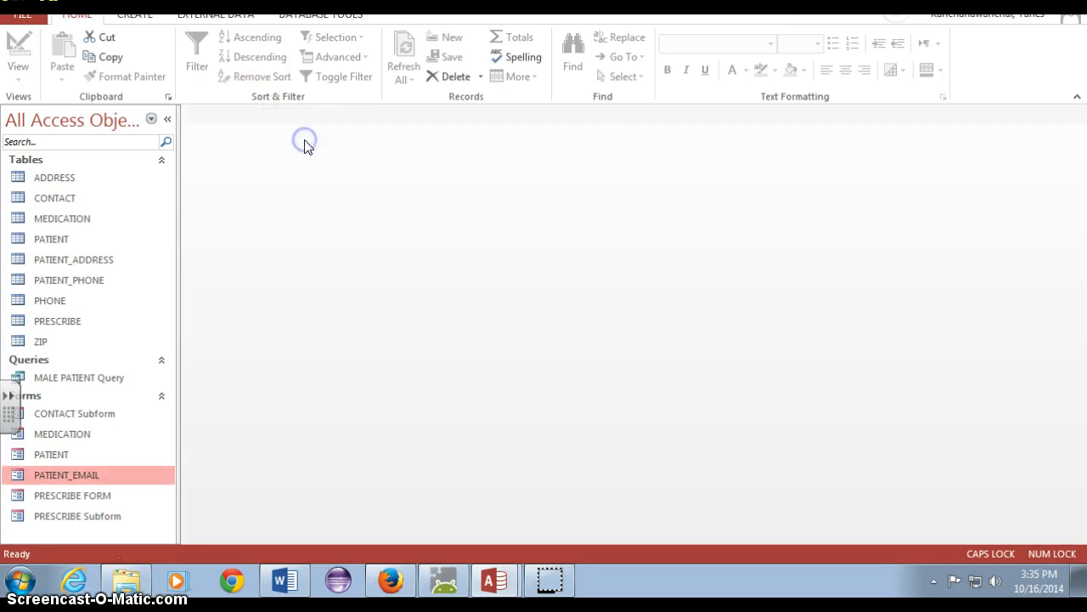
double_click(87, 319)
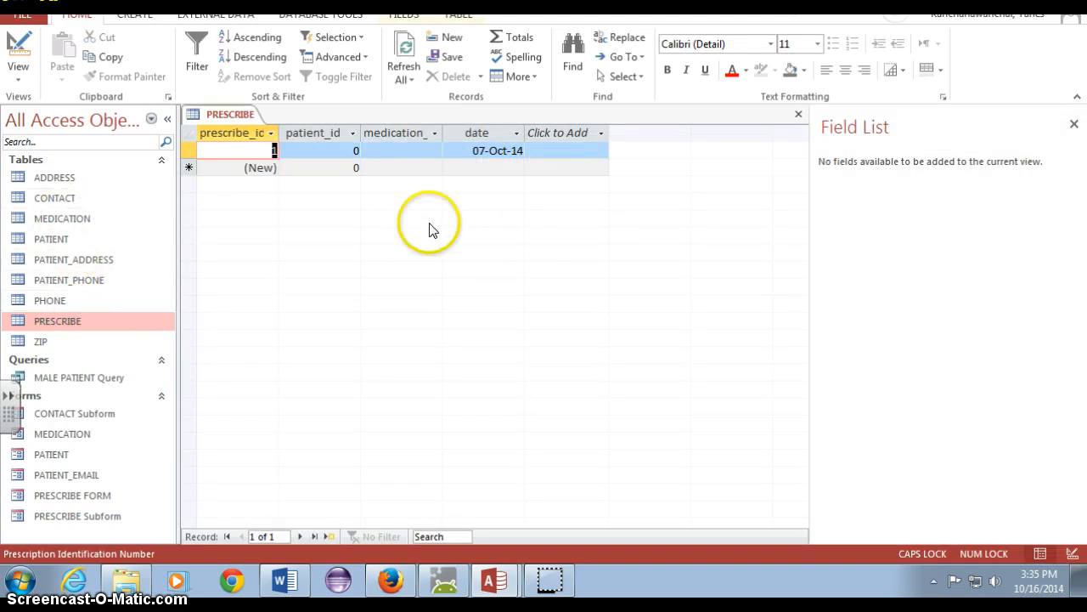
click(434, 152)
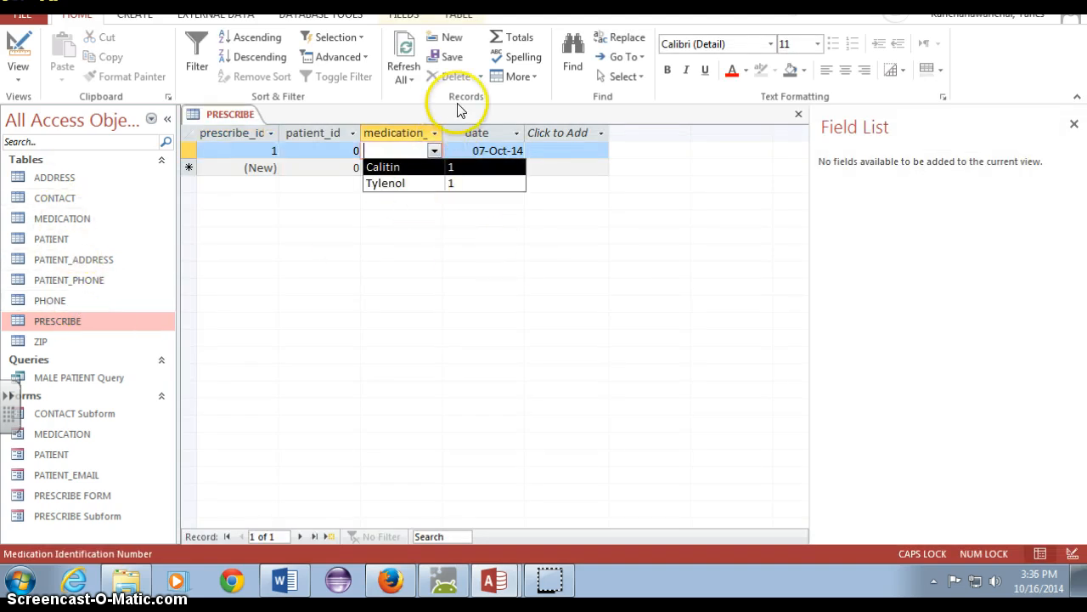
click(439, 118)
click(339, 148)
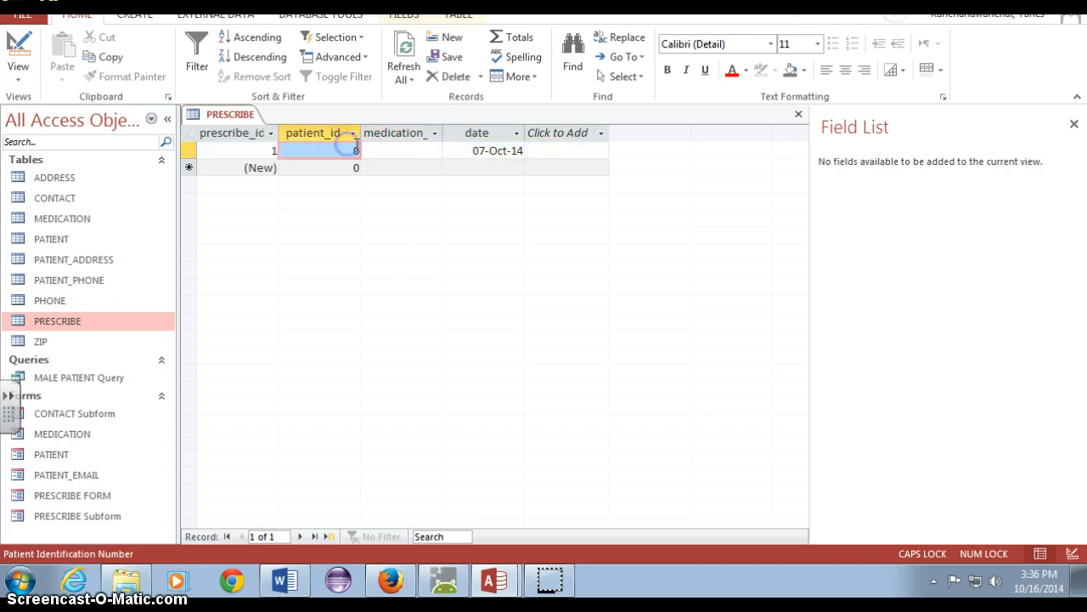
text(1)
click(401, 168)
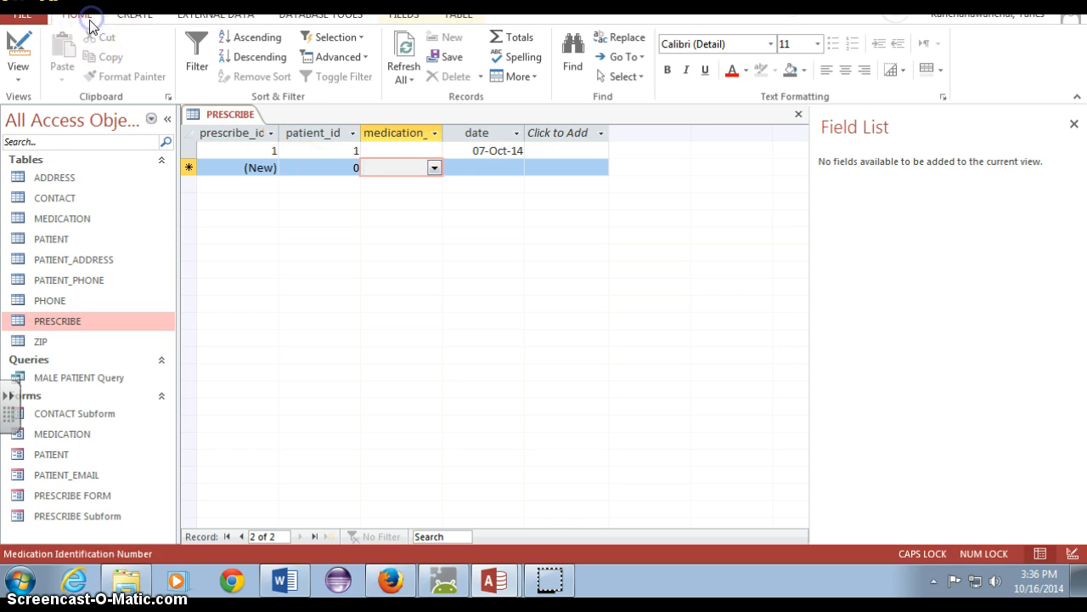
Check the PRESCRIBE table's links in the database relationships and close the relationships view
drag(538, 2, 593, 88)
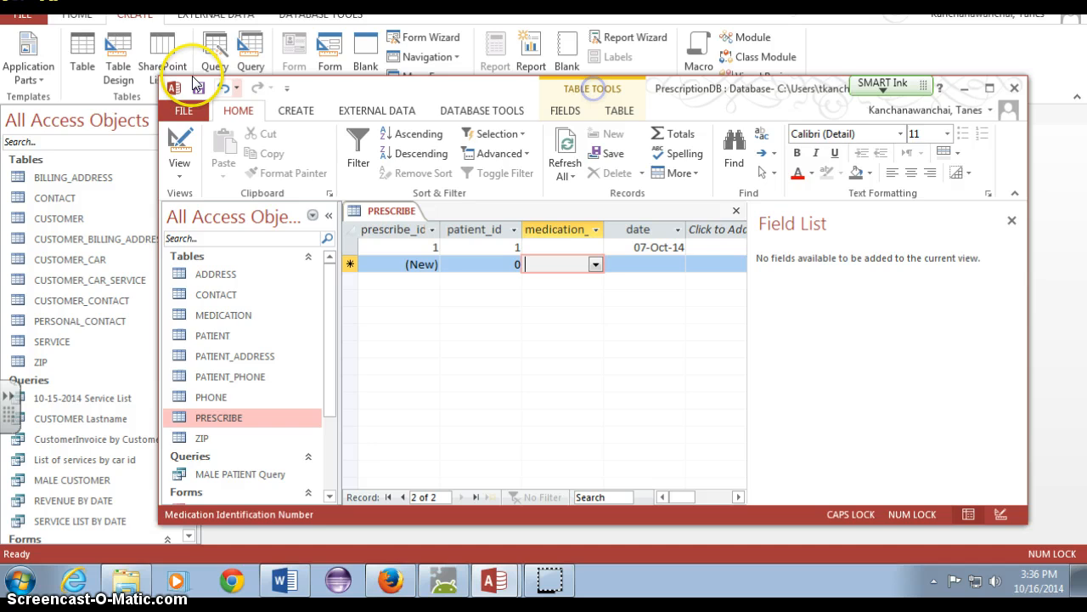
click(990, 87)
click(296, 15)
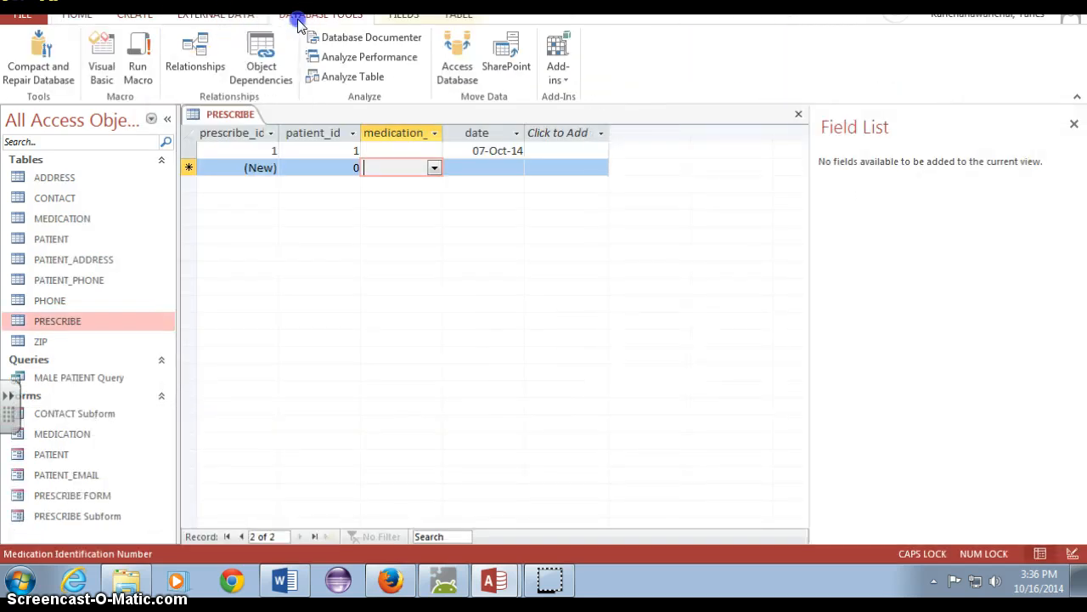
click(195, 41)
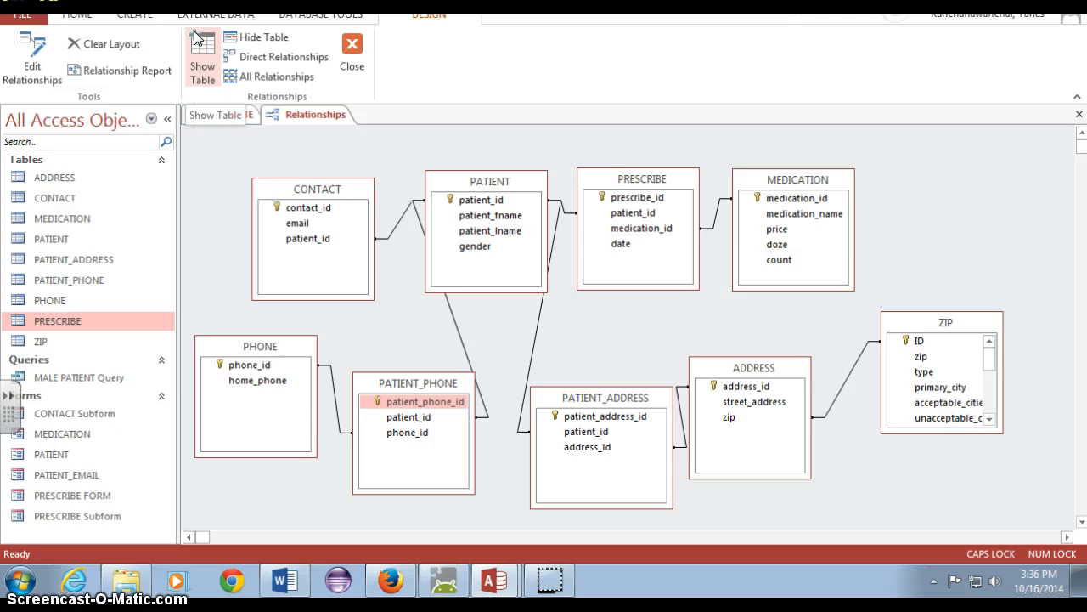
click(351, 46)
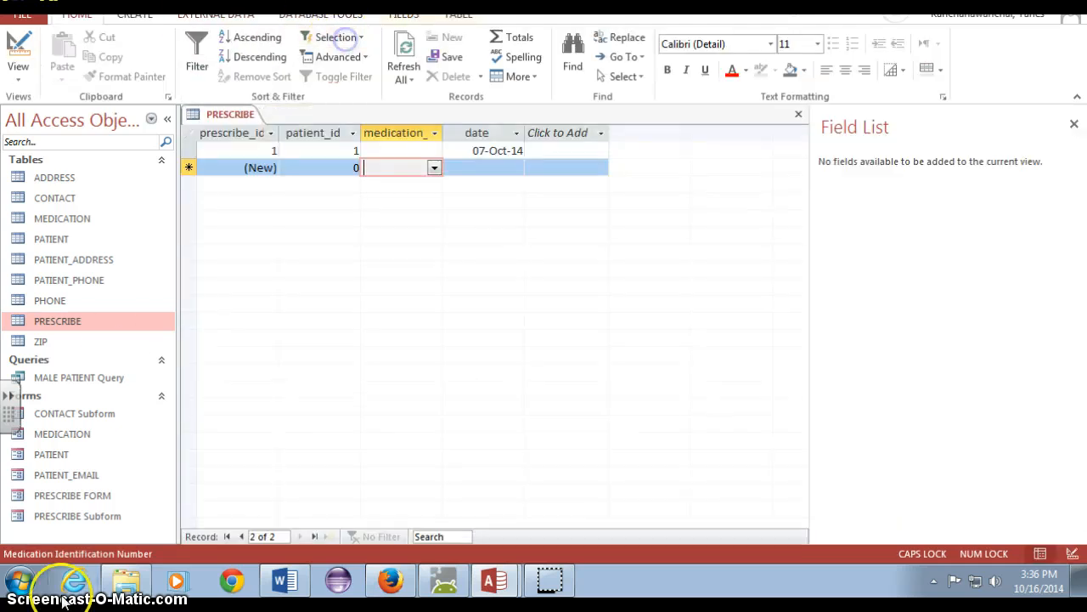
Check the PRESCRIBE table's field data types in its design and return to the datasheet
click(19, 73)
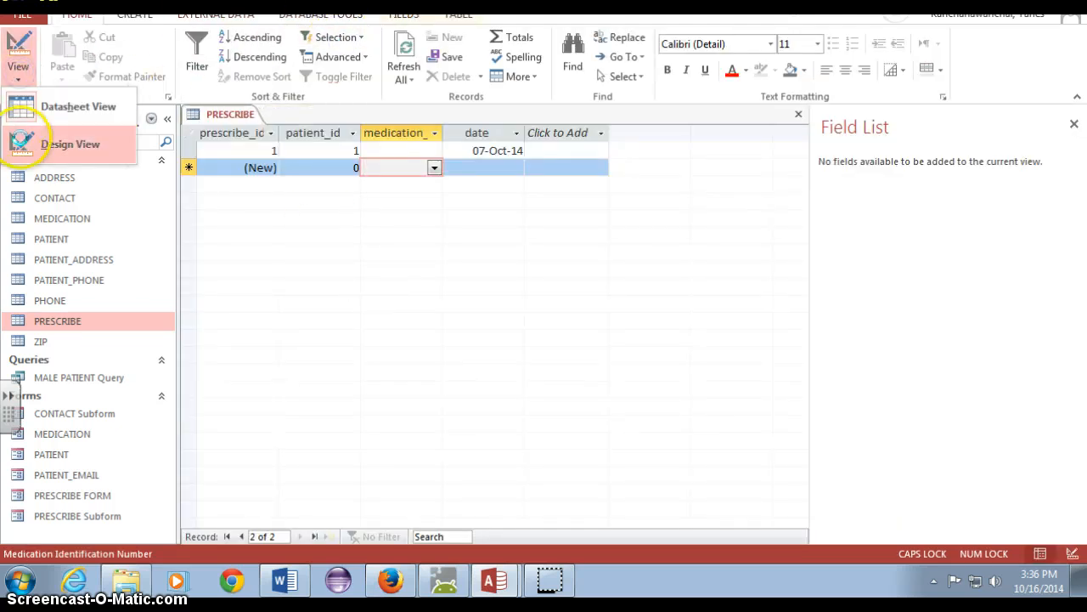
click(25, 144)
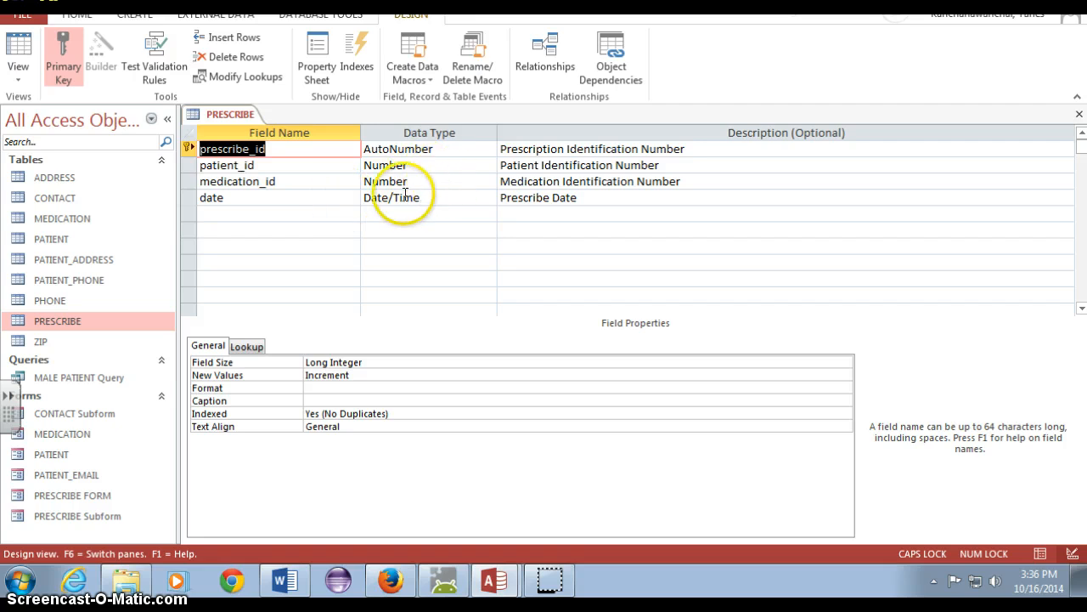
click(19, 73)
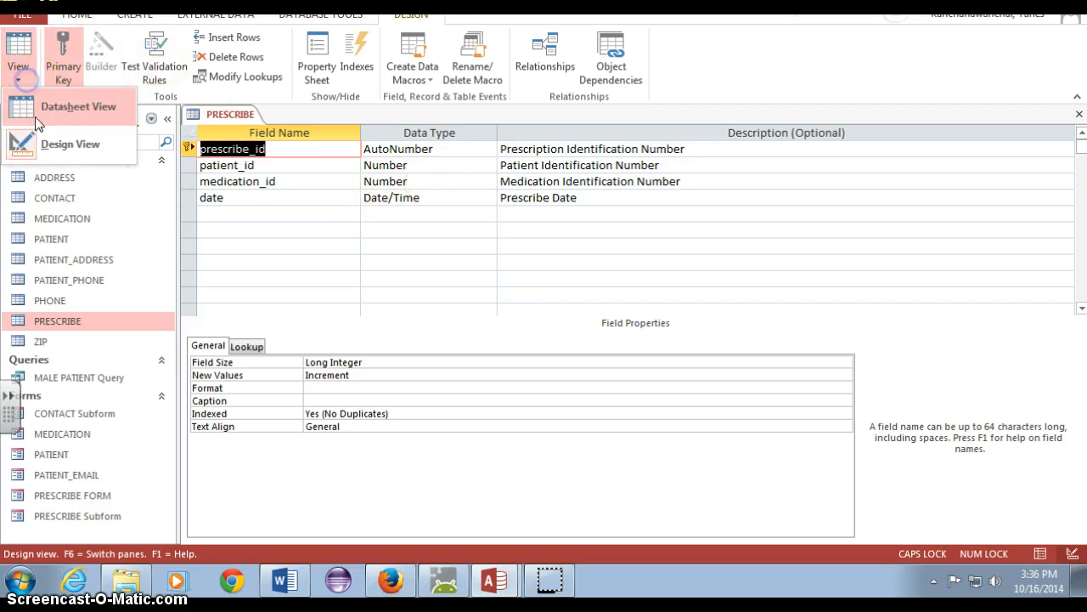
click(38, 123)
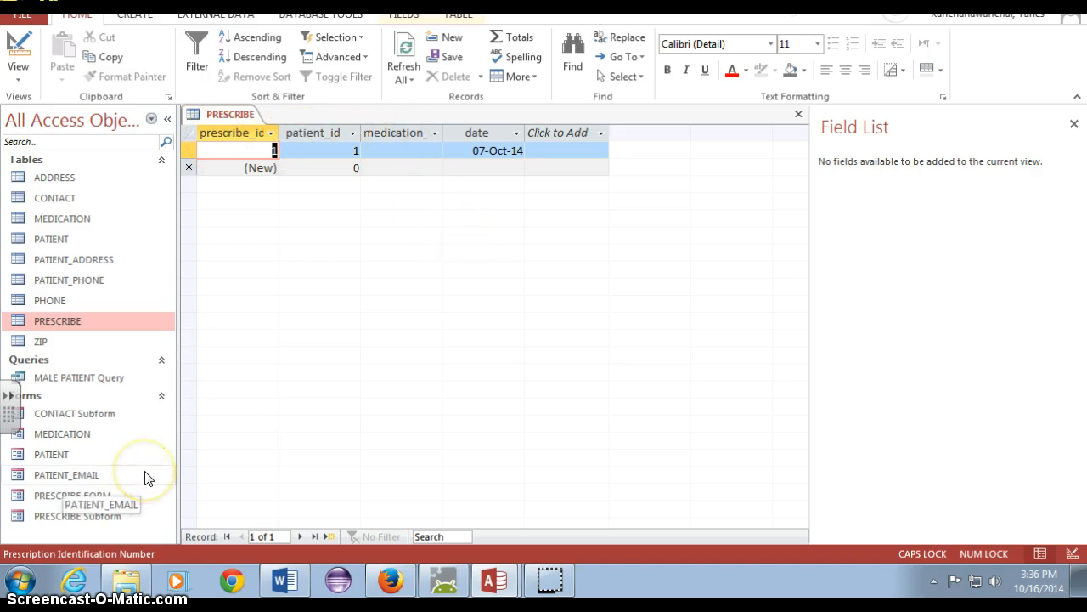
Try to delete PRESCRIBE FORM and PRESCRIBE Subform together
click(128, 496)
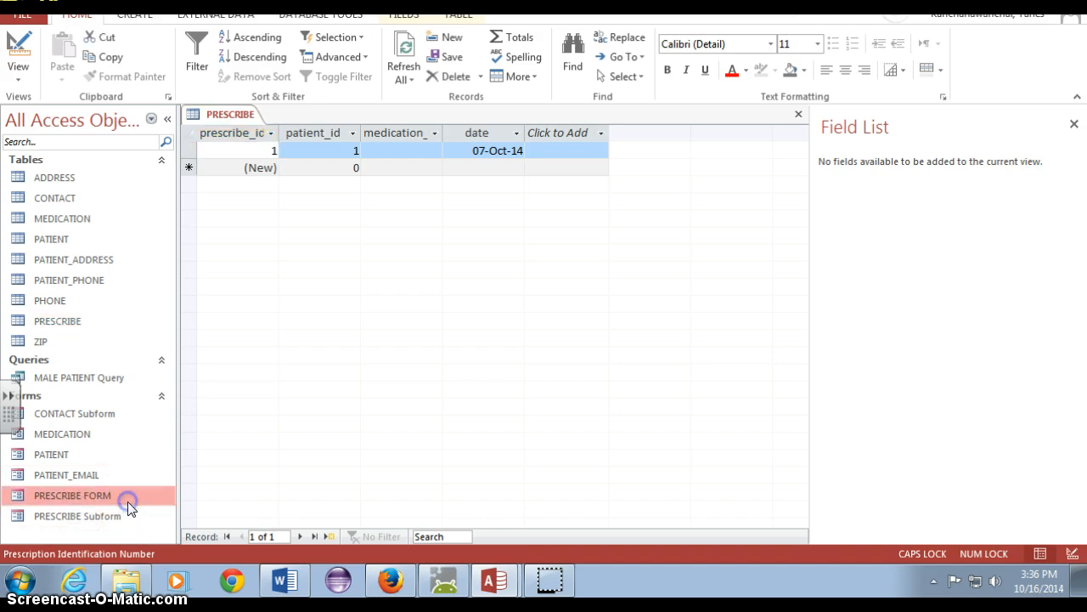
ctrl+click(128, 515)
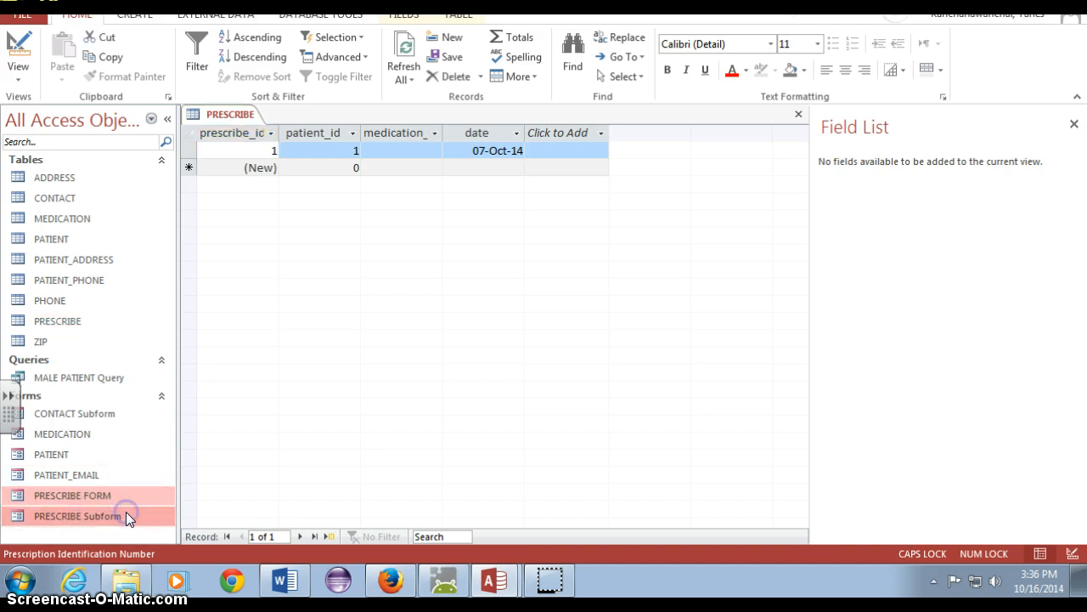
key(Delete)
right_click(126, 511)
Close the PRESCRIBE table datasheet
right_click(215, 133)
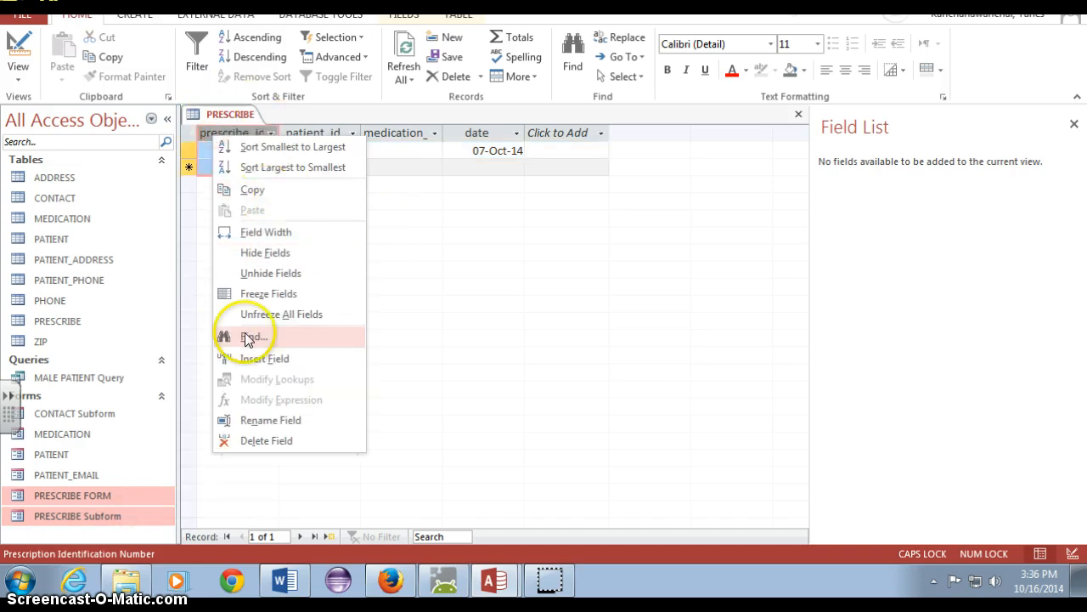
right_click(230, 114)
click(274, 170)
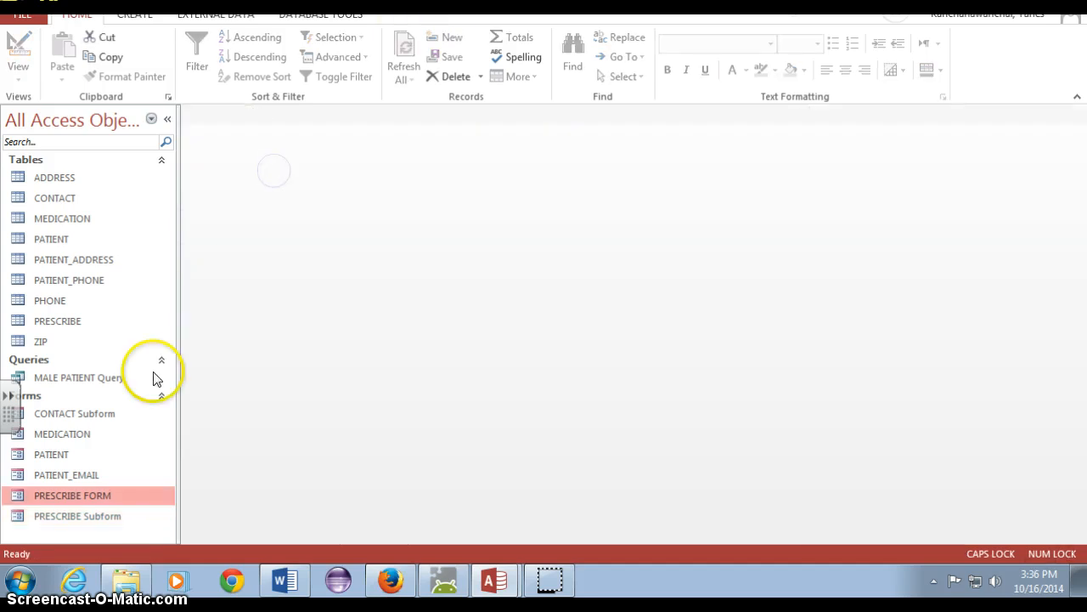
Try once more to delete both PRESCRIBE FORM and PRESCRIBE Subform with the table closed
click(96, 515)
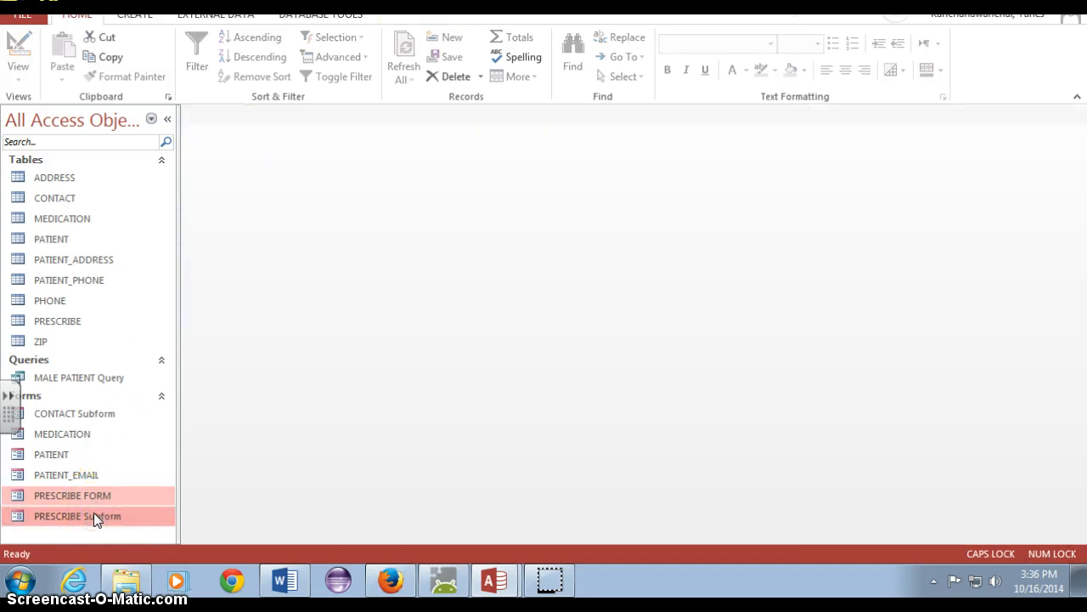
key(Delete)
key(Return)
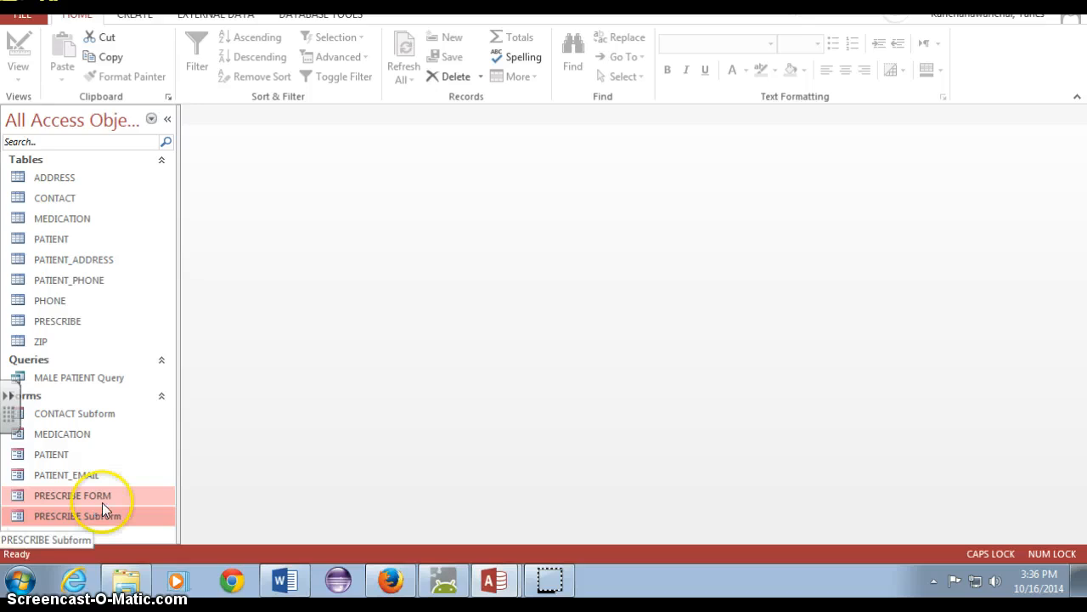
right_click(97, 503)
Open PRESCRIBE FORM and choose Calitin as the medication of the first patient's existing prescription
click(89, 496)
double_click(92, 497)
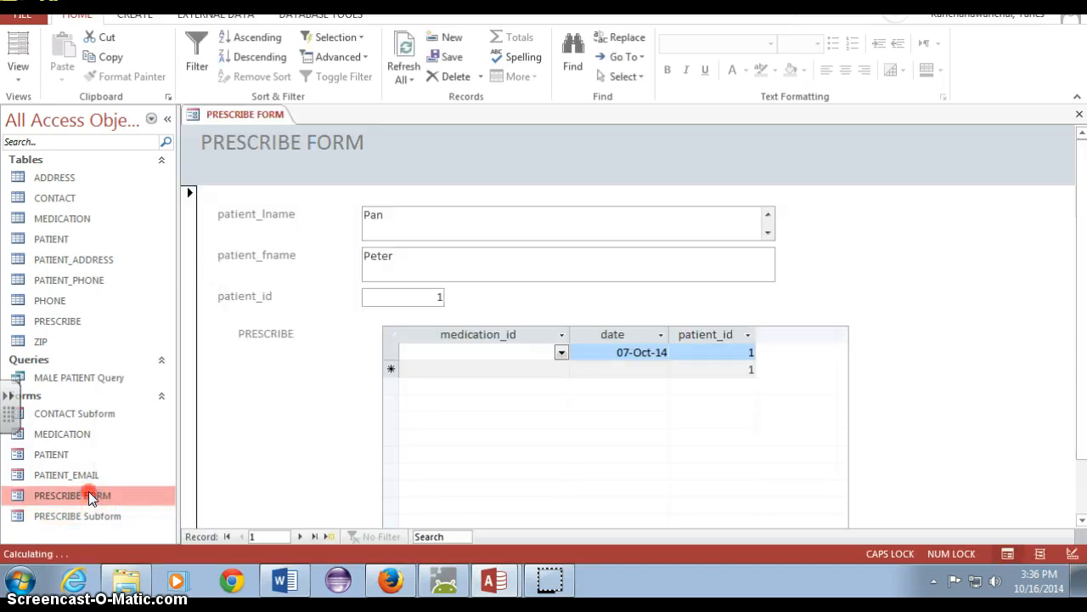
right_click(91, 497)
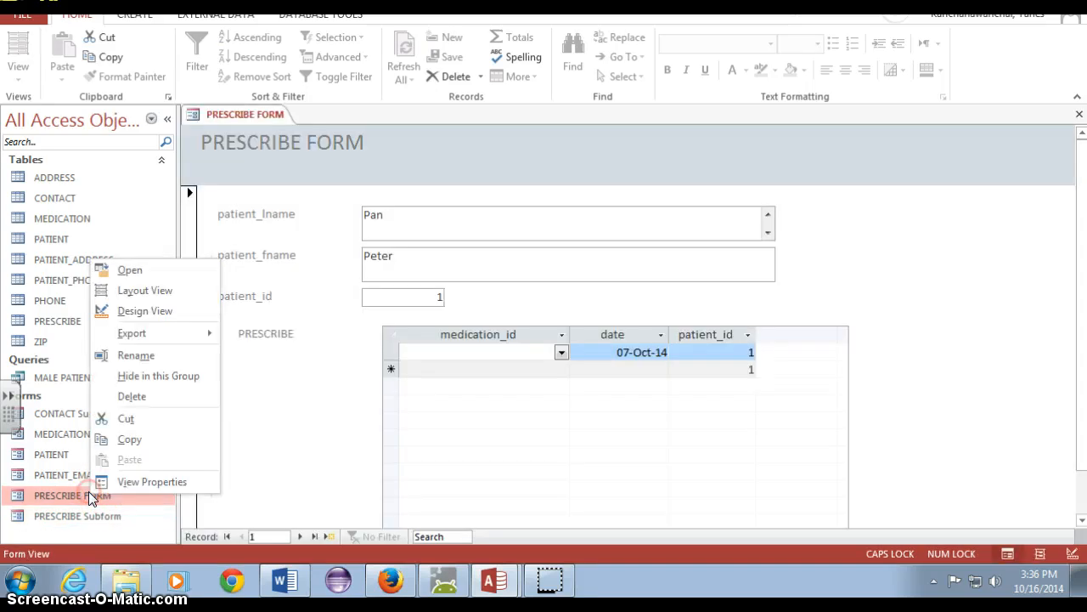
click(797, 272)
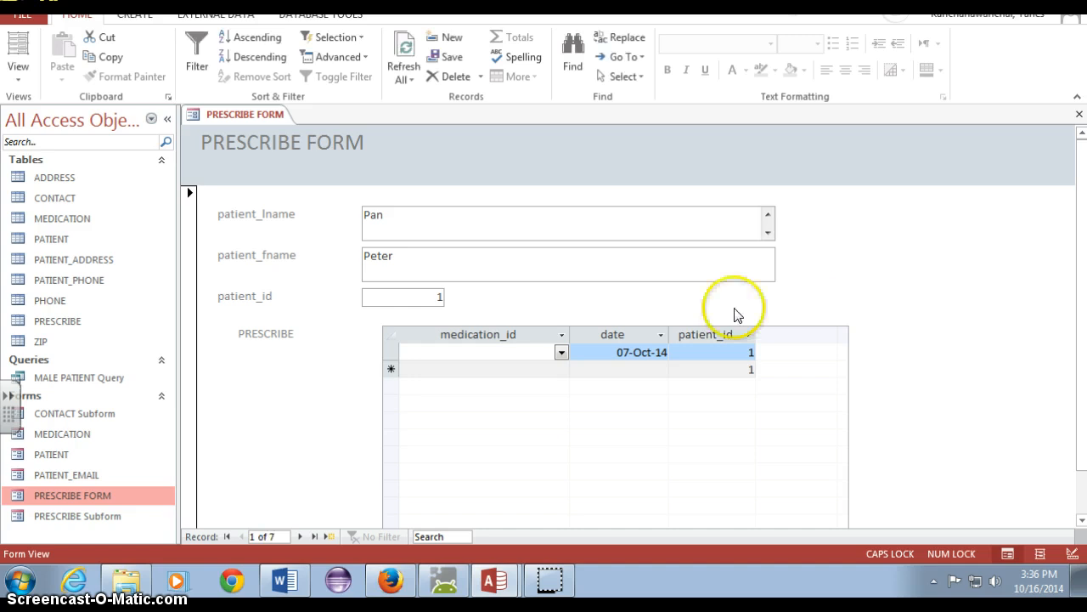
click(561, 352)
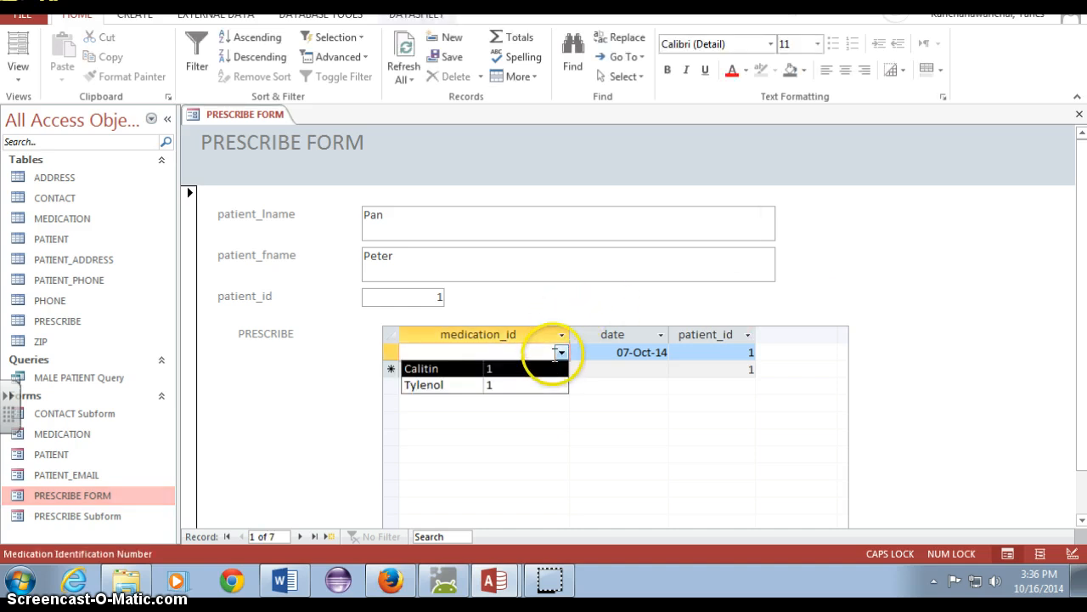
click(539, 368)
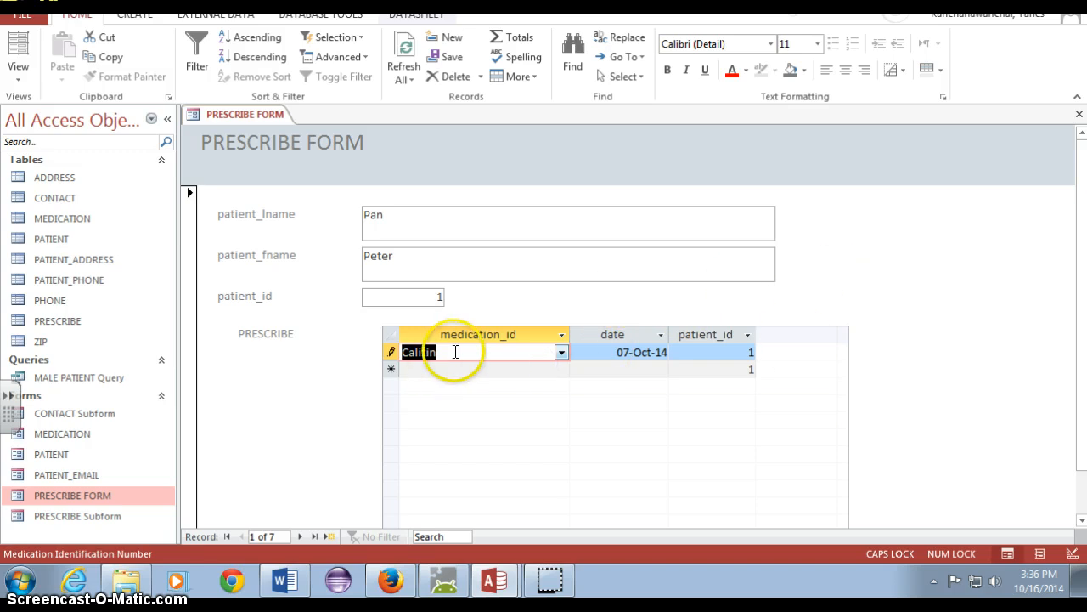
Add a second prescription for the same patient in the PRESCRIBE subform, with medication Tylenol and date 15-Oct-14
click(568, 367)
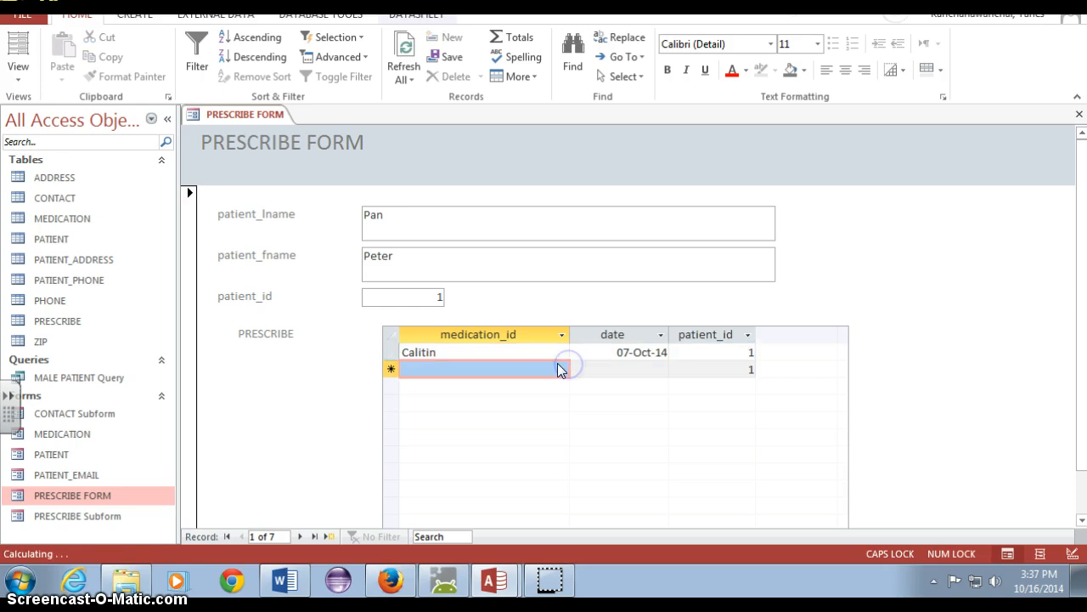
click(560, 367)
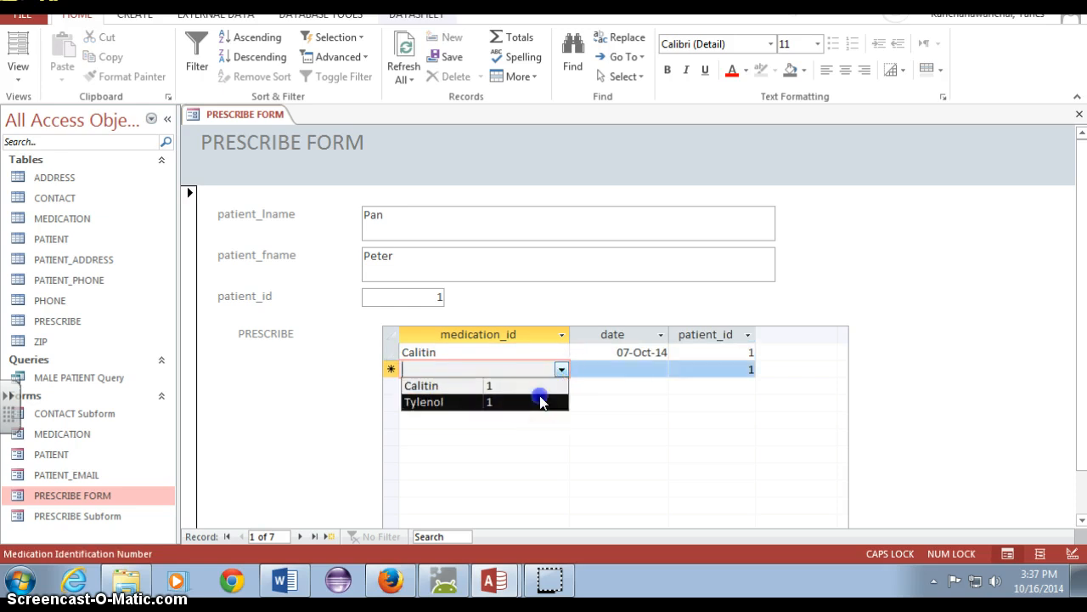
click(539, 401)
click(649, 371)
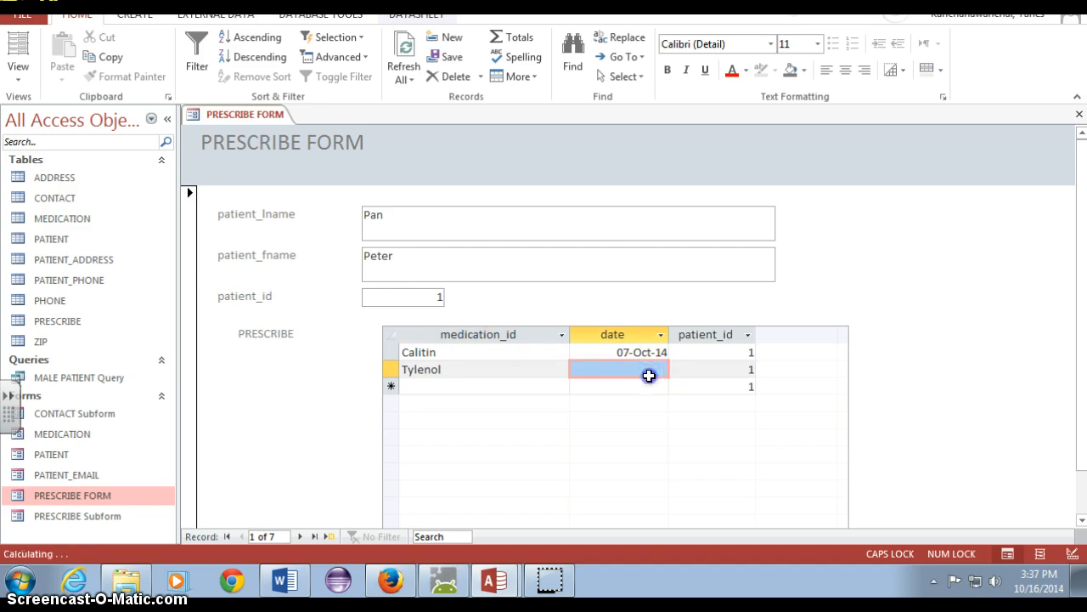
click(661, 367)
click(677, 368)
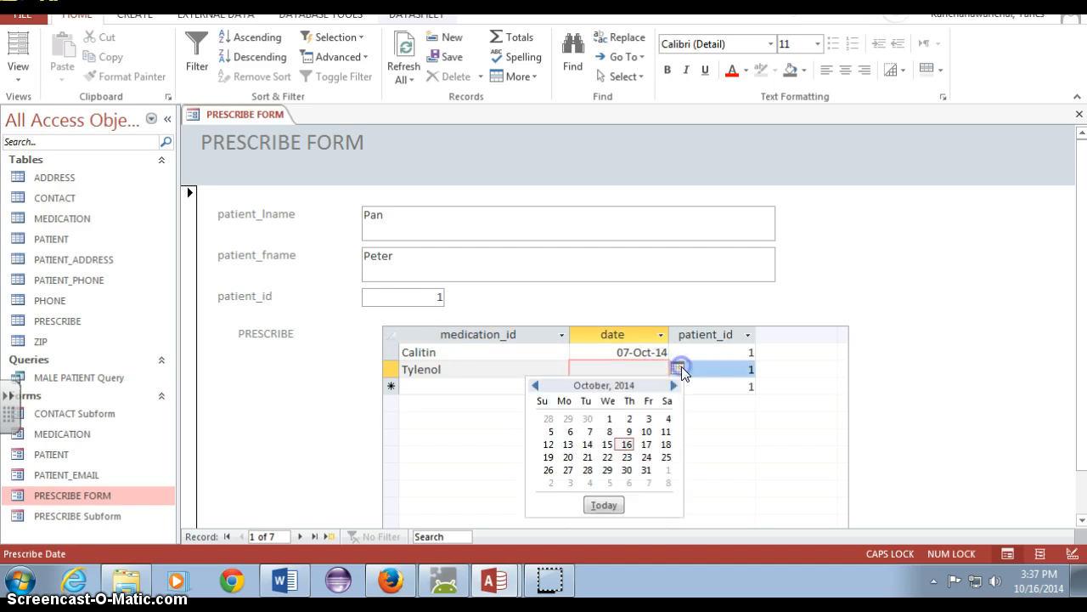
click(607, 444)
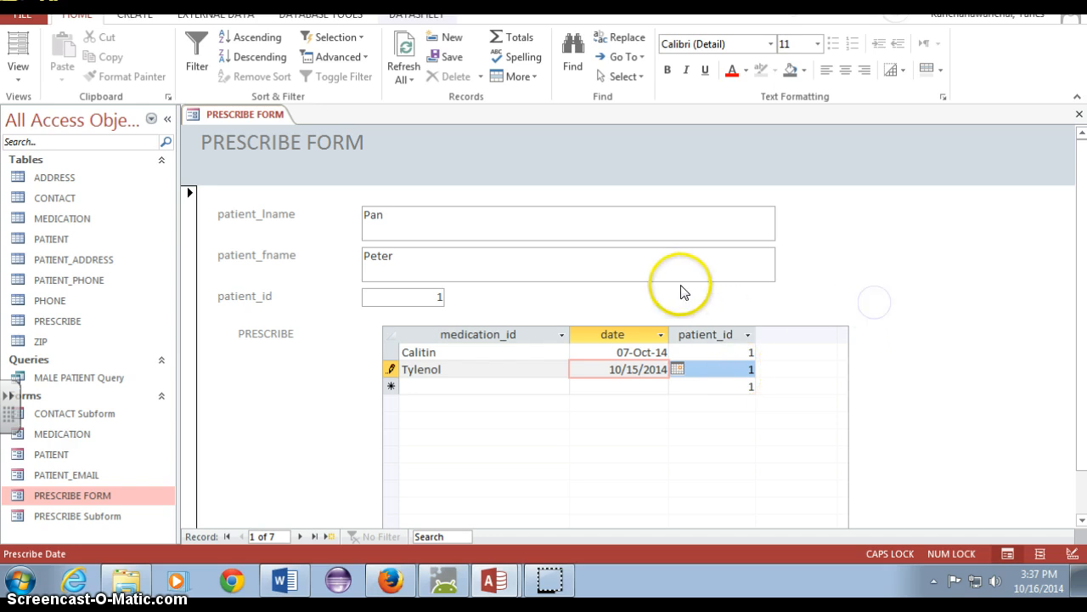
Switch the form to Layout View and hide the patient_id column in the PRESCRIBE subform
click(707, 328)
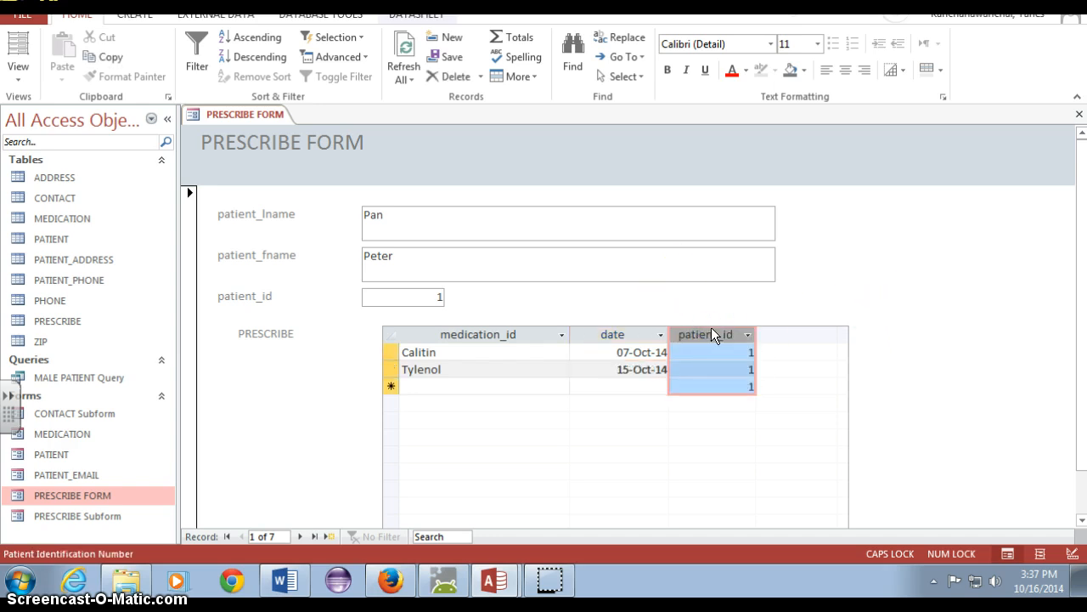
click(18, 70)
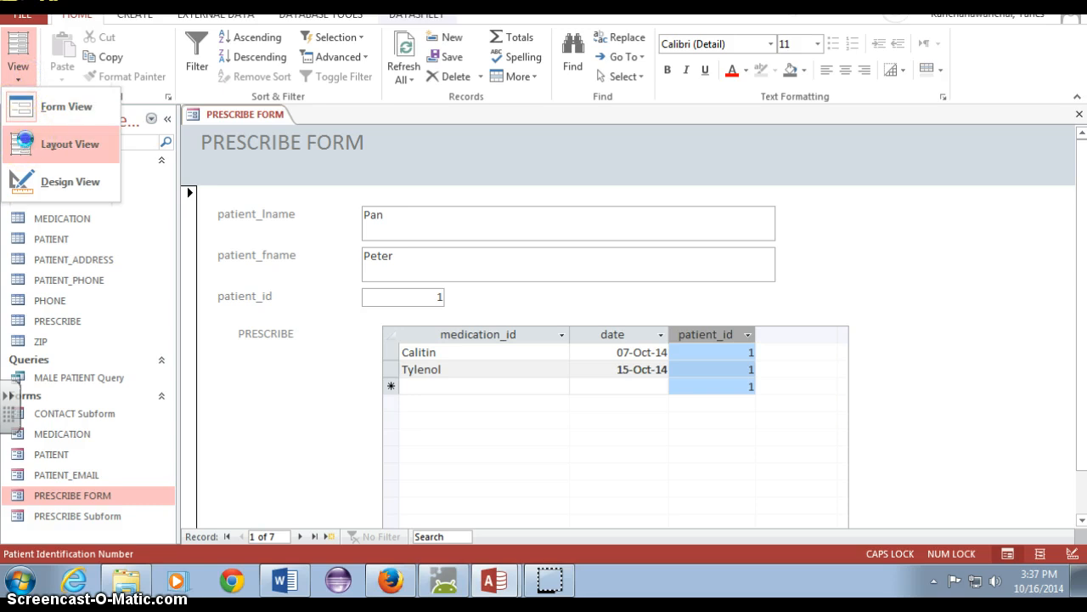
click(70, 145)
right_click(701, 334)
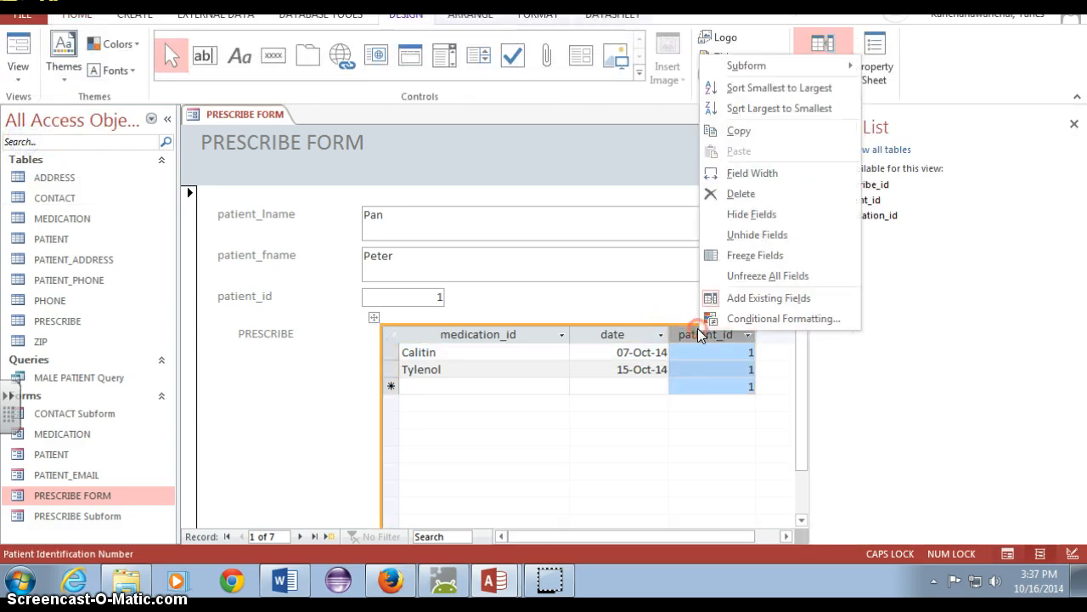
click(751, 215)
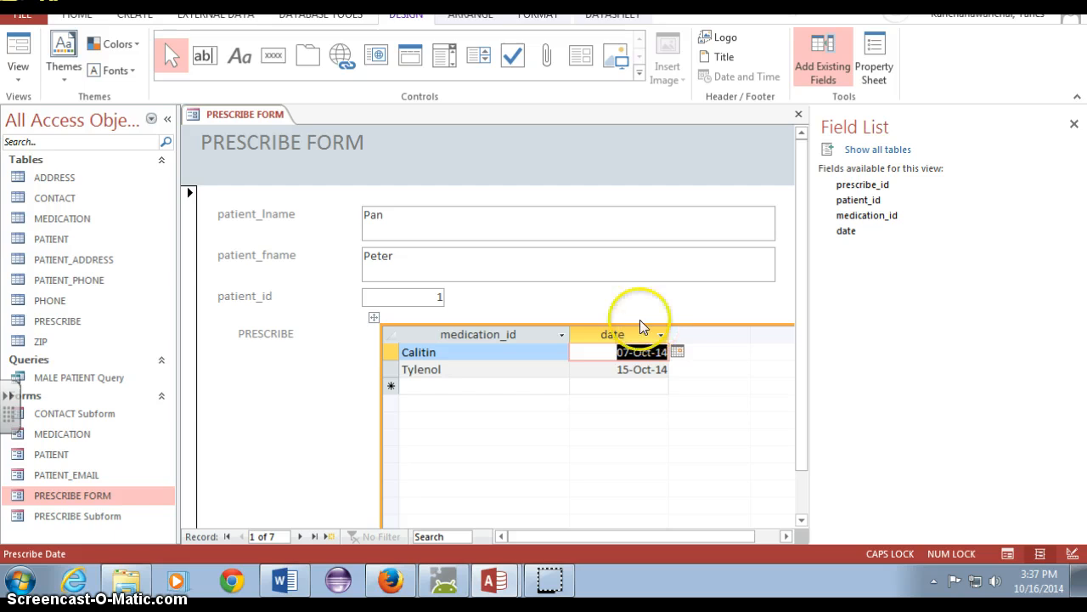
Try deleting the patient_id field from the main form, and undo the deletion
click(437, 297)
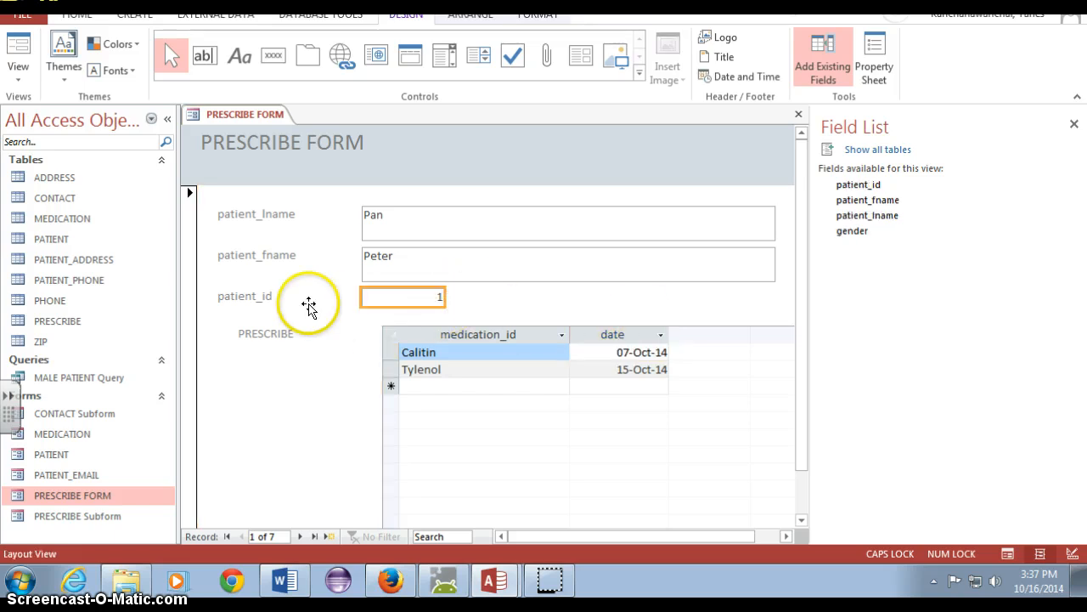
right_click(376, 296)
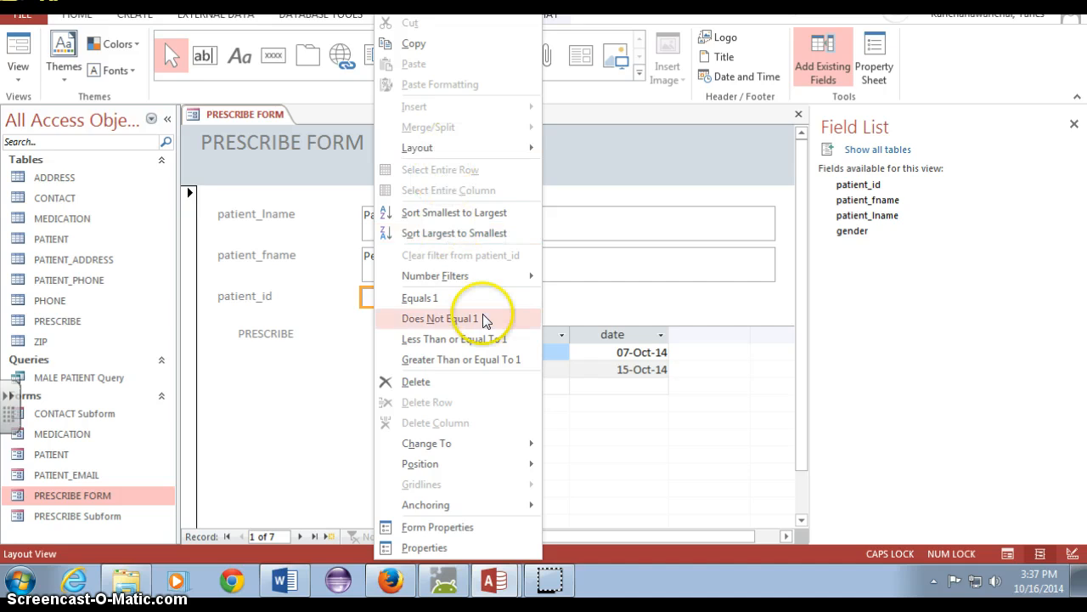
click(481, 389)
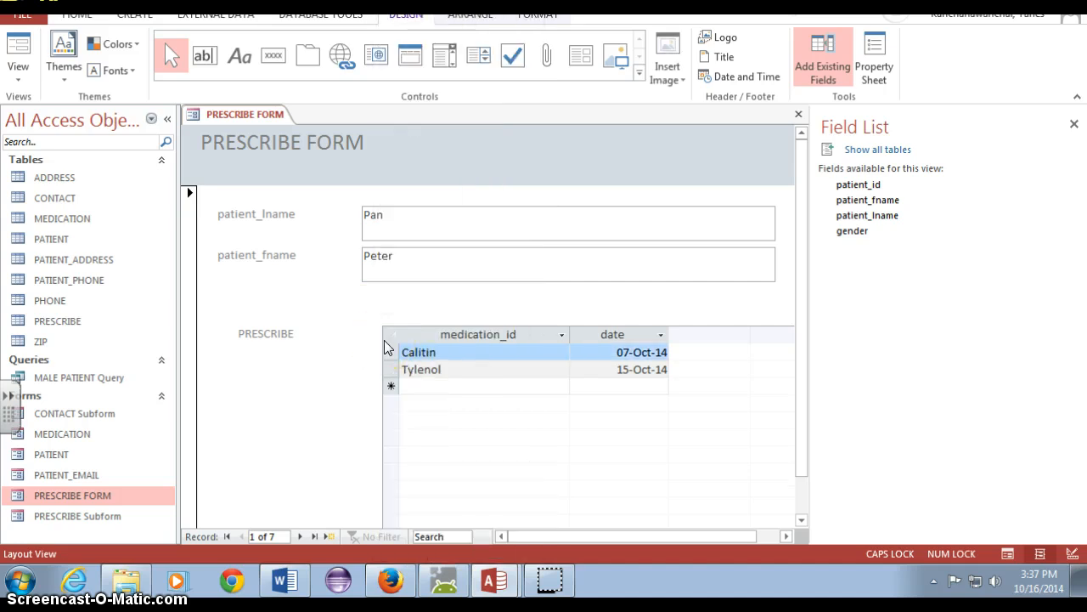
key(ctrl+z)
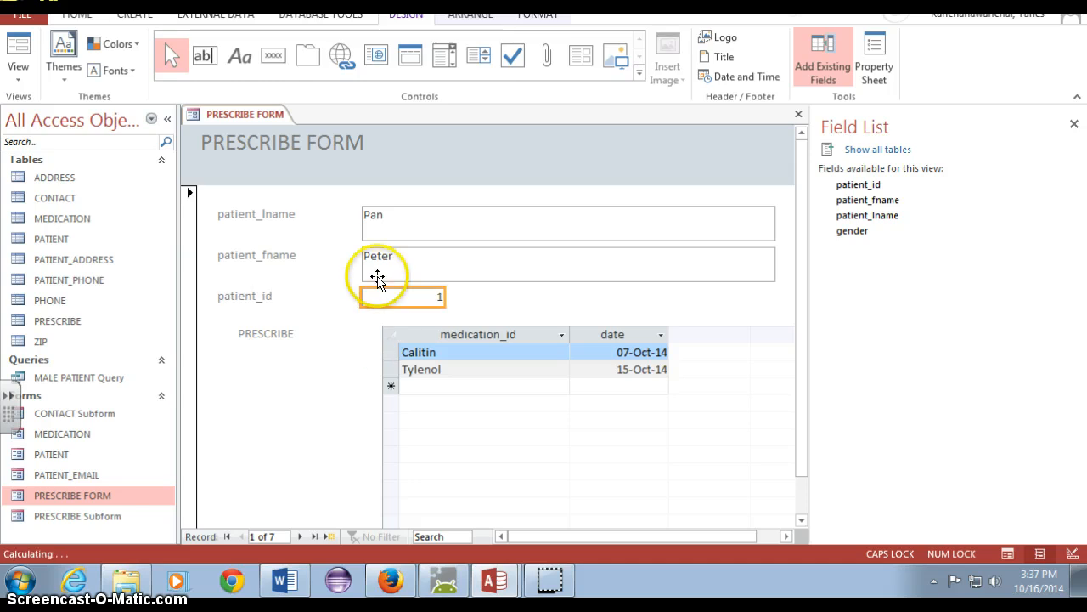
click(503, 302)
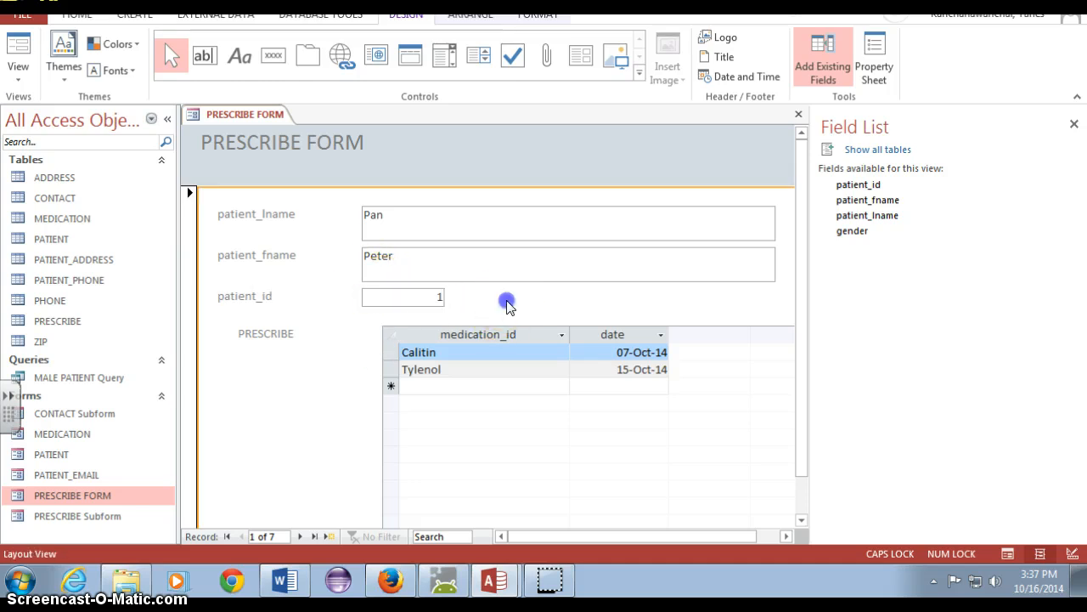
Rename the patient_lname label to "Patient Lastname" and the patient_fname label to "Patient first name"
click(259, 214)
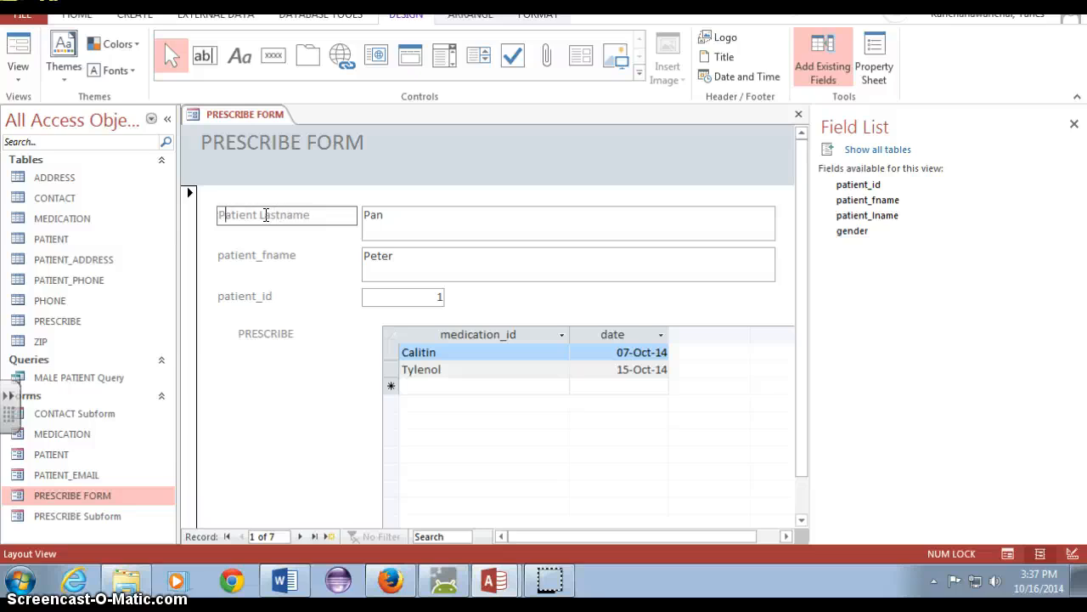
click(258, 257)
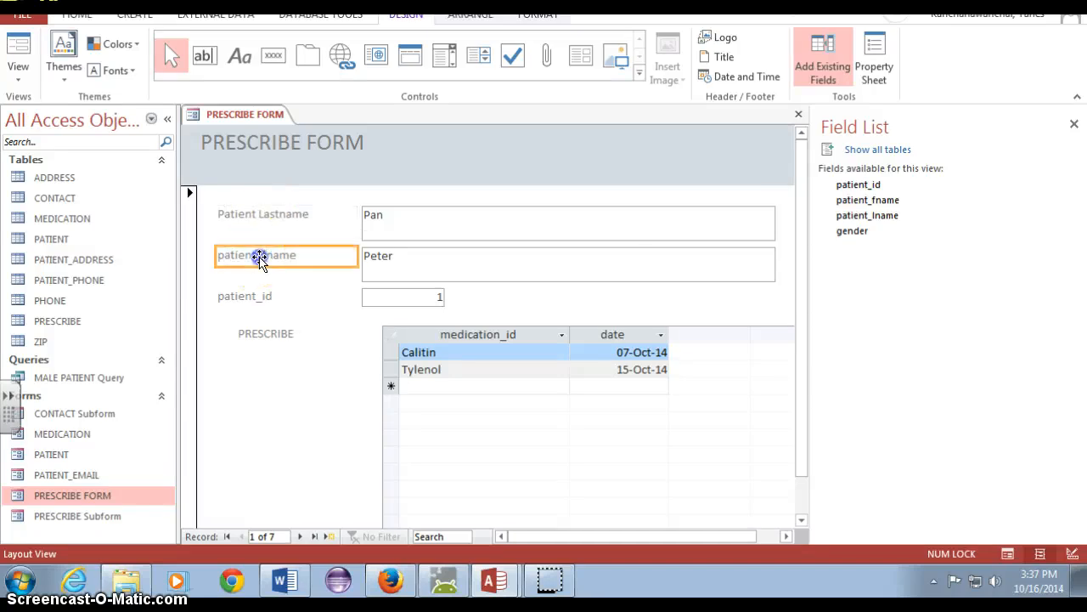
click(263, 256)
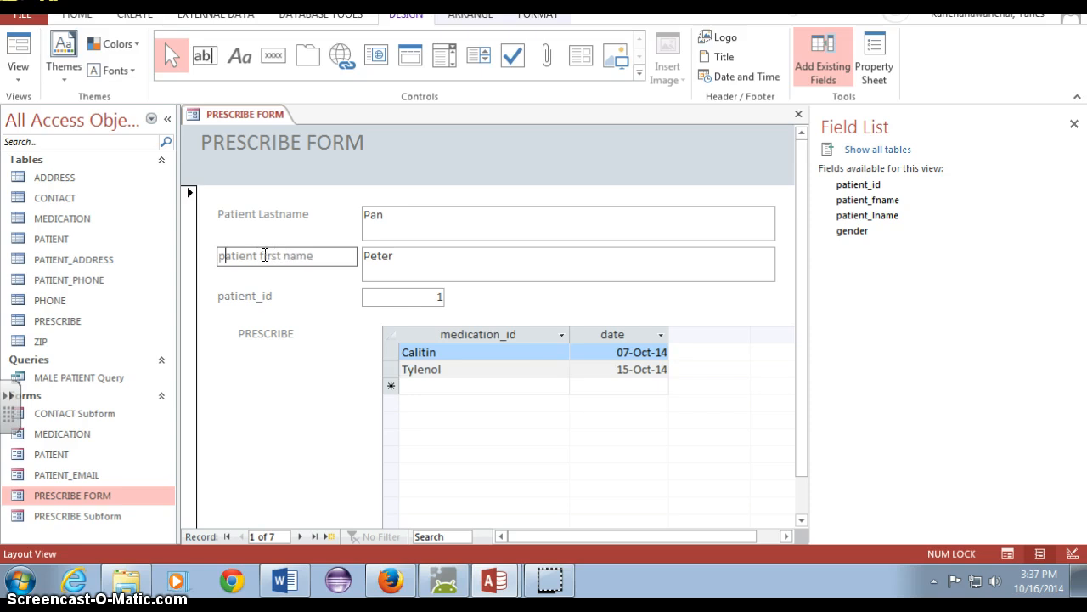
key(Delete)
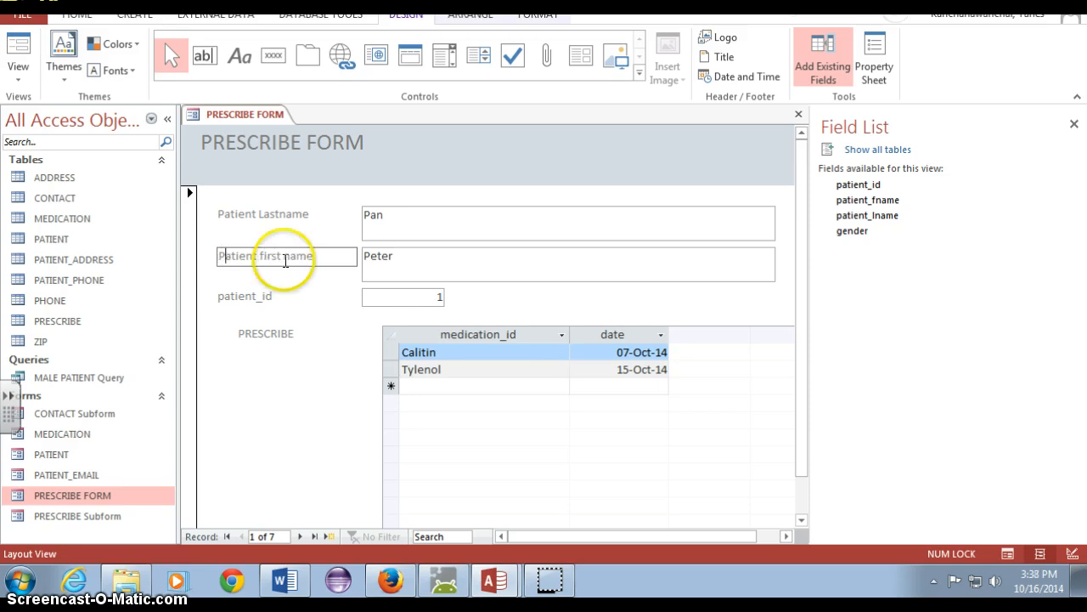